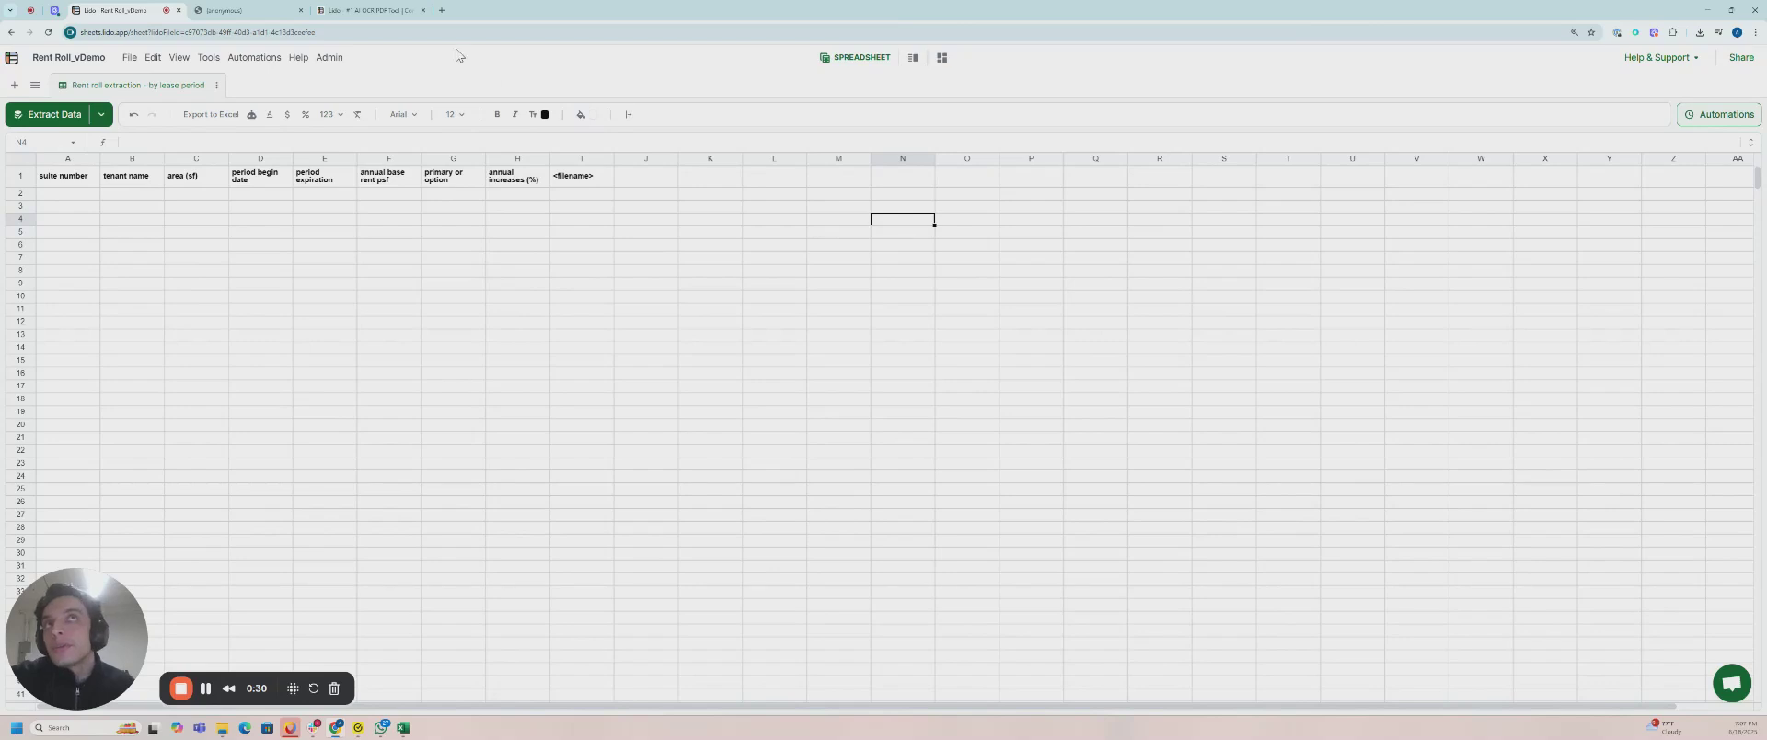
Examine the rent roll PDF, especially the ABC Furniture row with its base rent periods, options and operating expenses
left_click(228, 15)
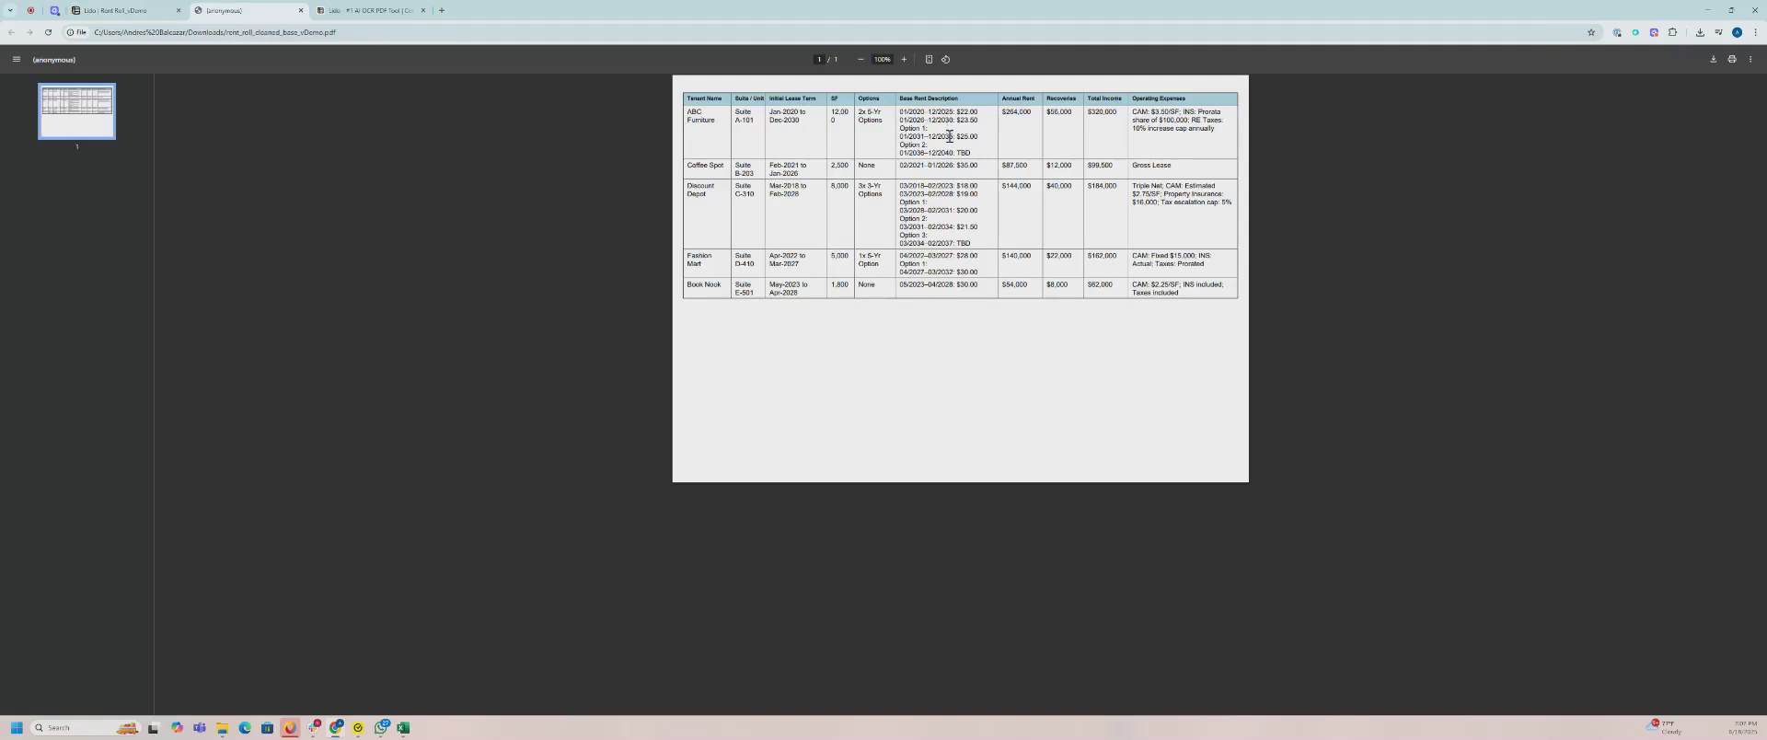
scroll(952, 141, "up", 2, "ctrl")
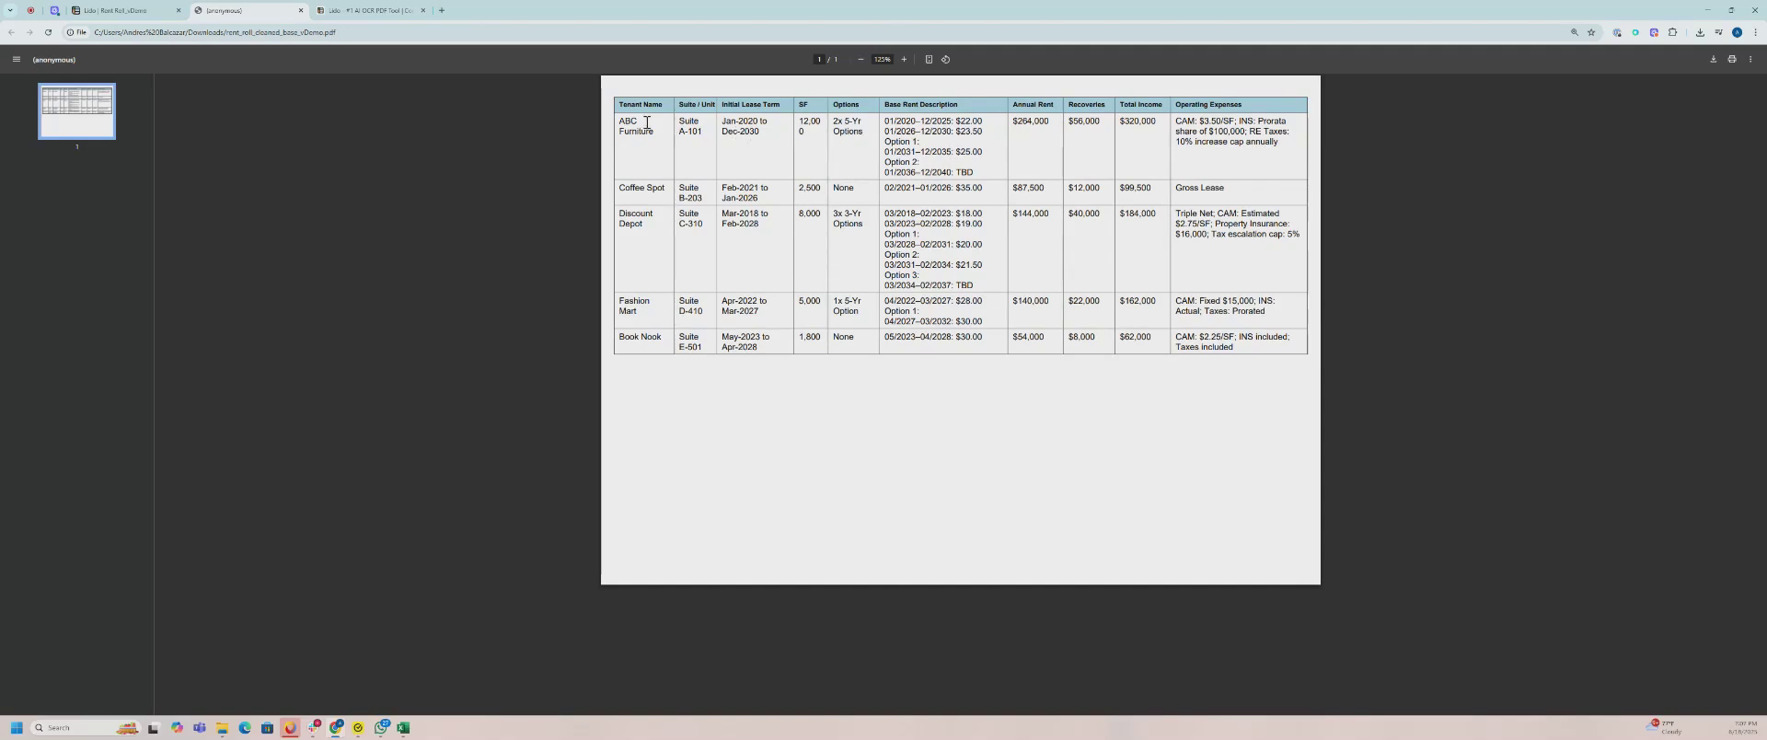
left_click_drag(620, 119, 861, 161)
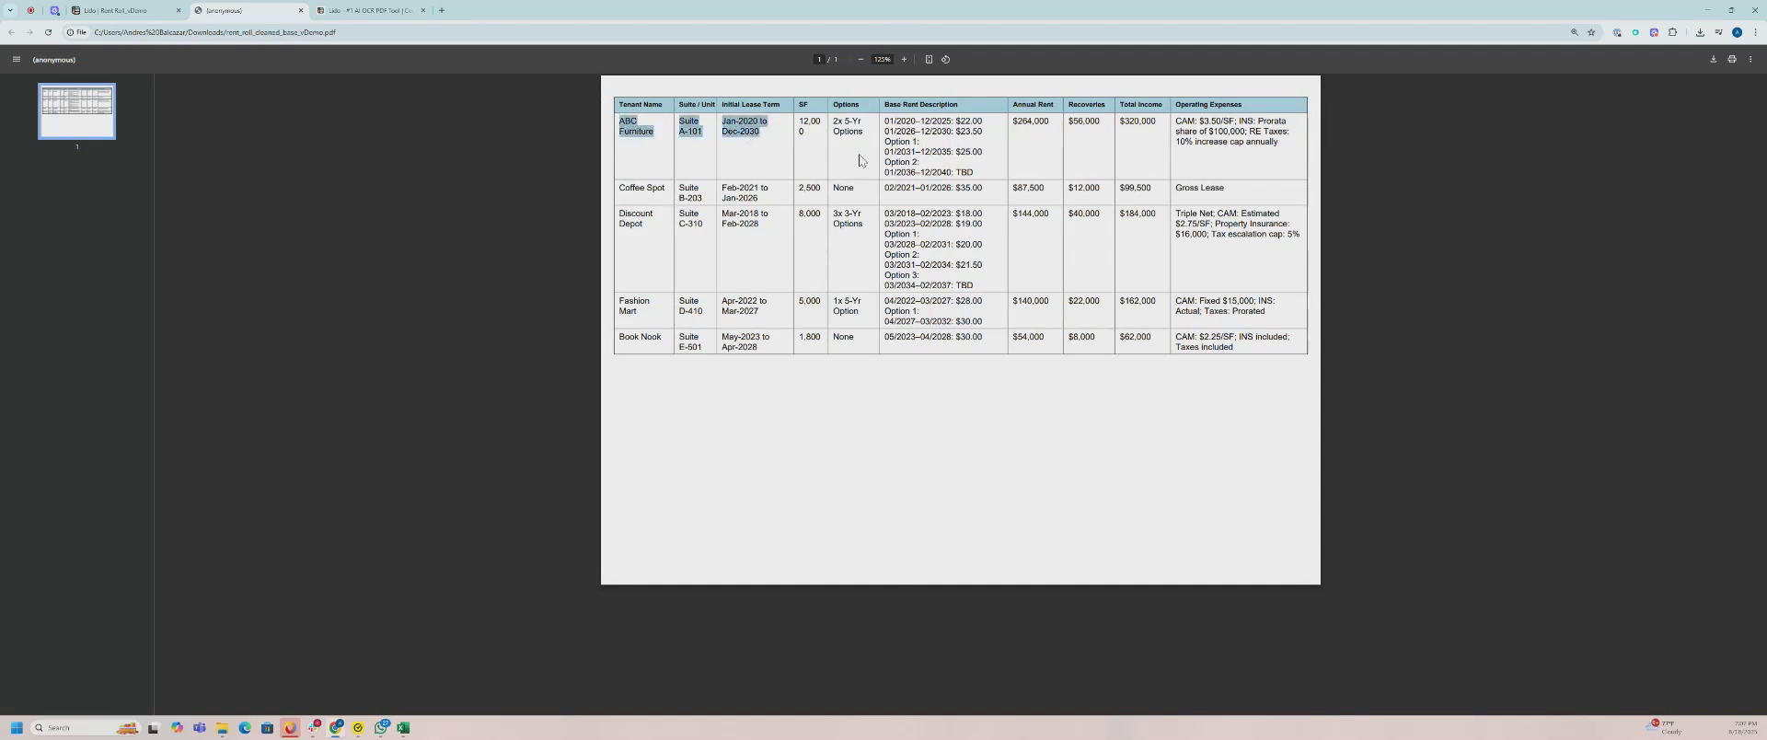
left_click(861, 161)
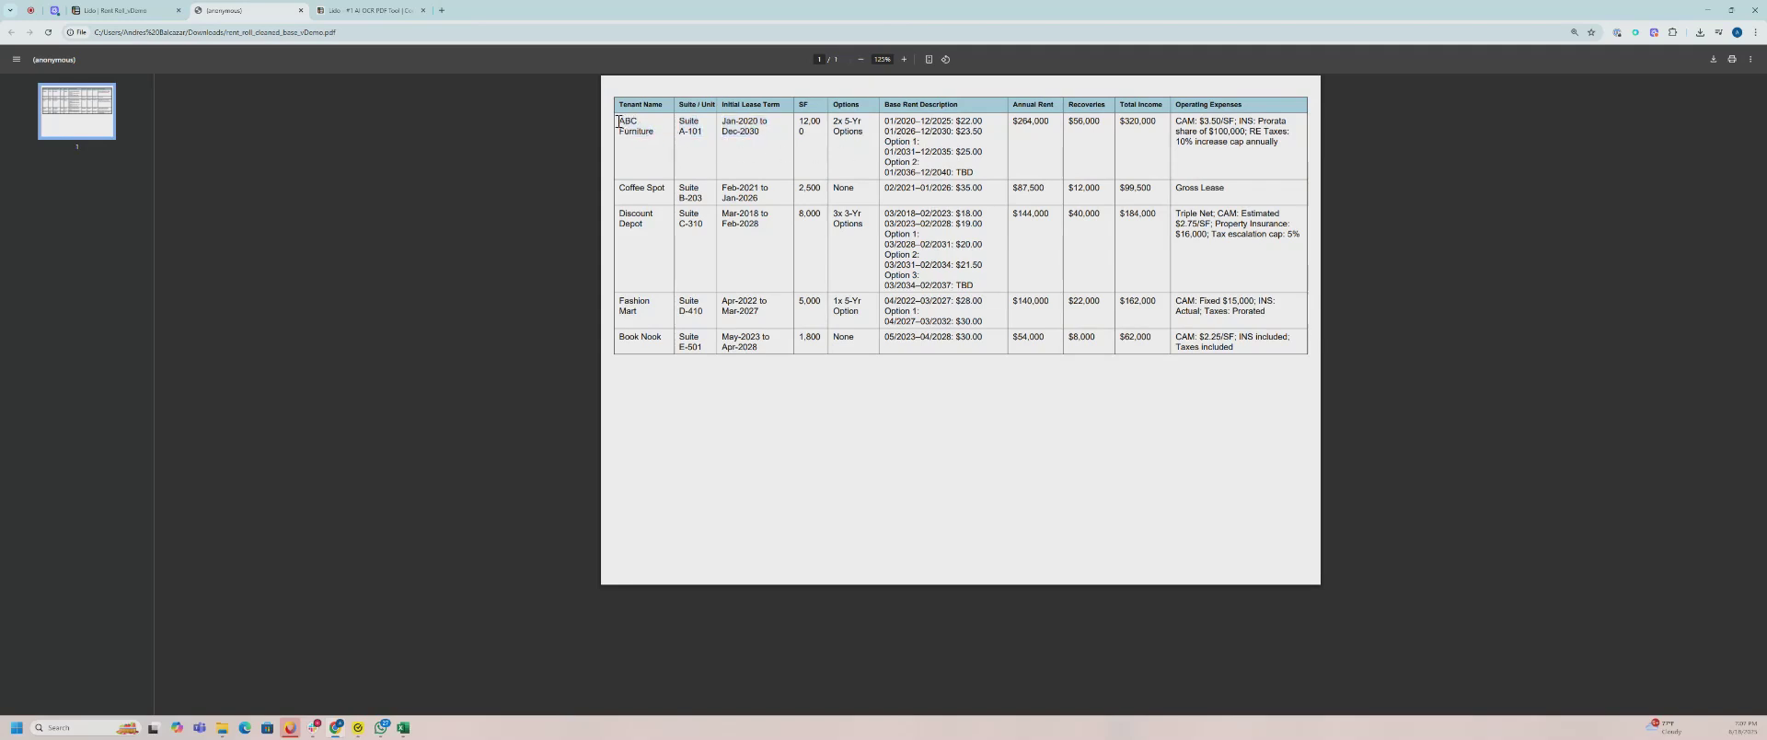
left_click_drag(618, 120, 1289, 169)
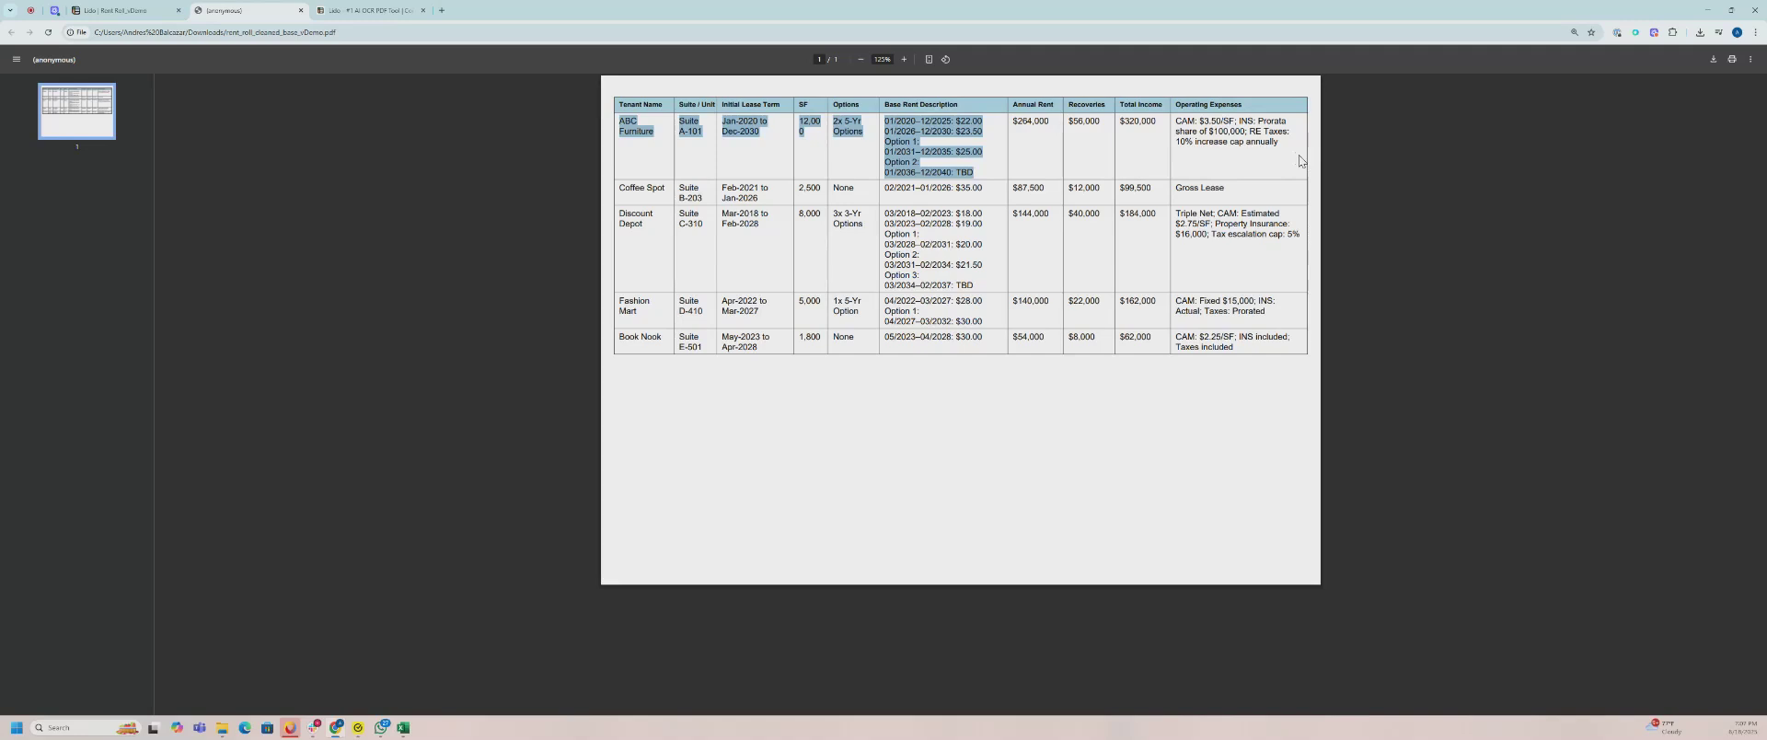
left_click(1300, 161)
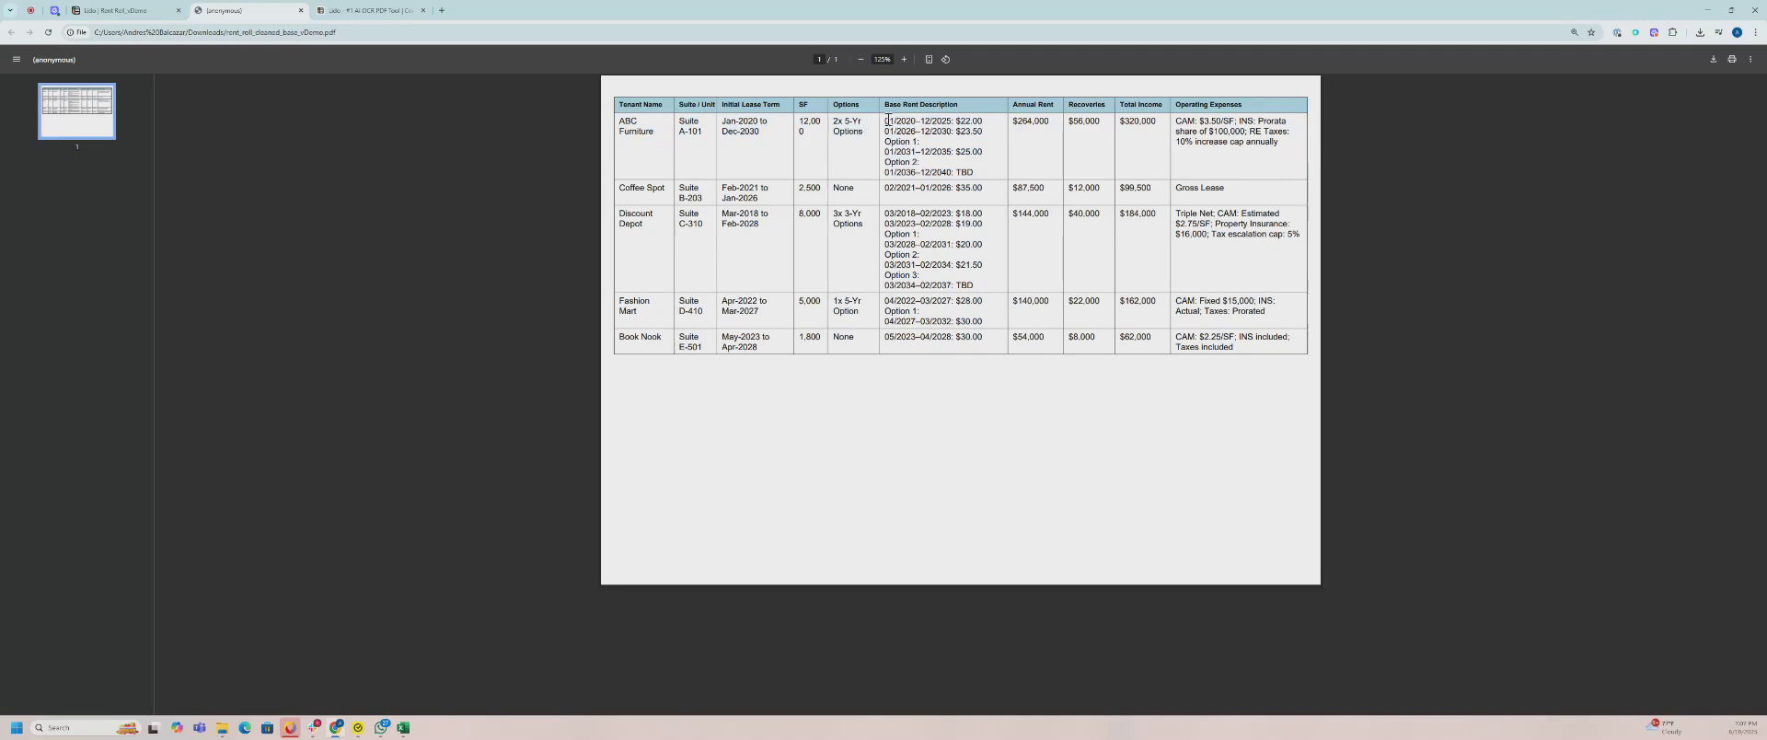
left_click_drag(884, 120, 973, 175)
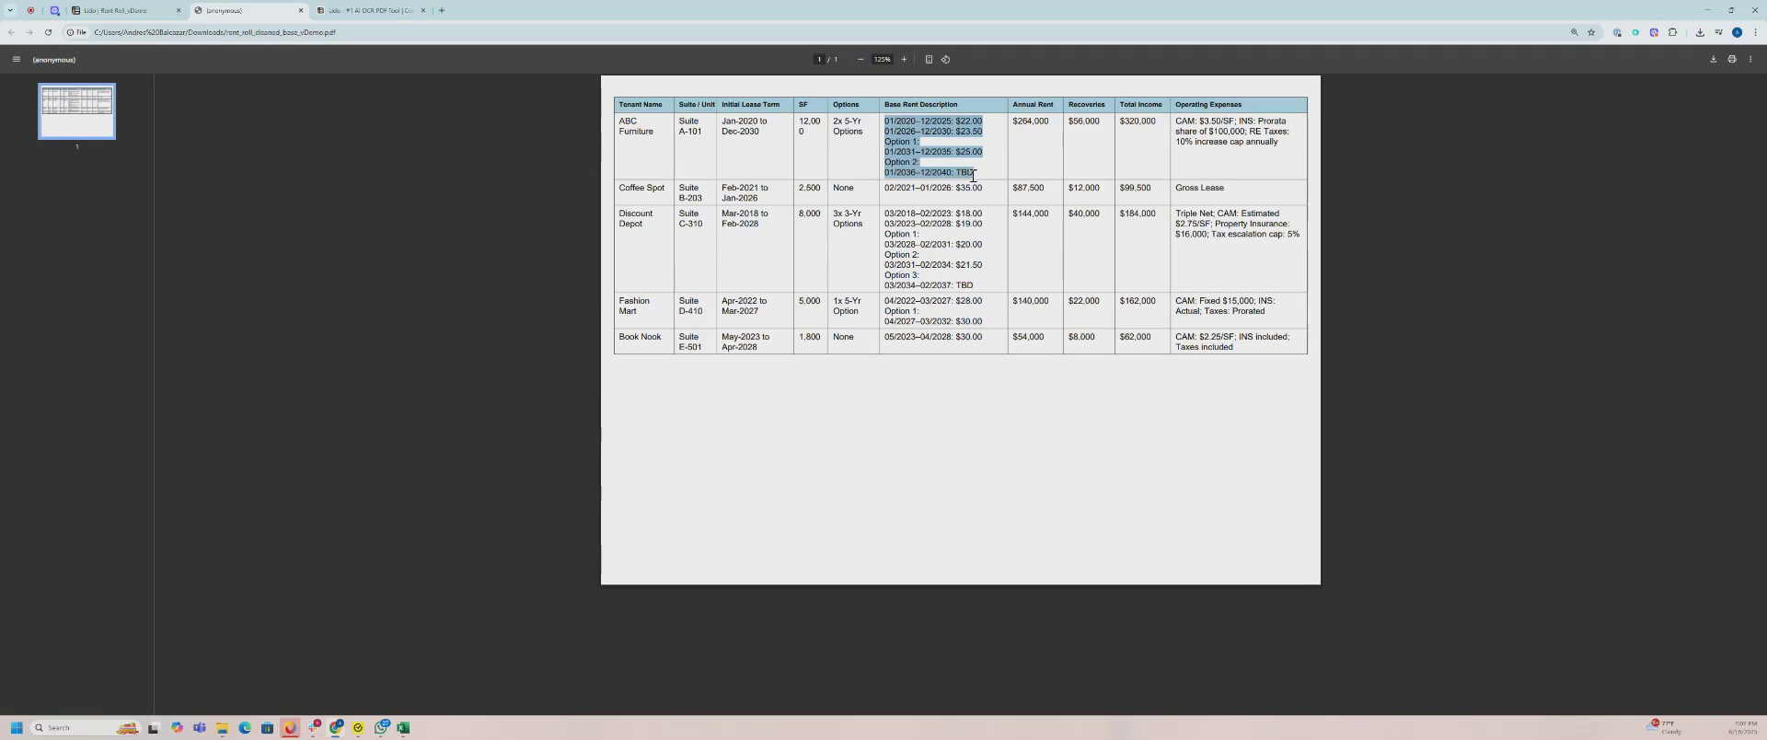
left_click_drag(616, 119, 1299, 166)
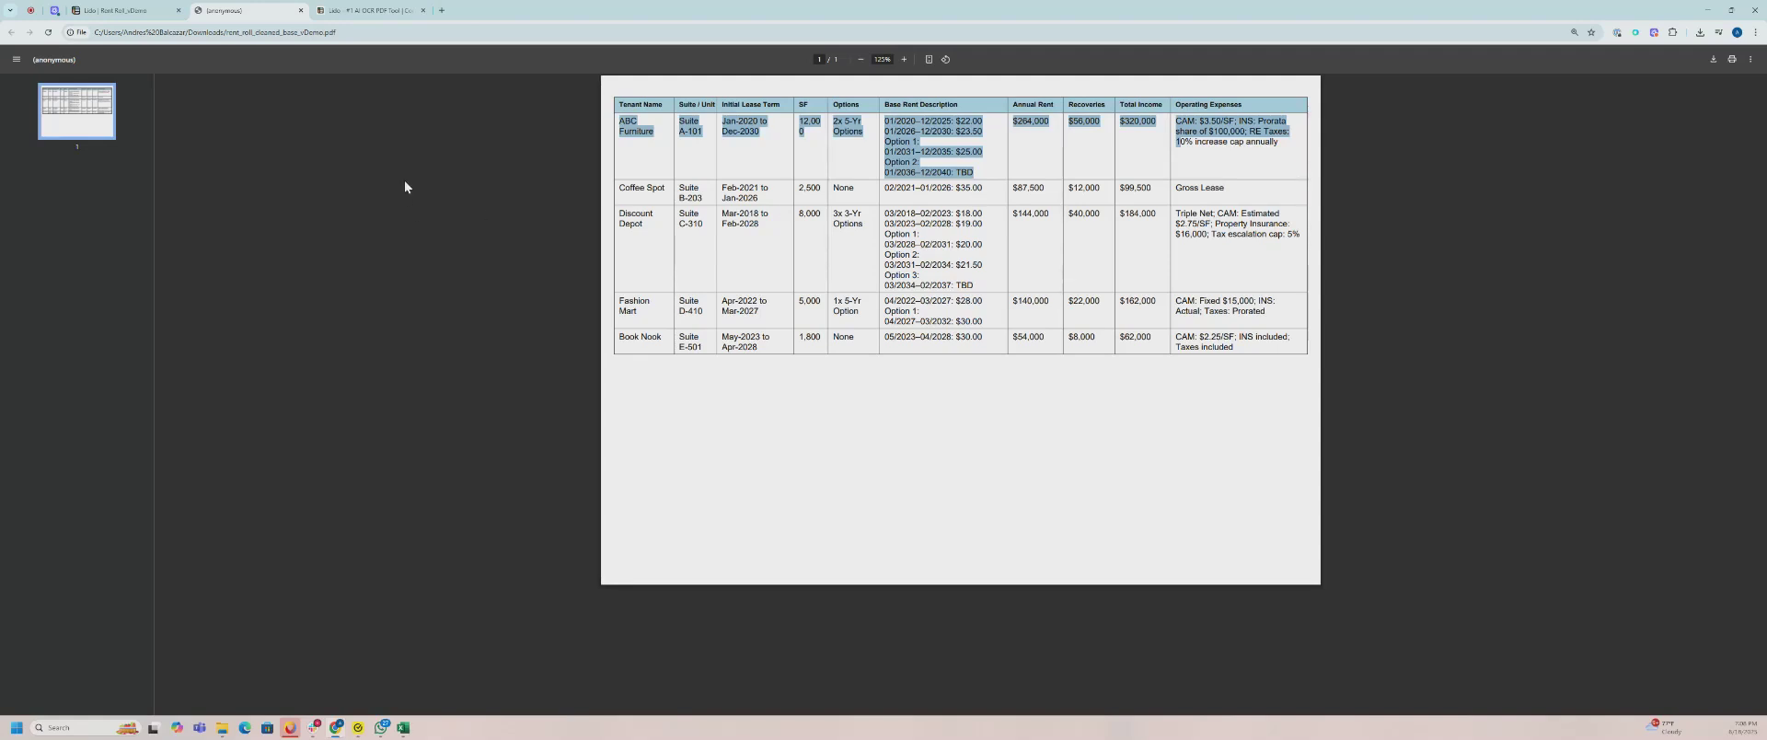
left_click(651, 152)
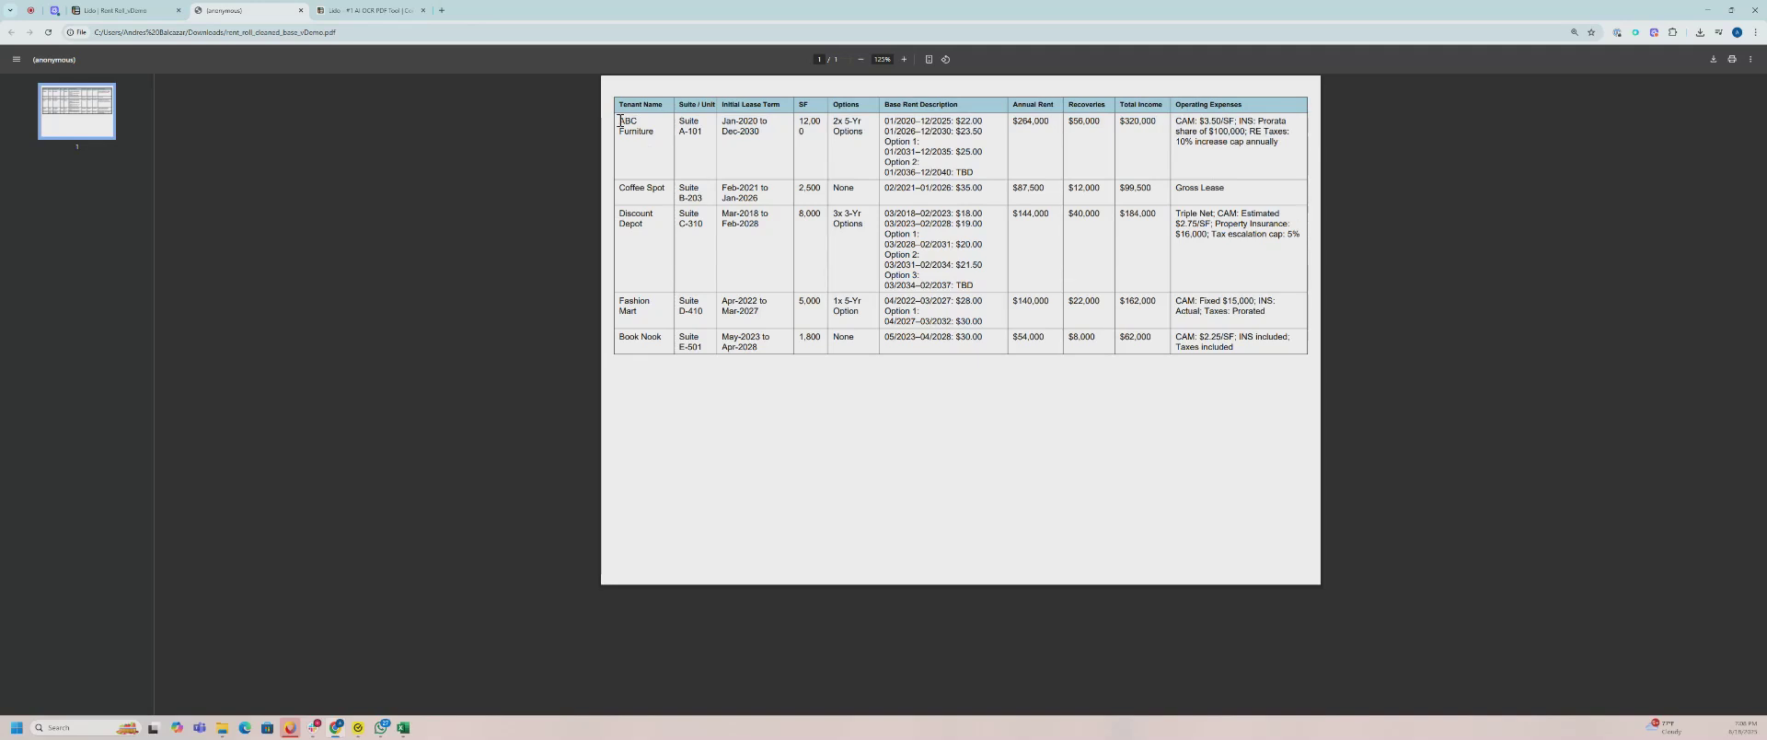
left_click_drag(619, 120, 1182, 168)
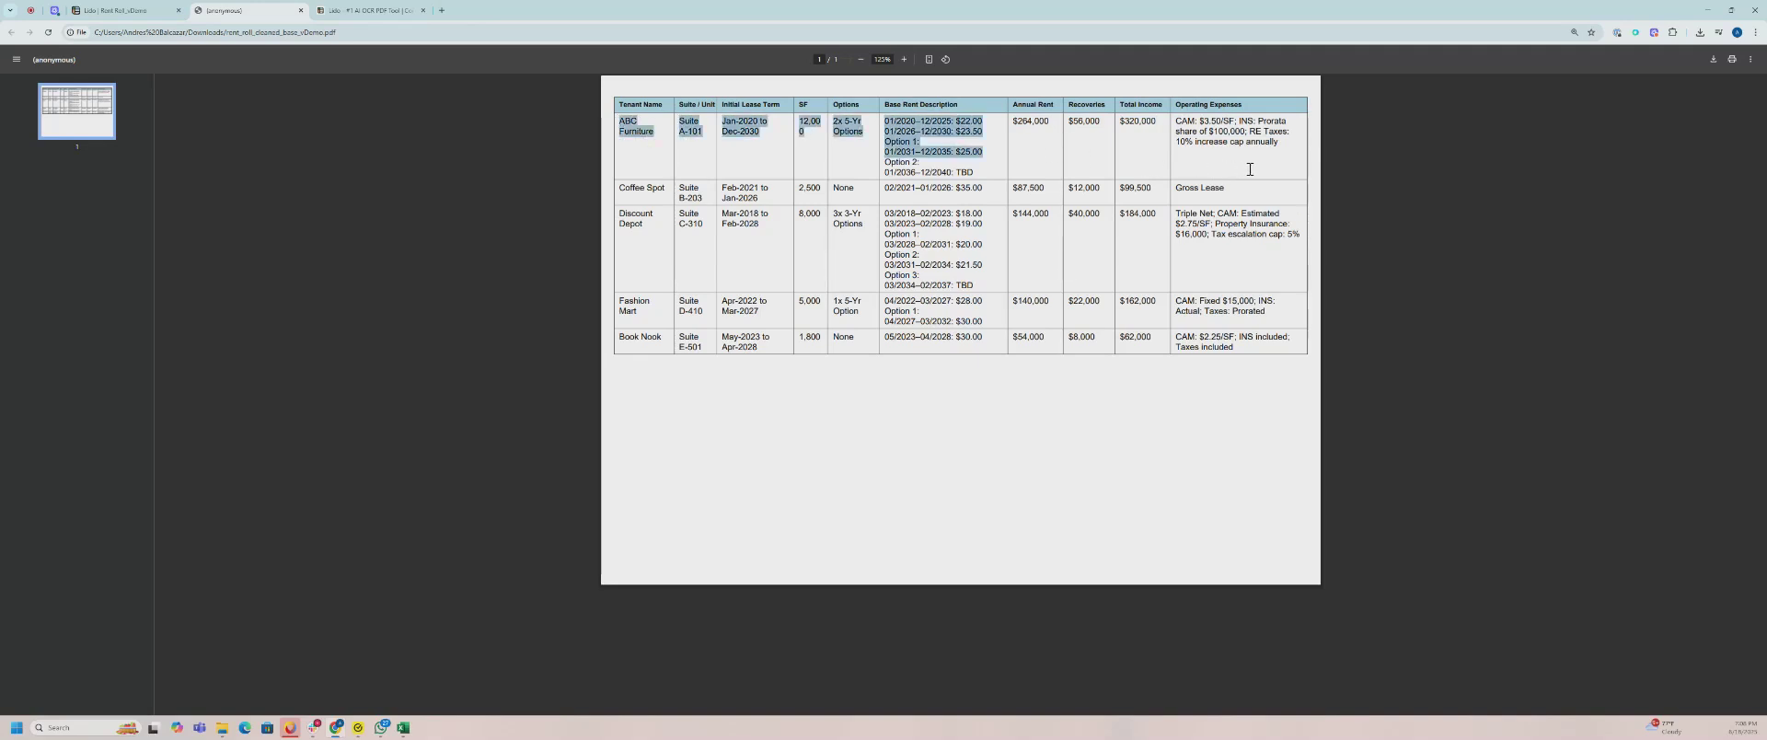
left_click(1278, 166)
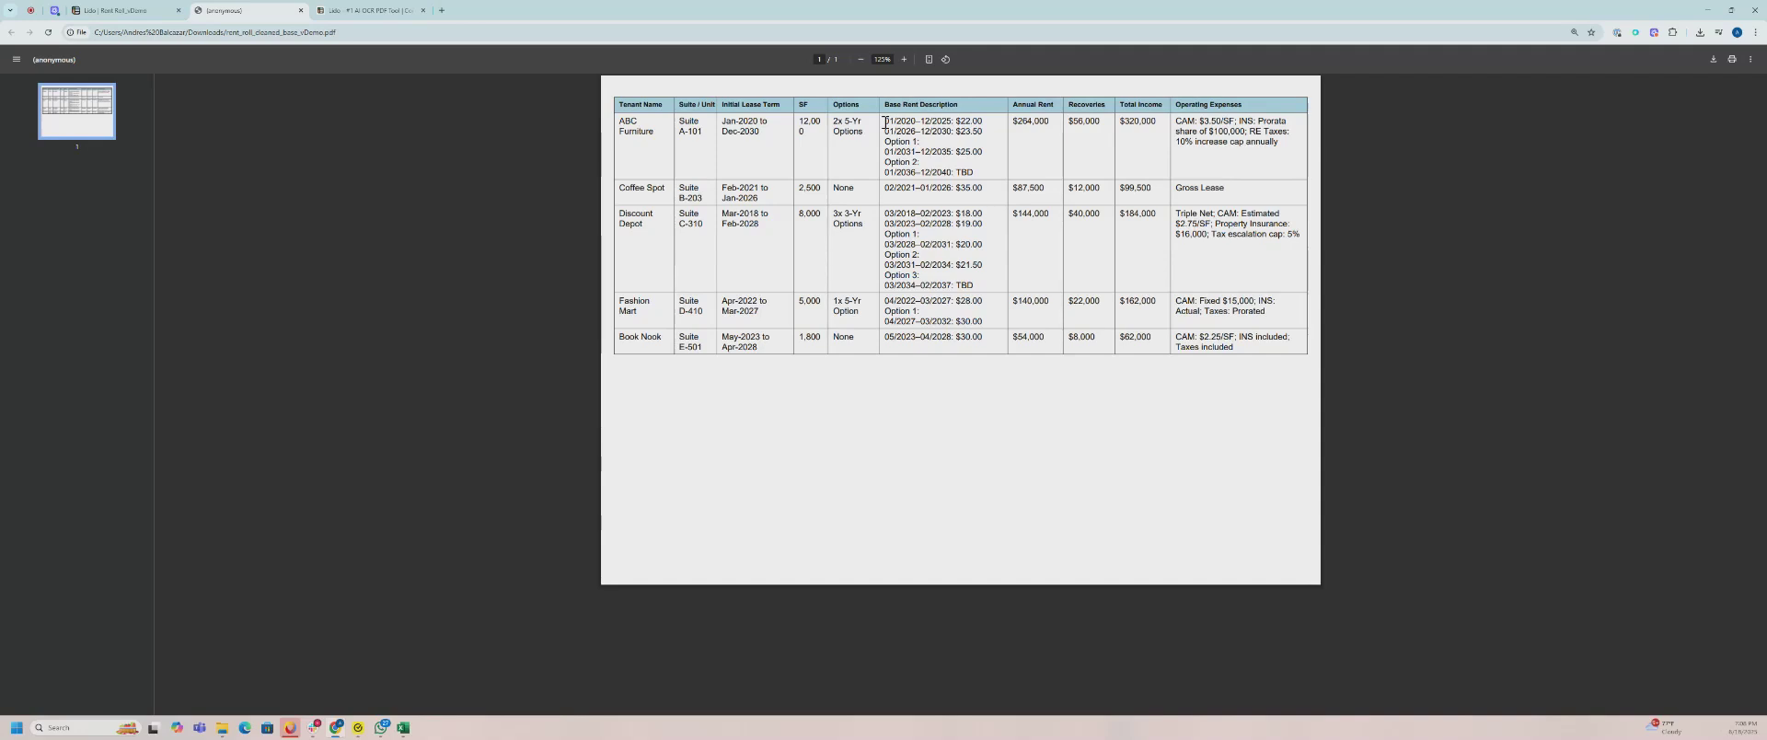
left_click_drag(627, 120, 1234, 166)
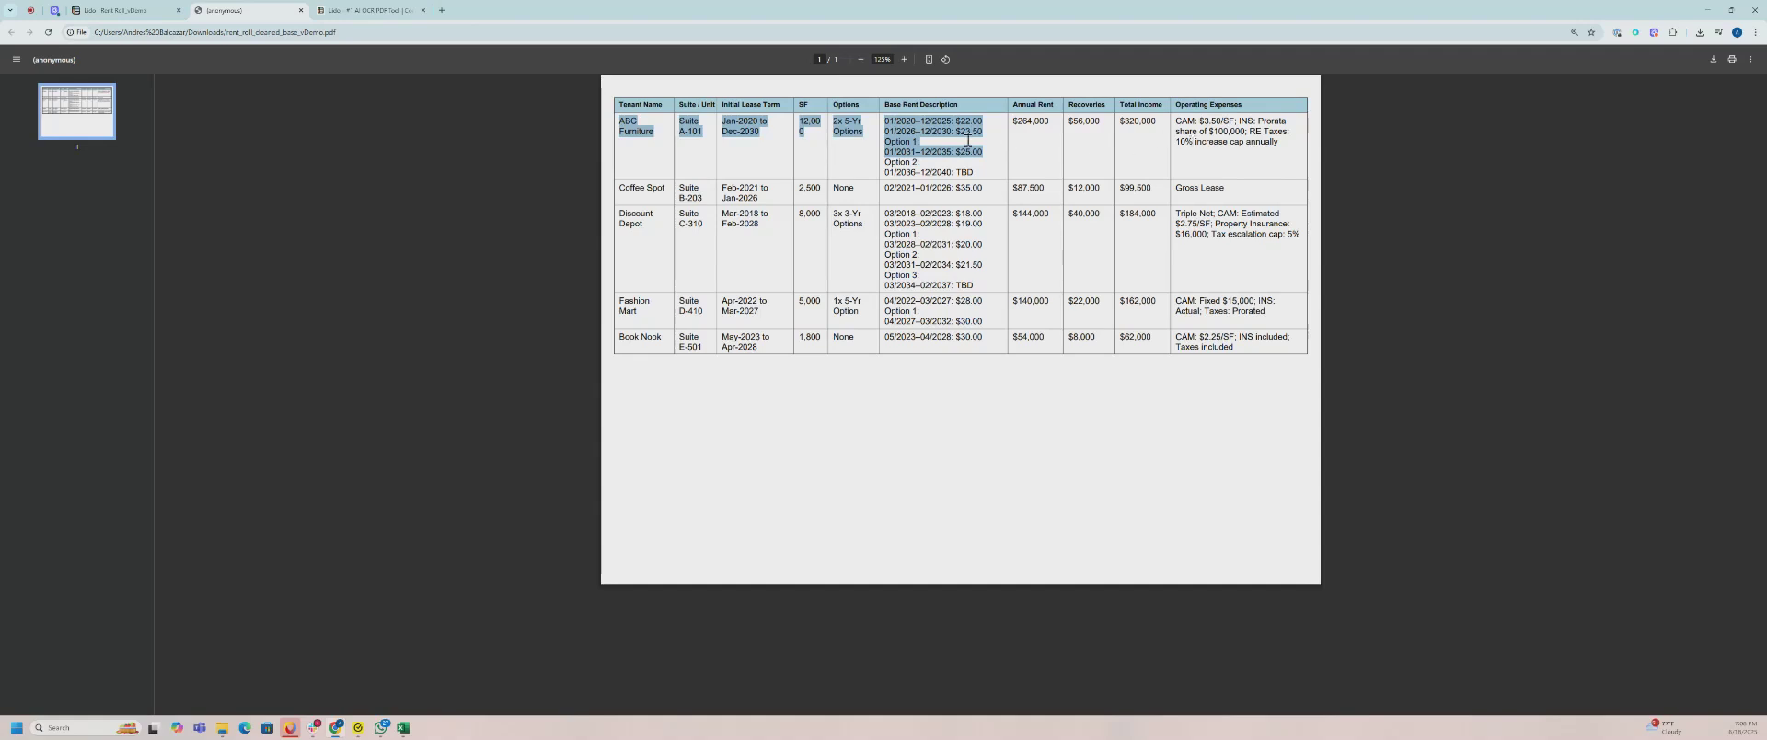
left_click(759, 140)
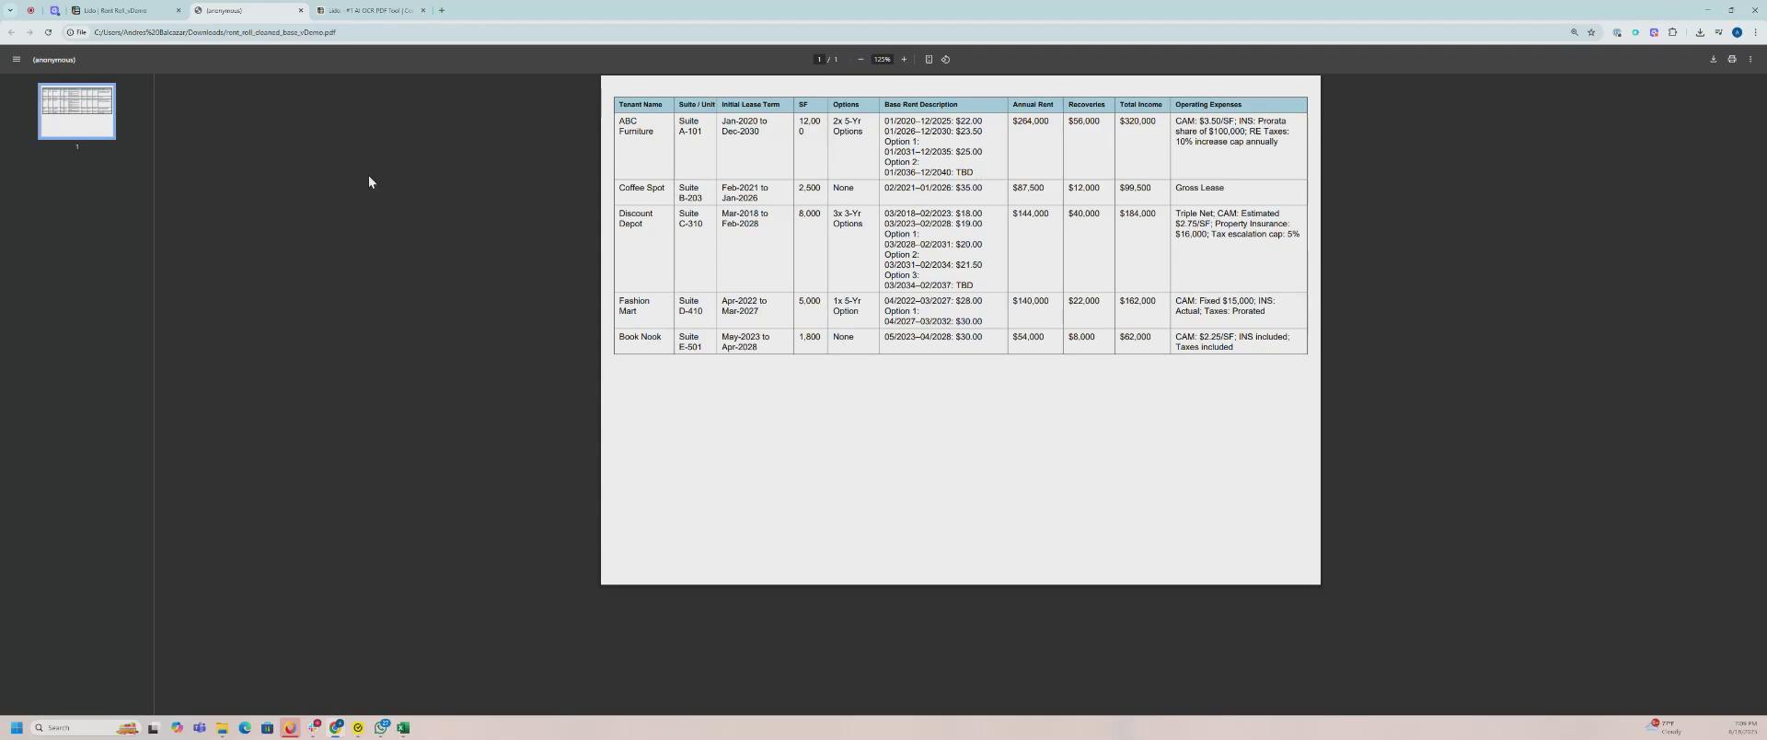
Return to the Rent Roll_vDemo spreadsheet and review the header cells from suite number through annual increases (%)
left_click(150, 12)
left_click(373, 222)
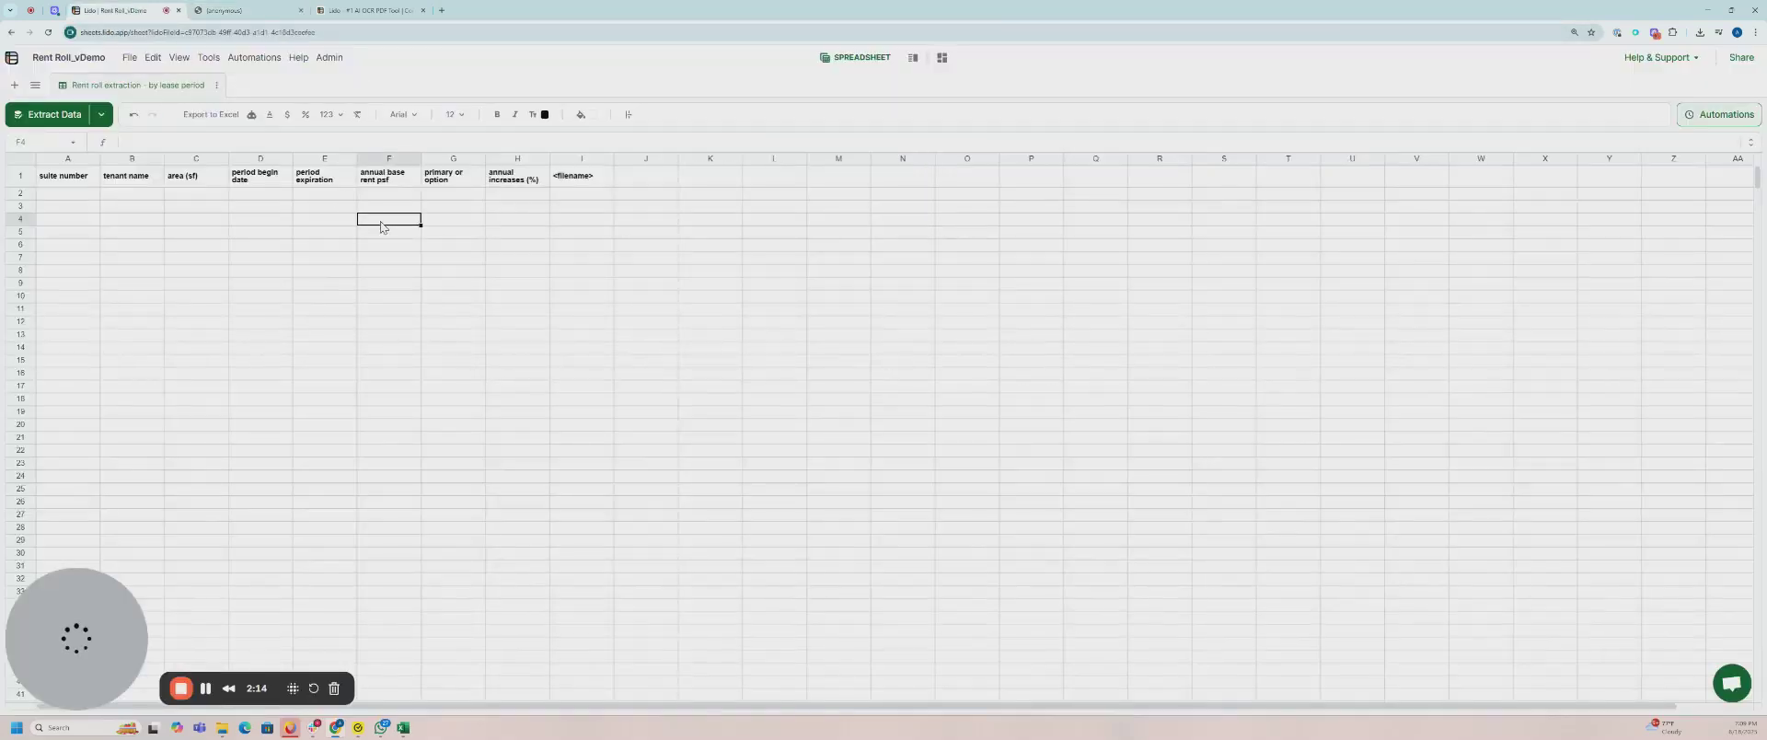
left_click(66, 184)
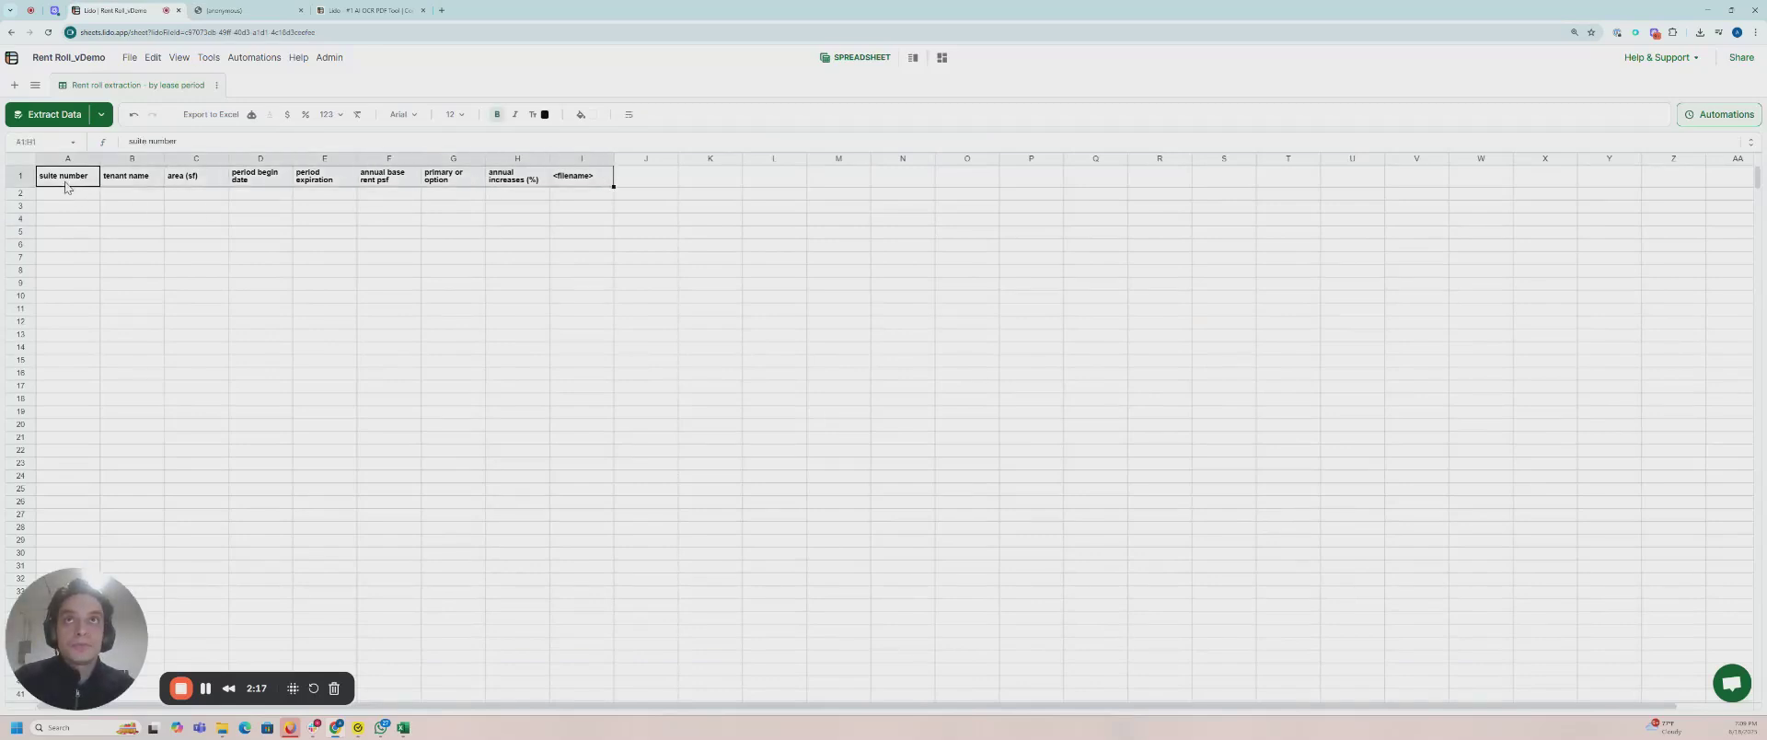
key("Right")
key("Right")
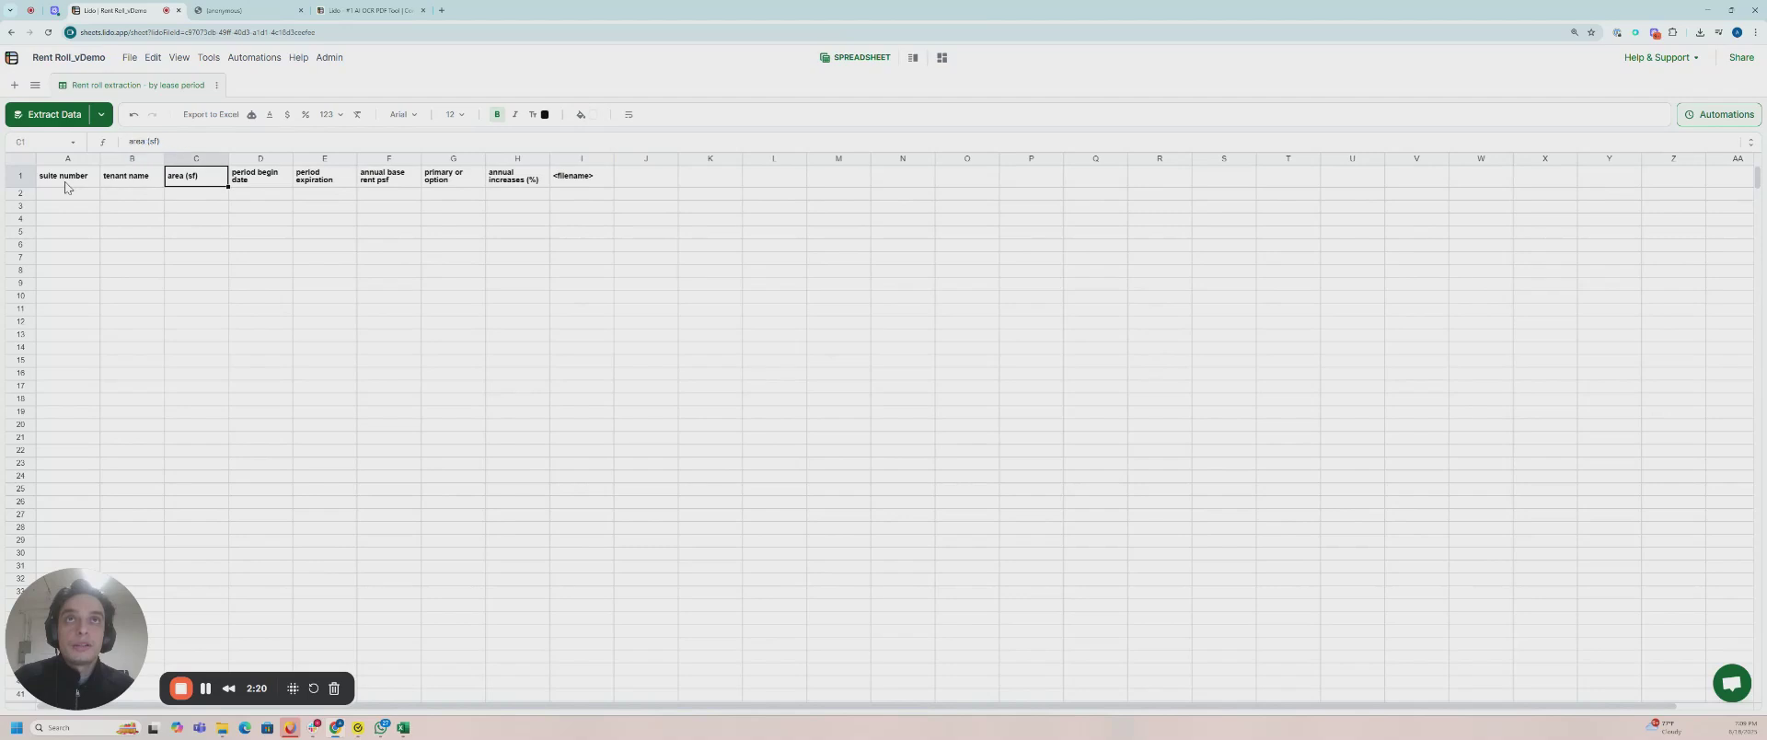
key("Right")
key("Right")
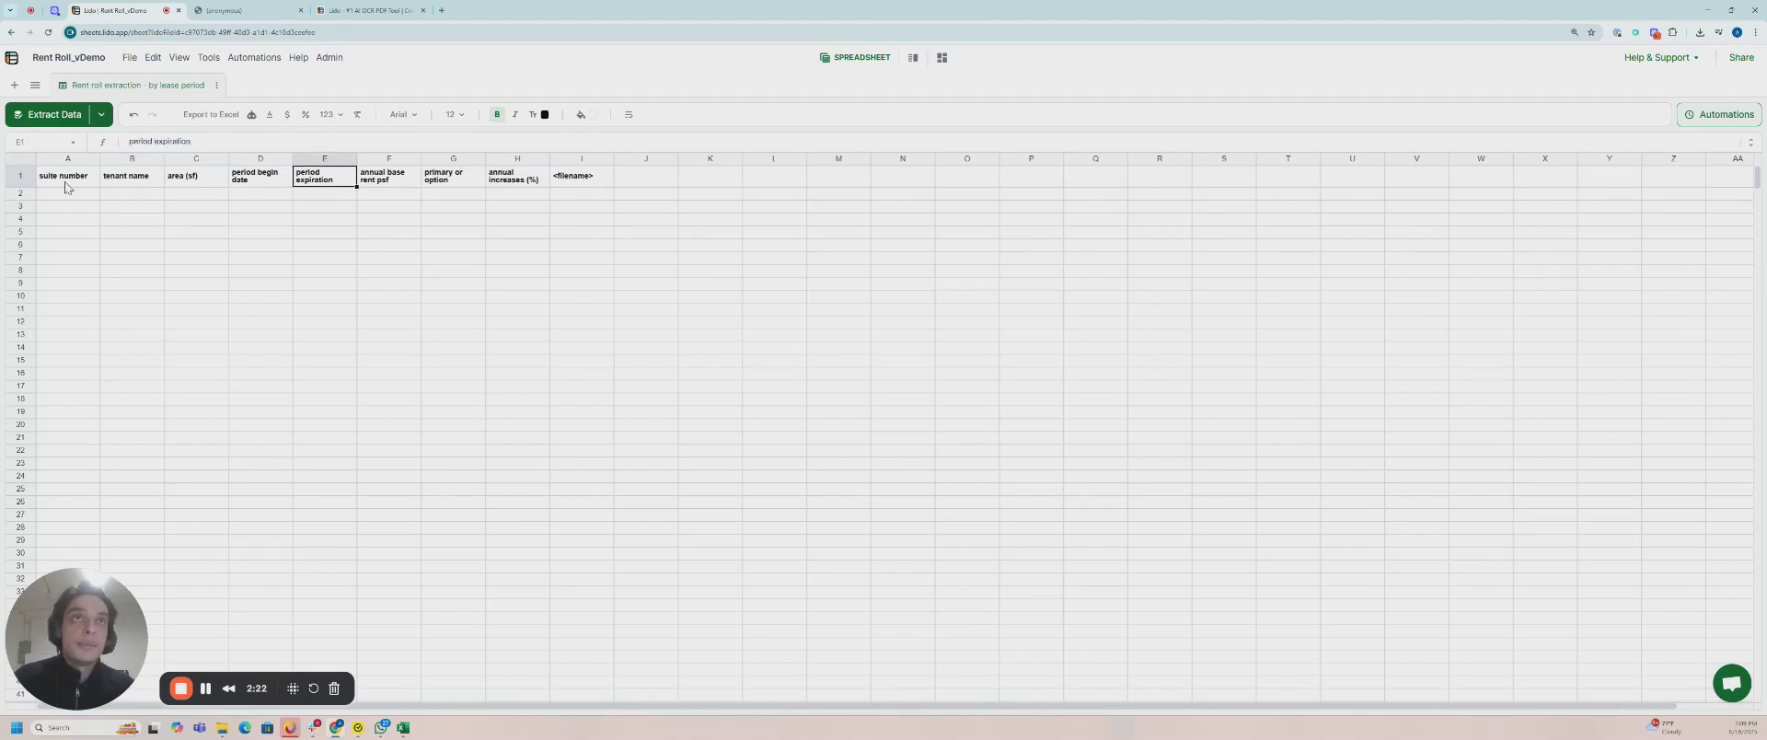
key("Right")
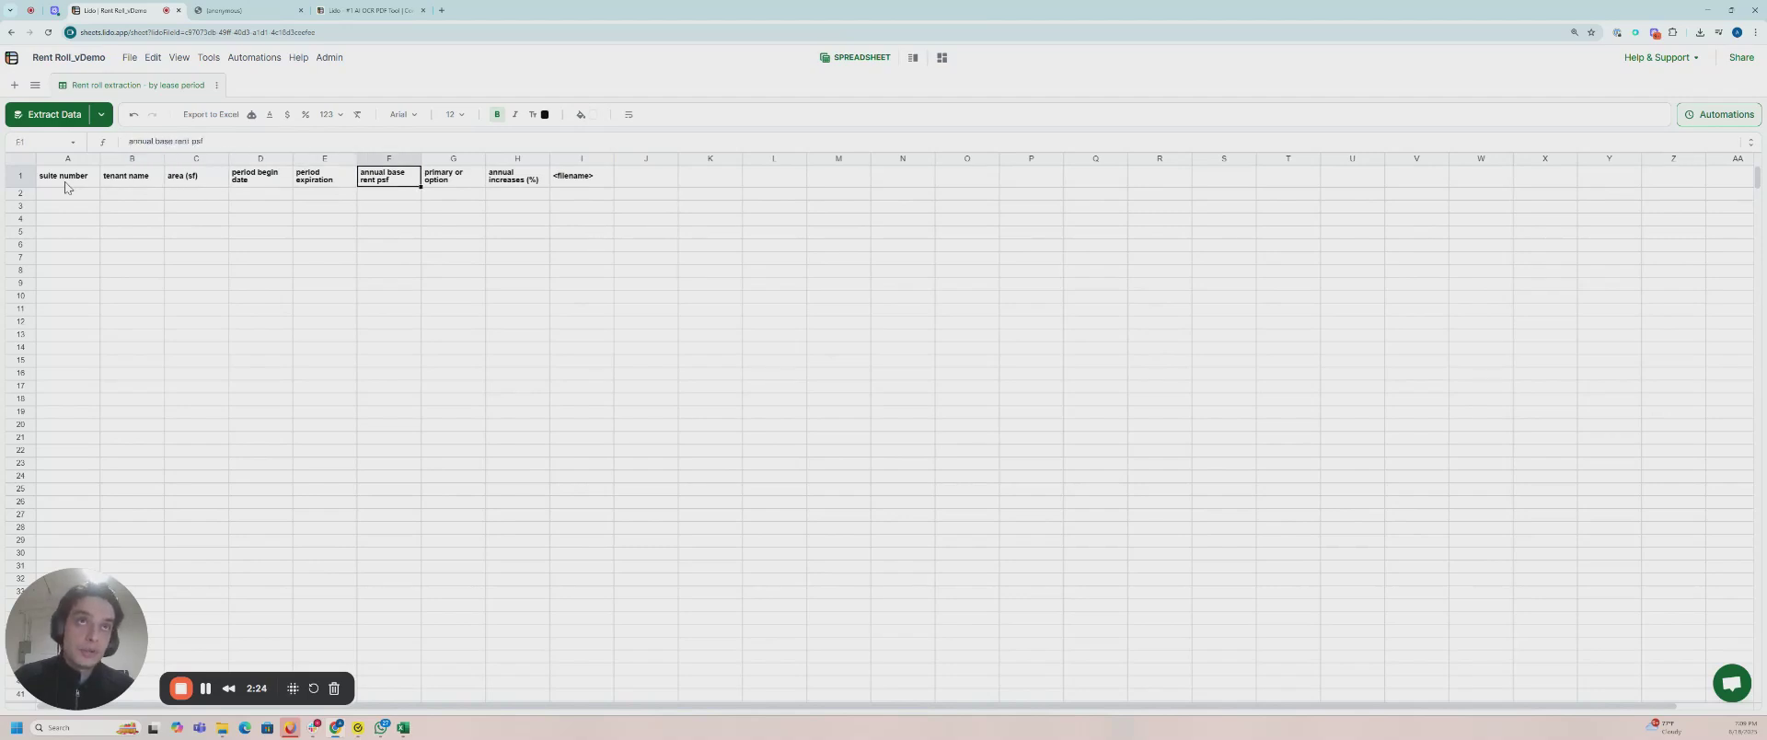
key("Right")
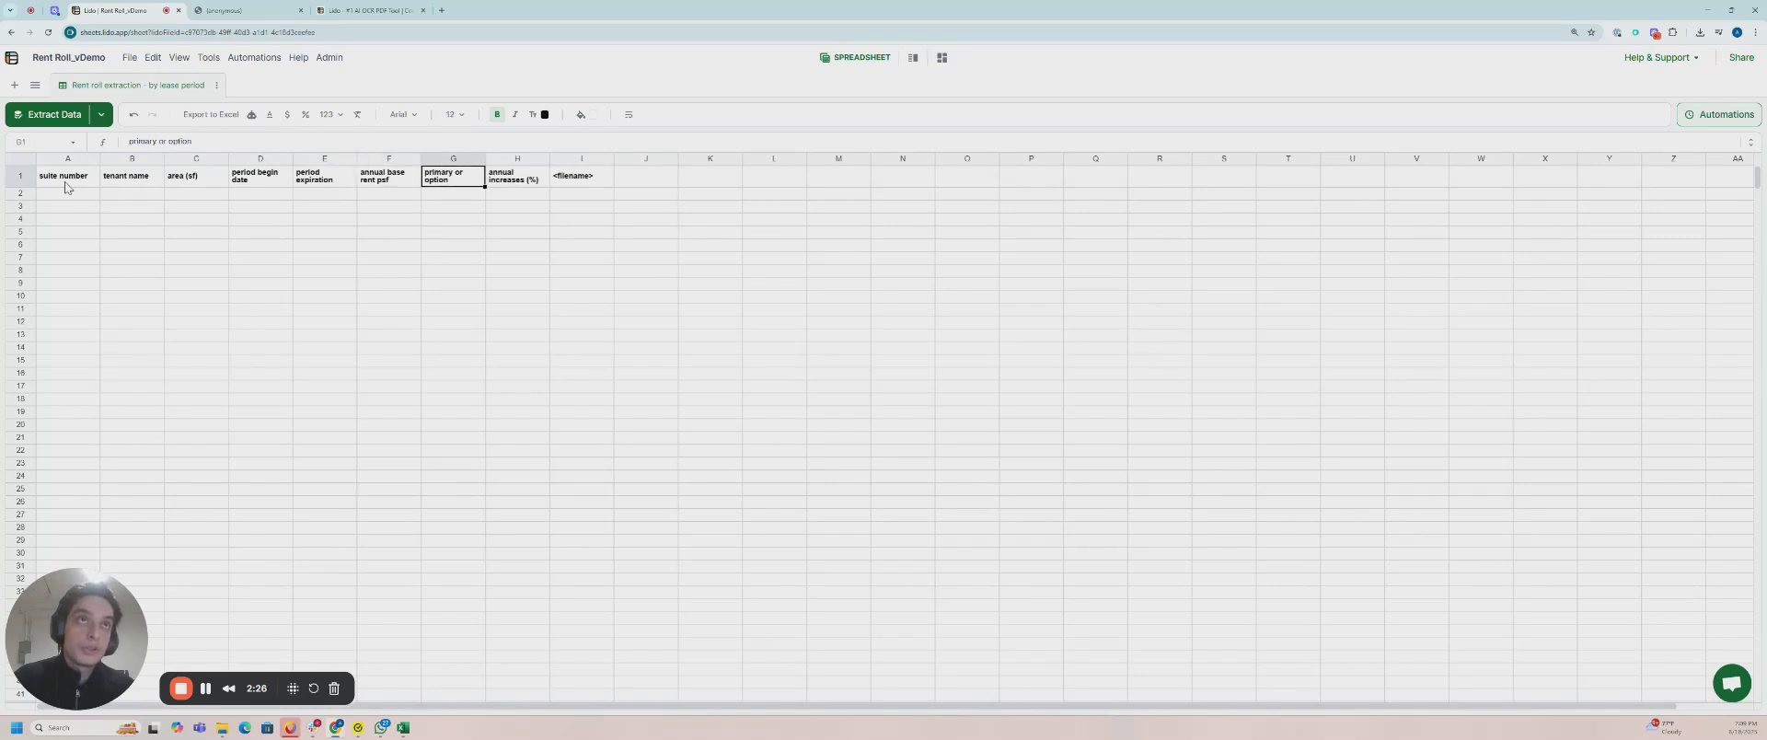
key("Right")
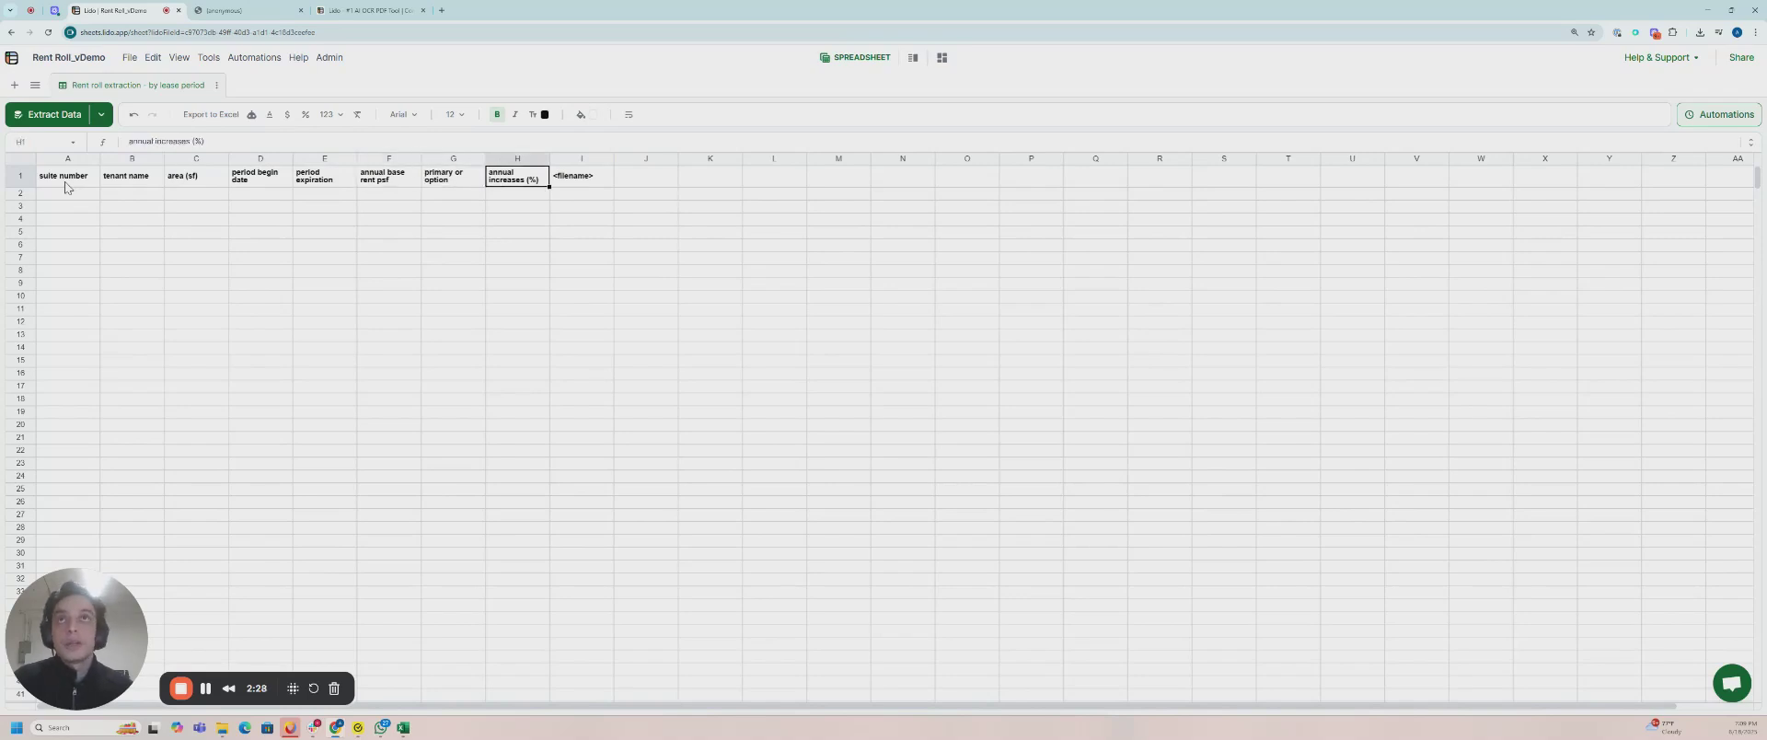
Open the Extract Data settings and compare the configured columns with the worksheet's header row
left_click(57, 115)
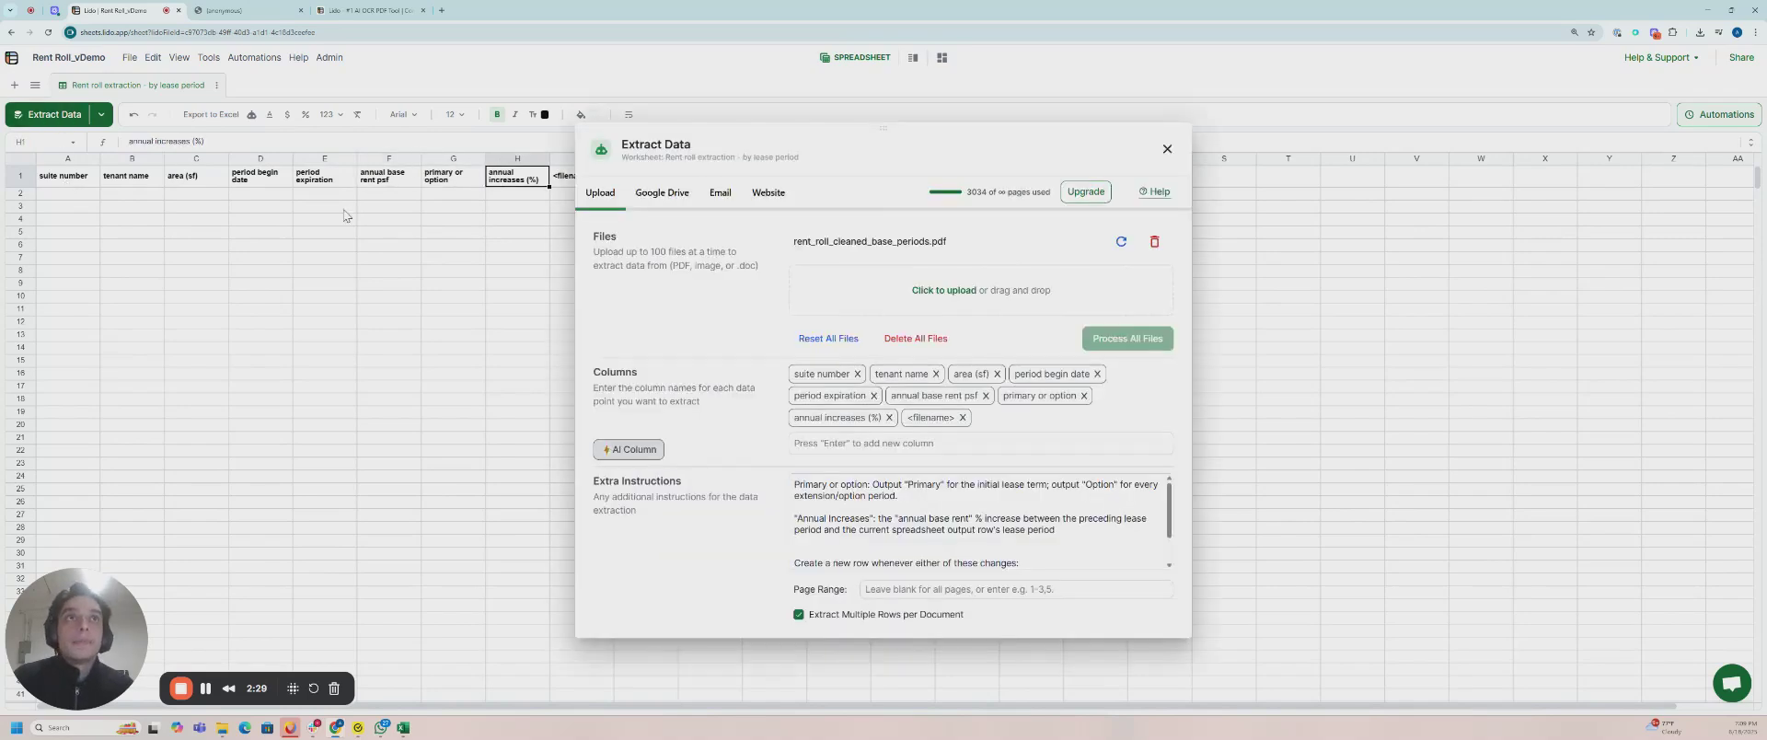
left_click(19, 180)
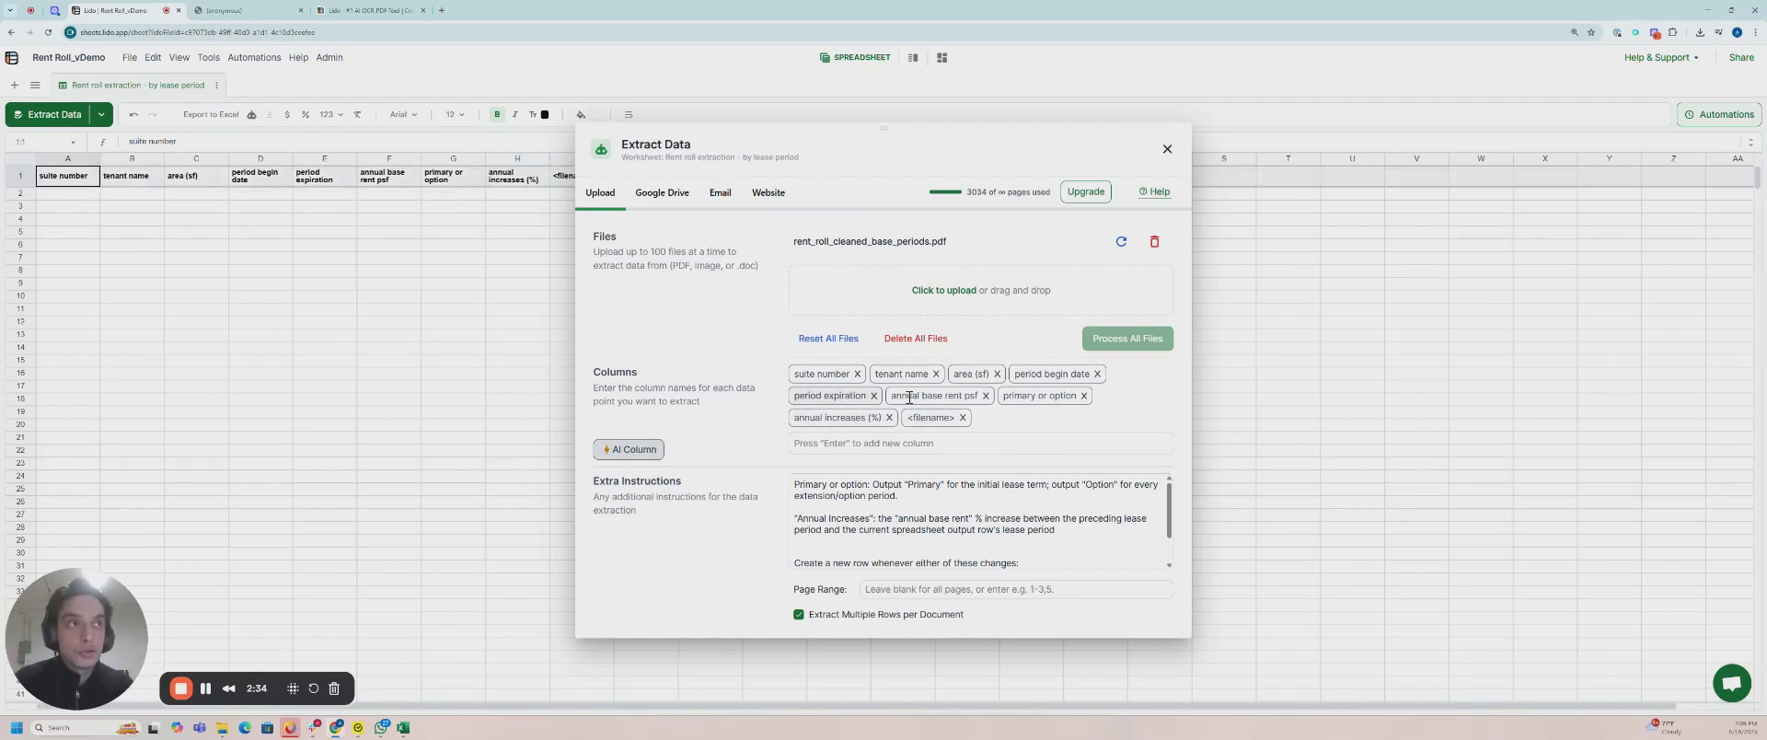
left_click(1166, 150)
left_click(47, 117)
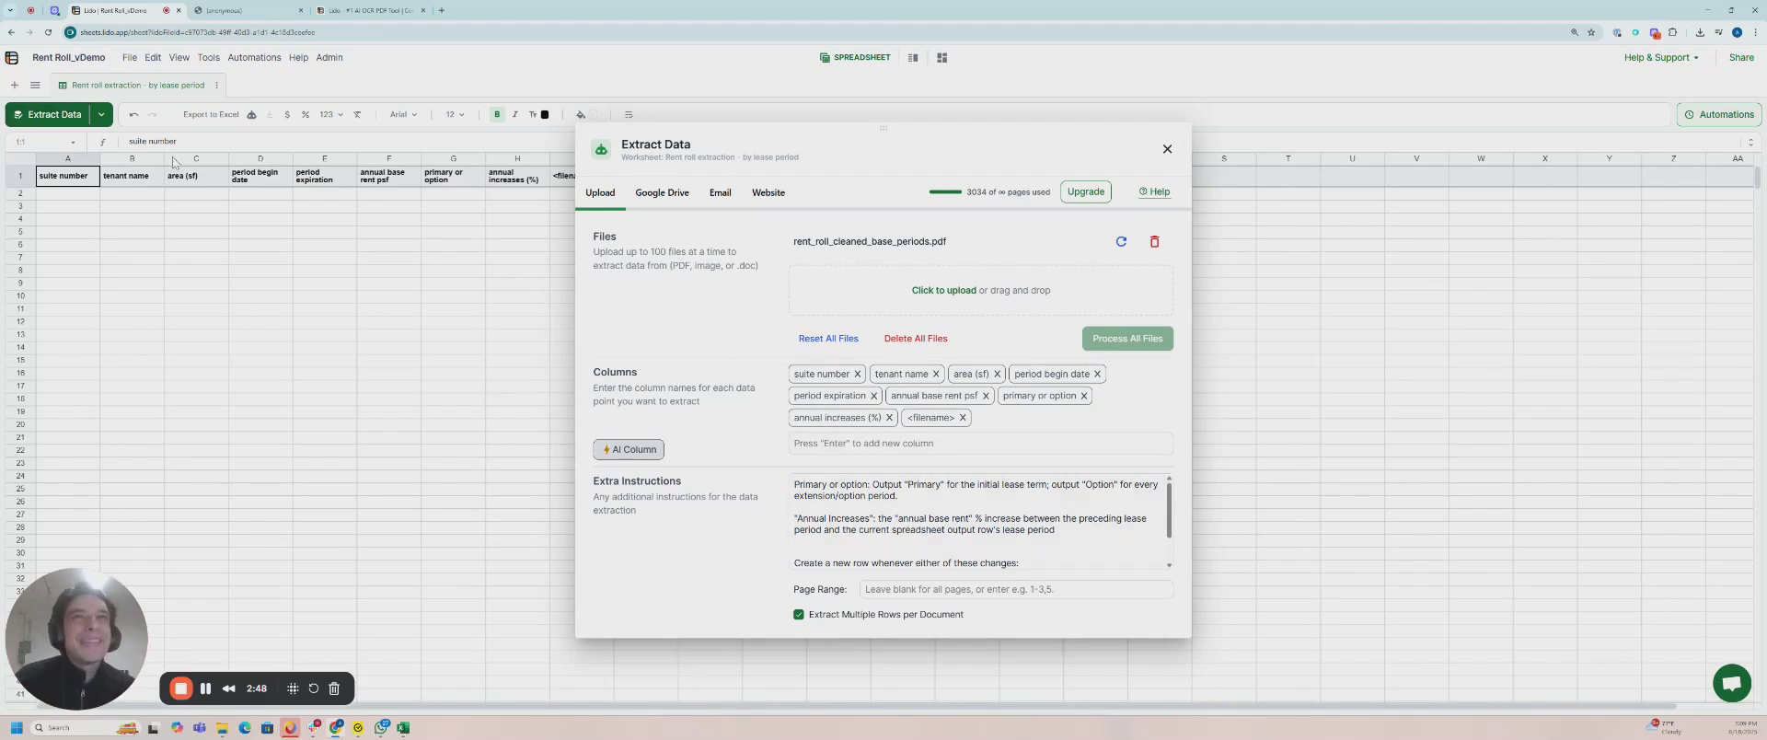
Compare the suite number header in A1 with the matching column heading in the rent roll PDF, leaving the cell text as it is
left_click(64, 175)
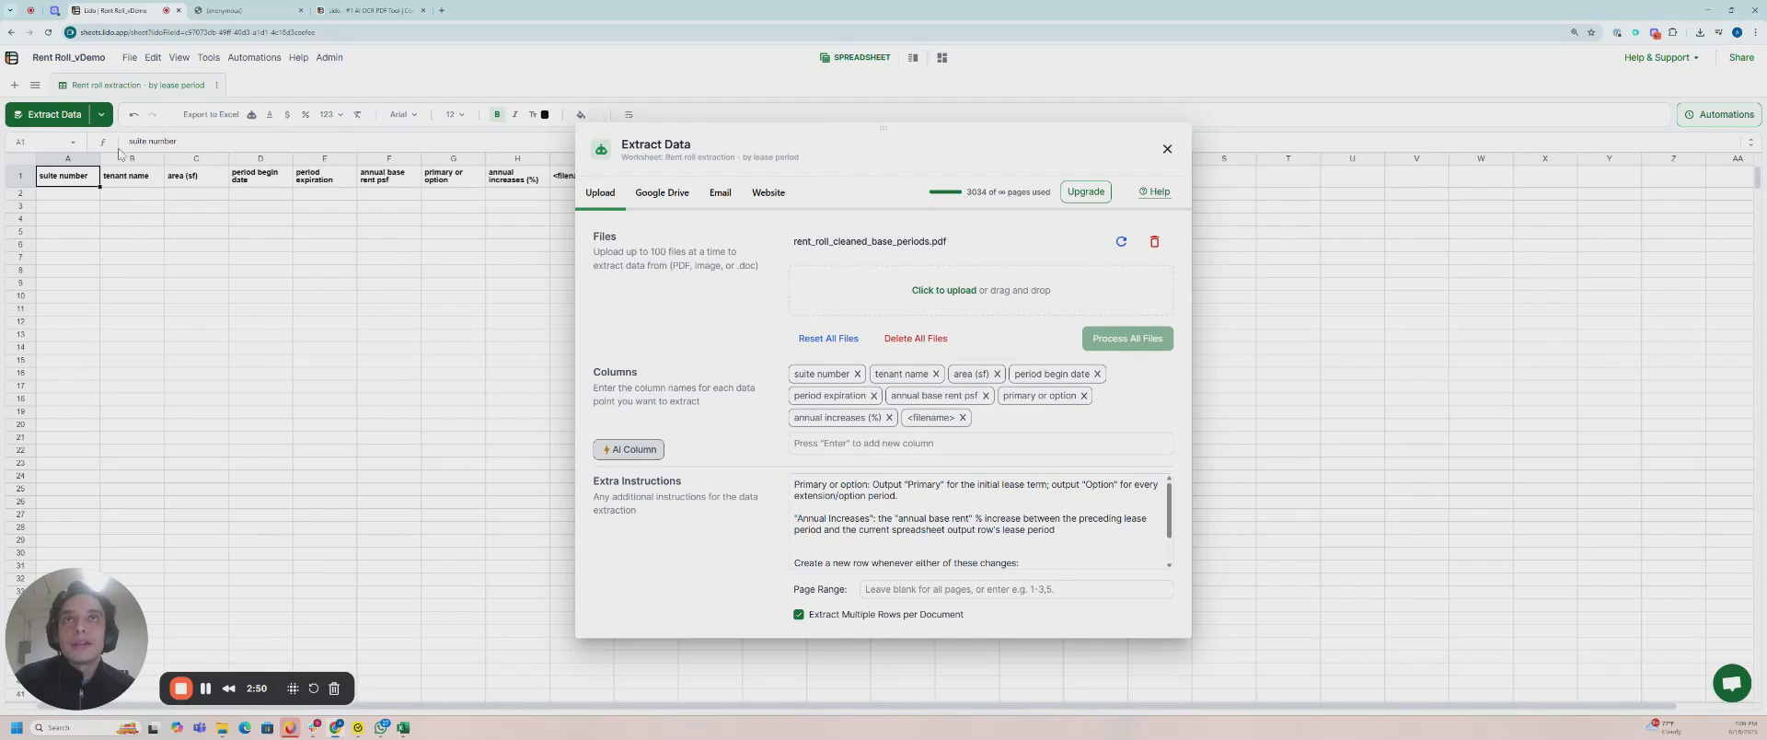
double_click(80, 171)
left_click(251, 12)
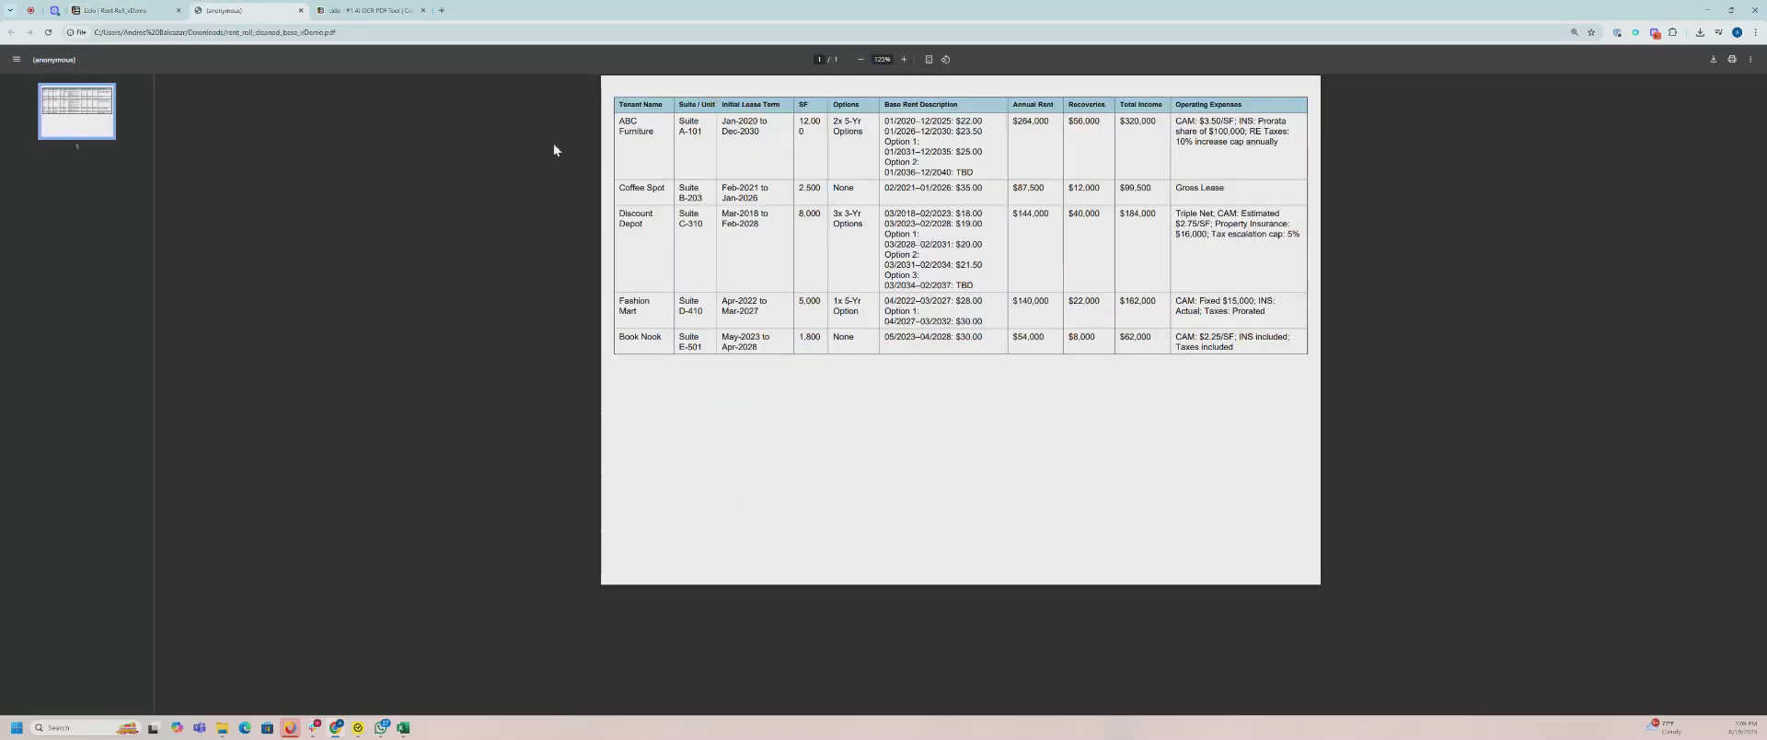
left_click(118, 13)
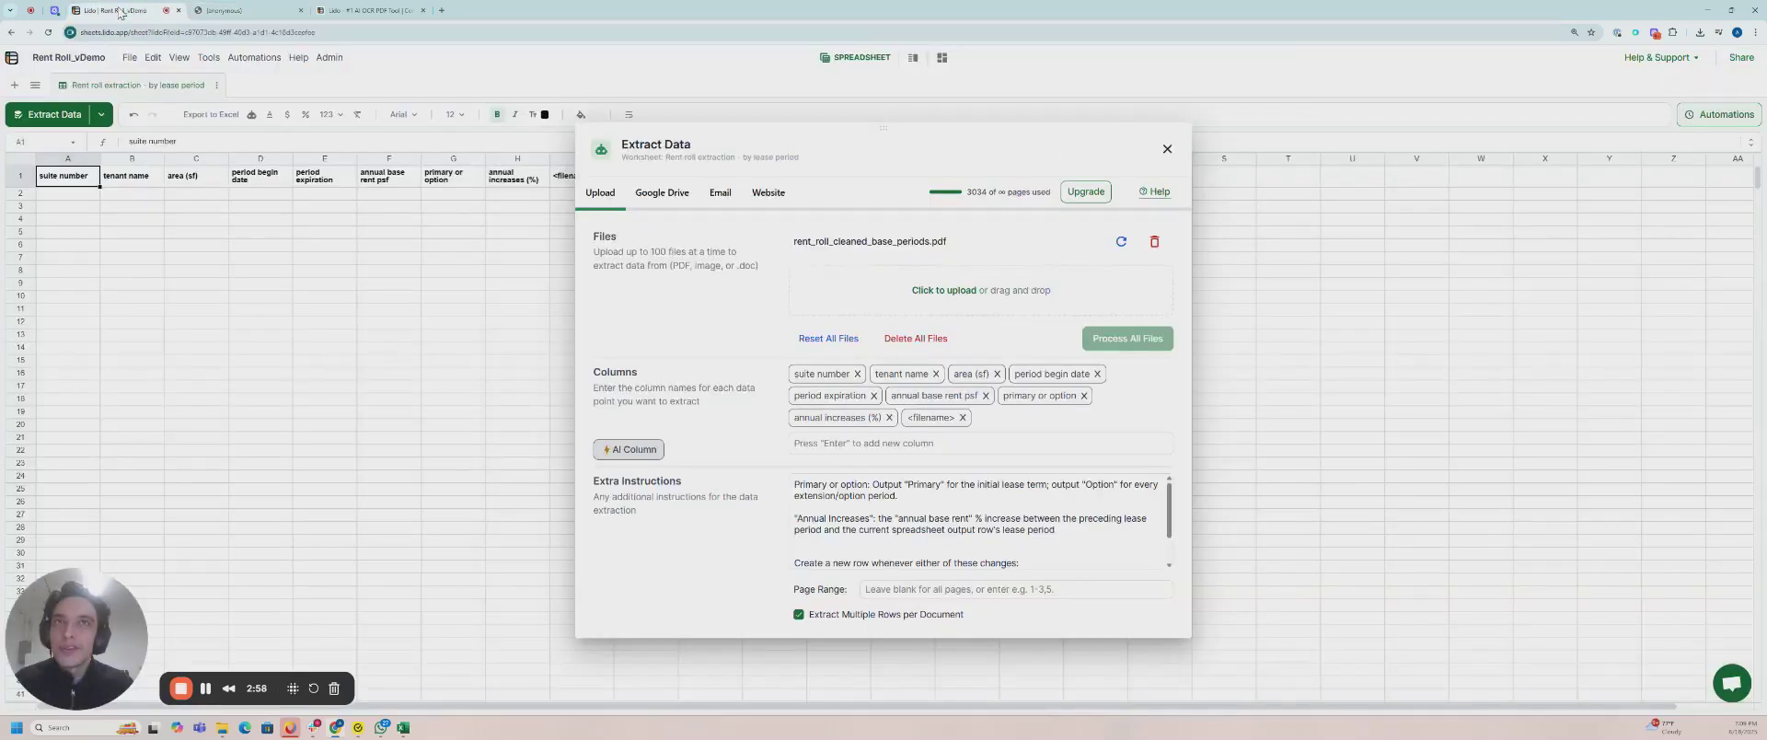
double_click(83, 181)
triple_click(75, 176)
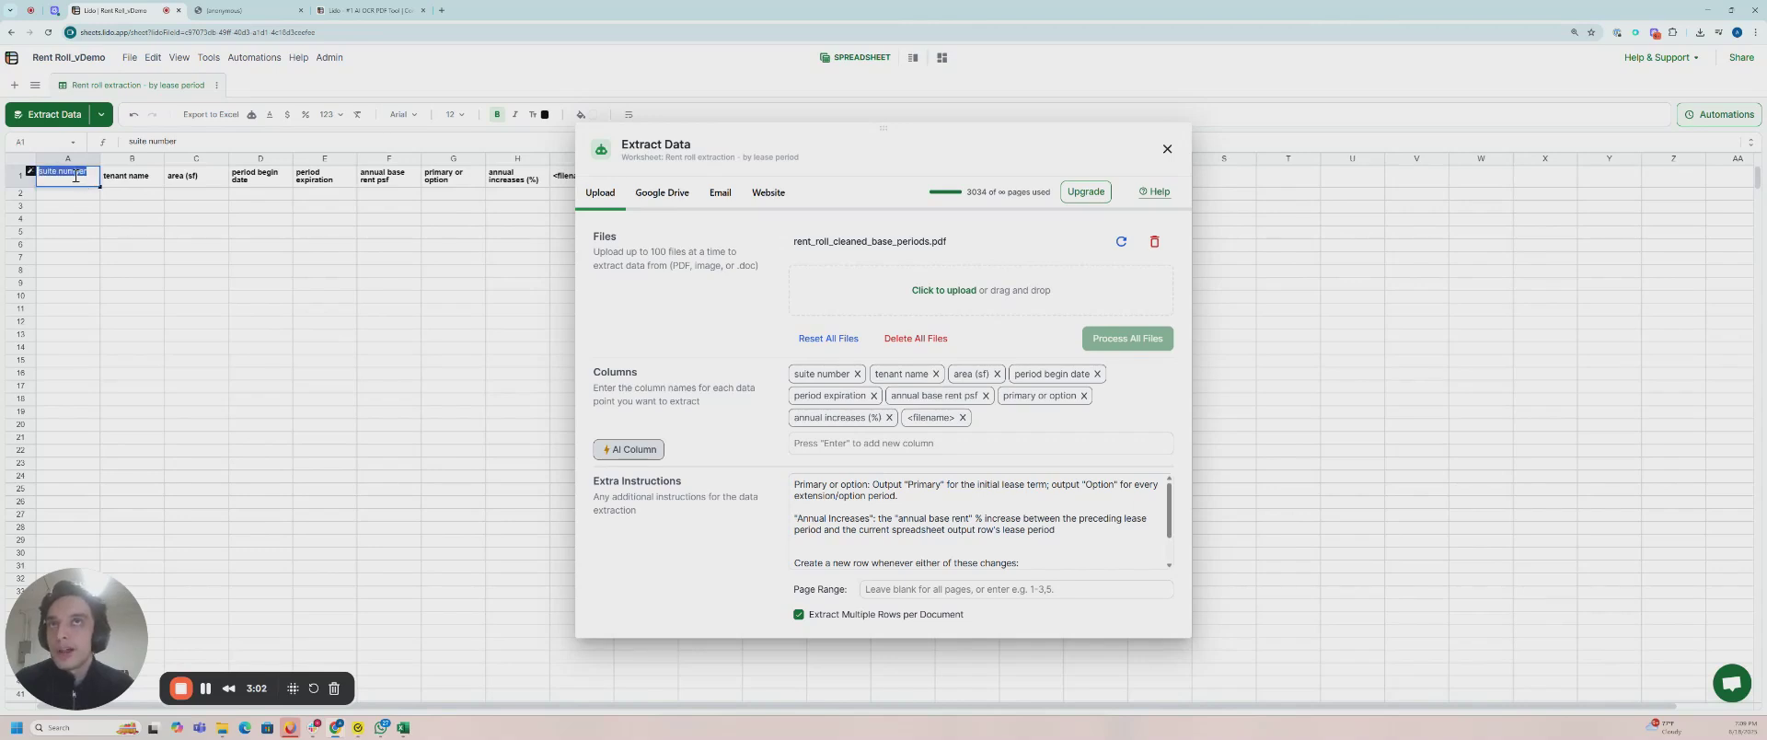
key("Return")
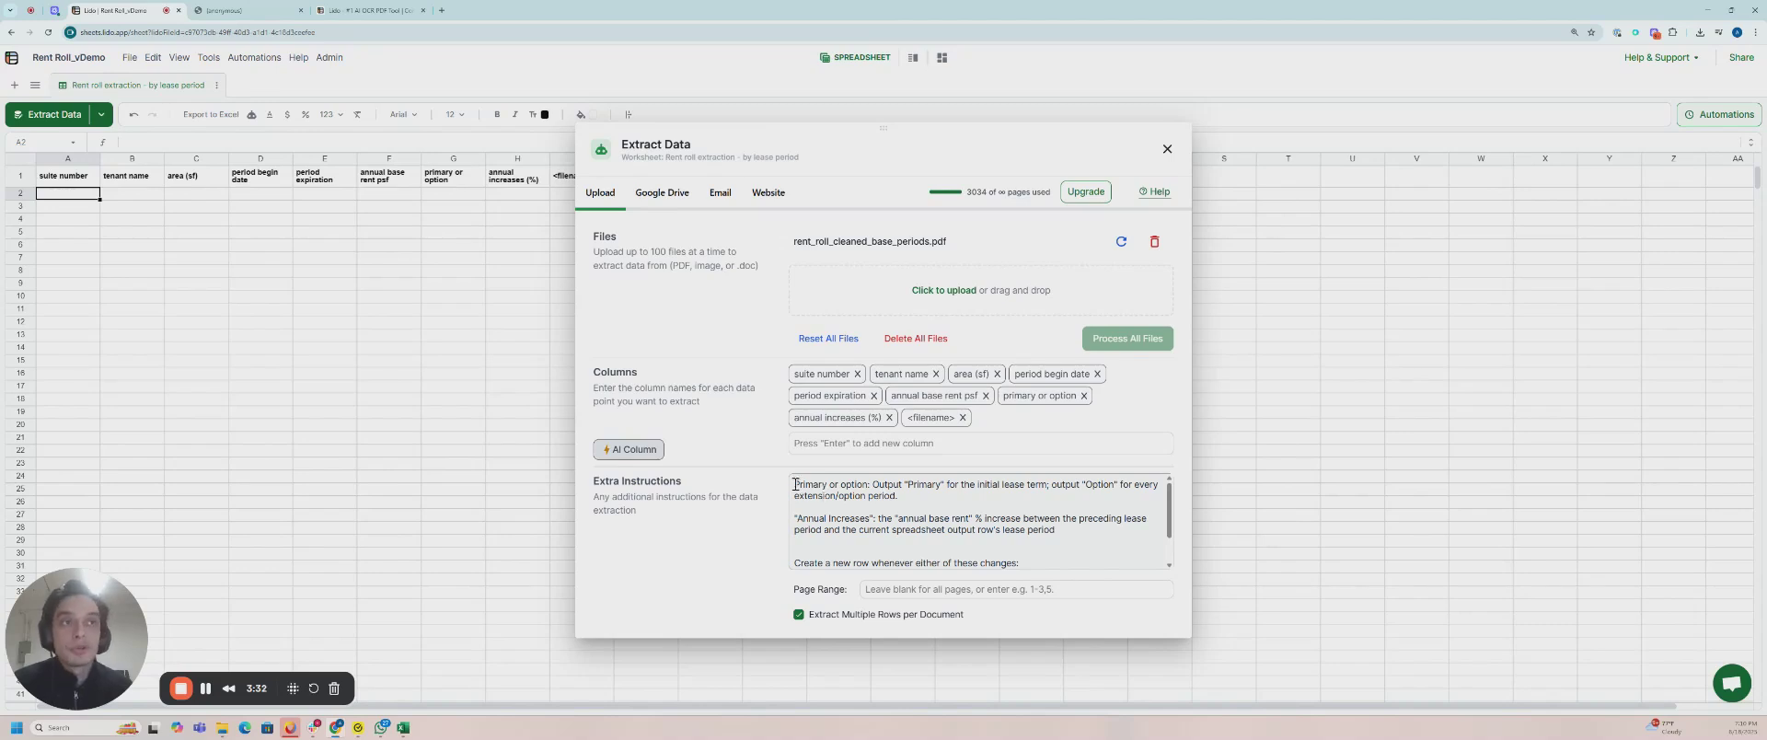
Move the Extract Data dialog clear of the headers and review the extra instruction for the primary or option column
left_click_drag(795, 484, 872, 485)
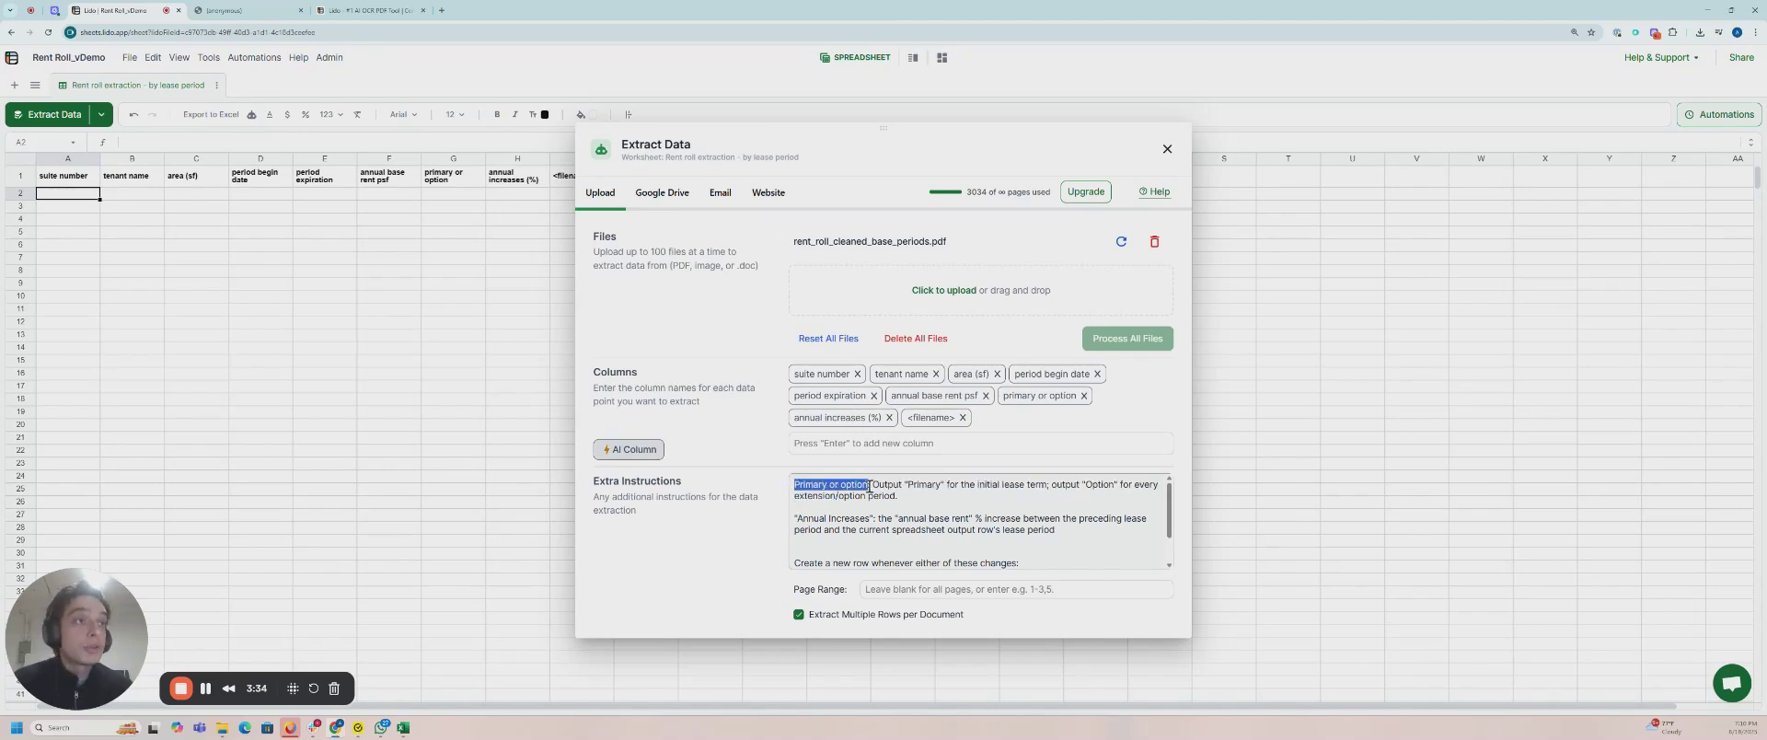
left_click_drag(649, 129, 761, 60)
left_click(461, 184)
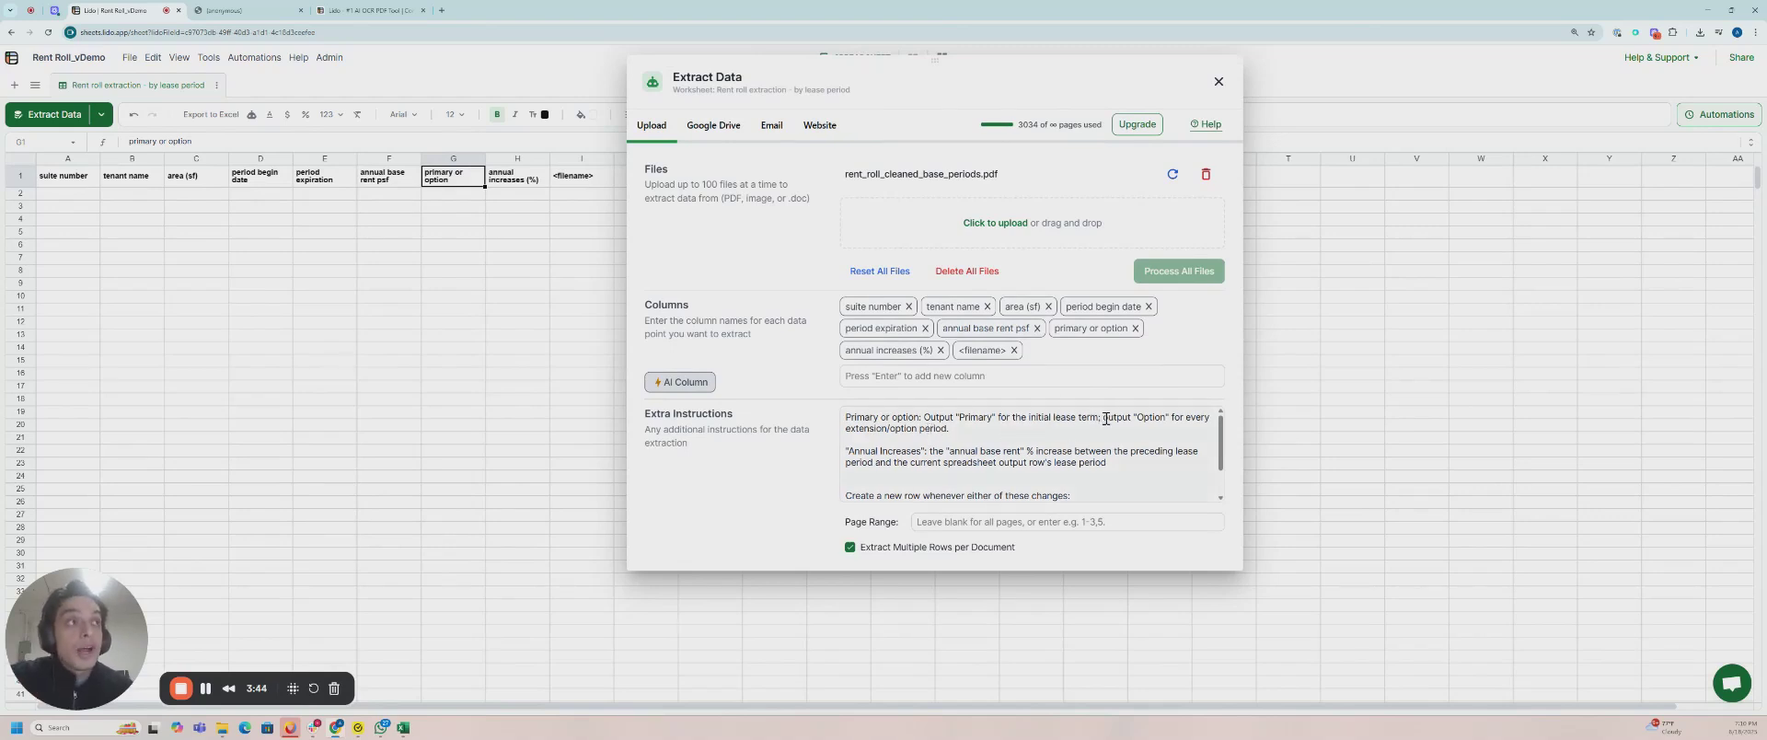
left_click_drag(1102, 421, 950, 429)
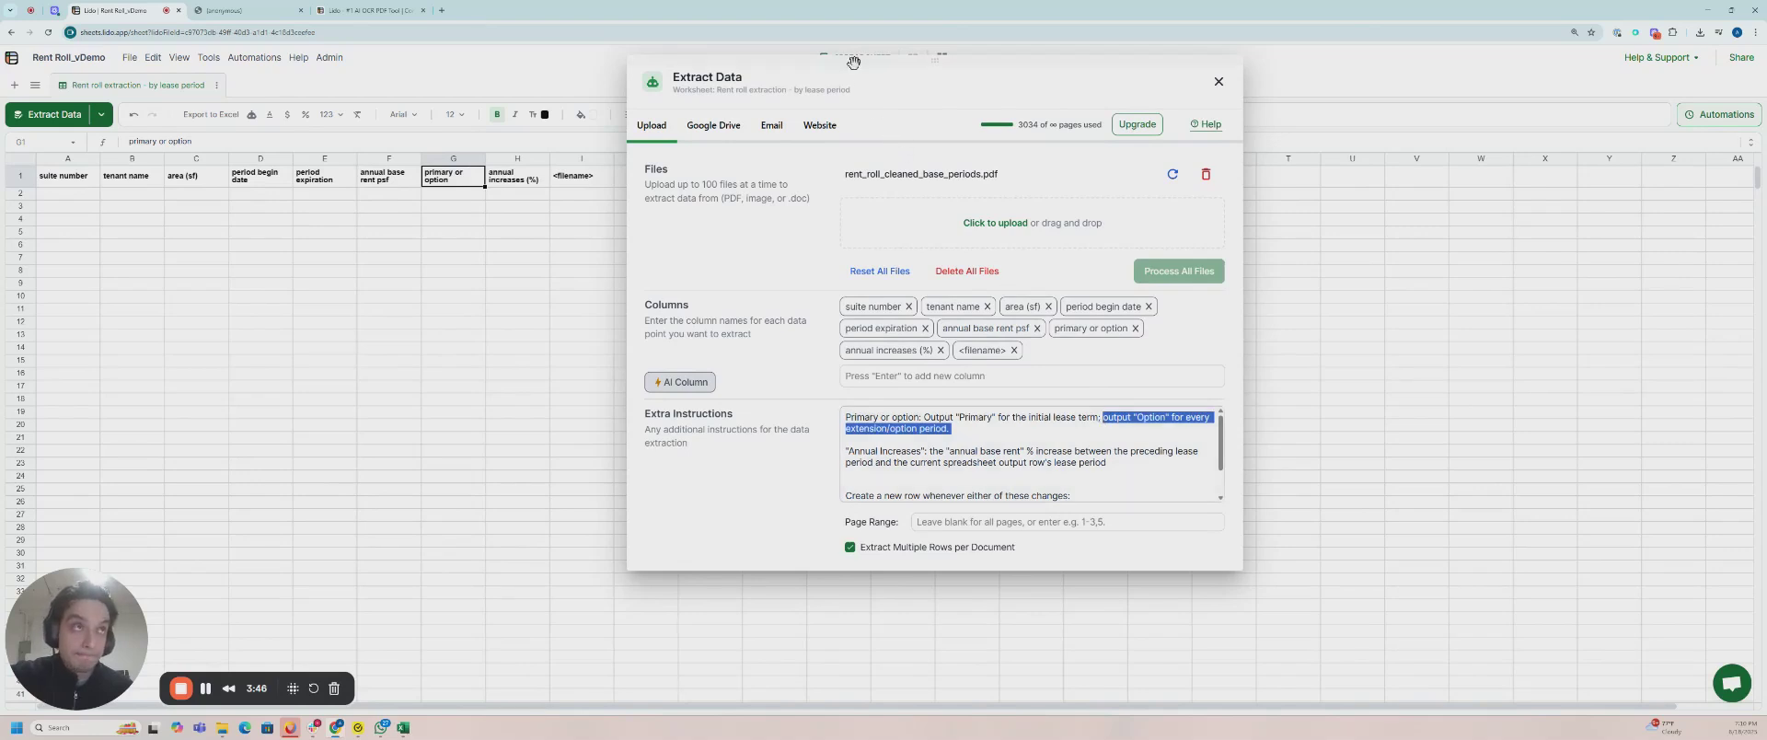
Remove the quotation marks around Annual Increases in the extra instructions and check its definition
left_click(872, 436)
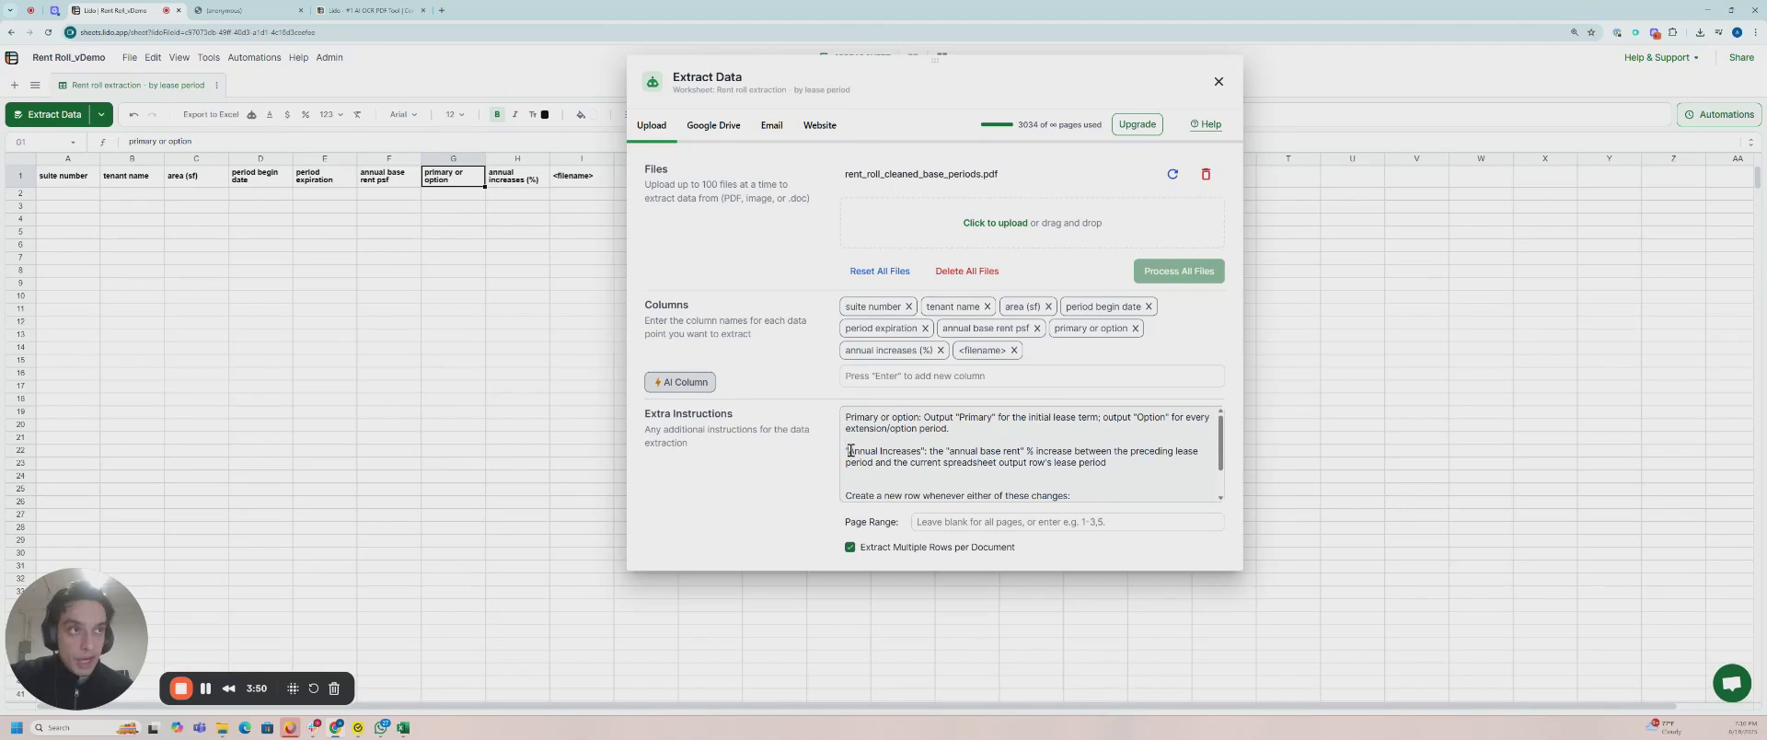
key("BackSpace")
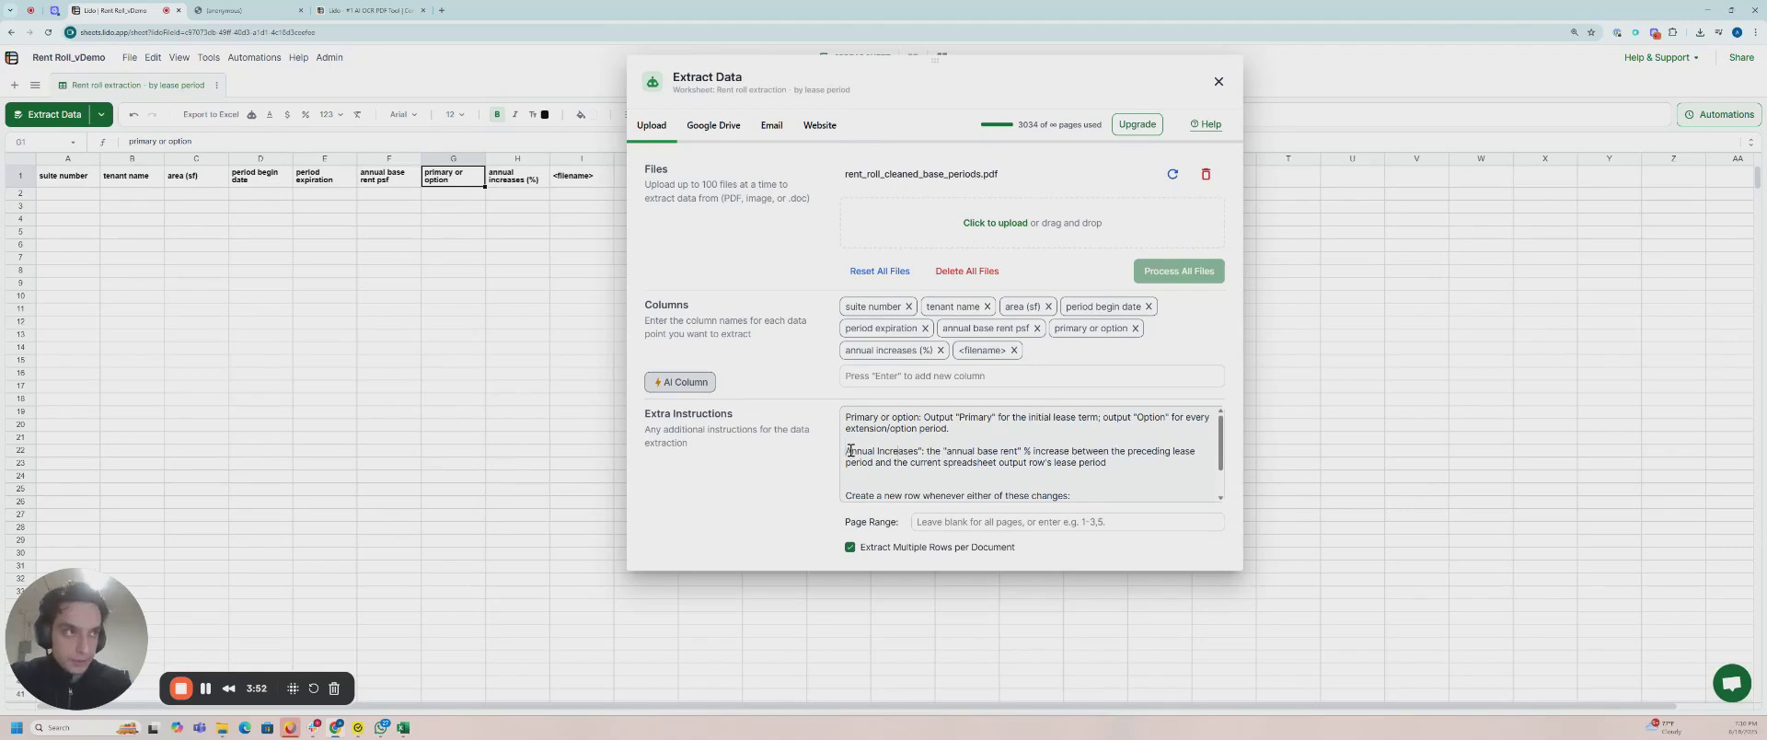
key("BackSpace")
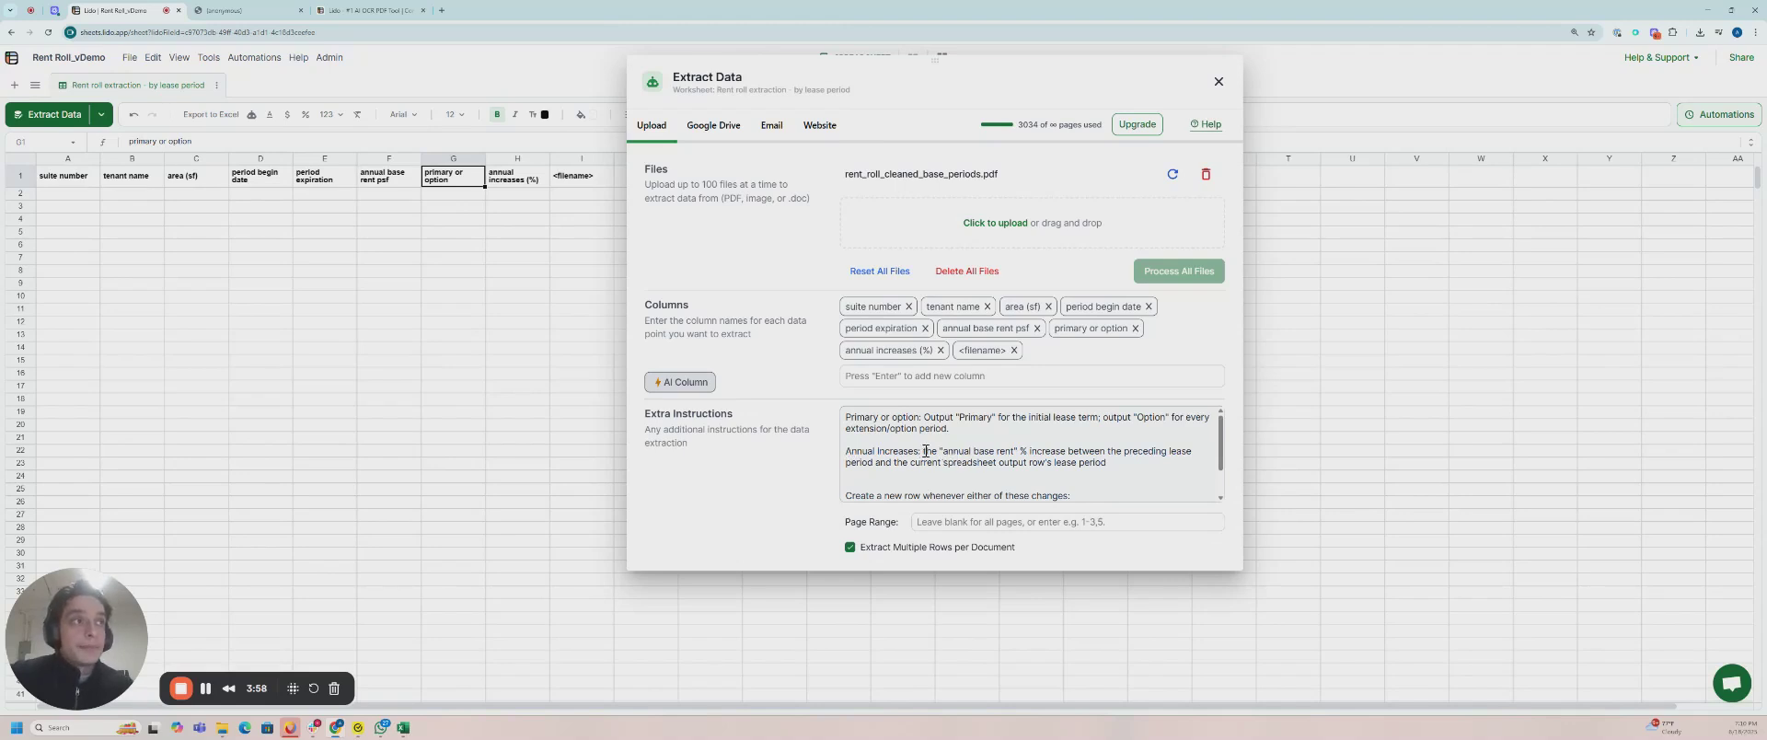
left_click_drag(923, 452, 1111, 452)
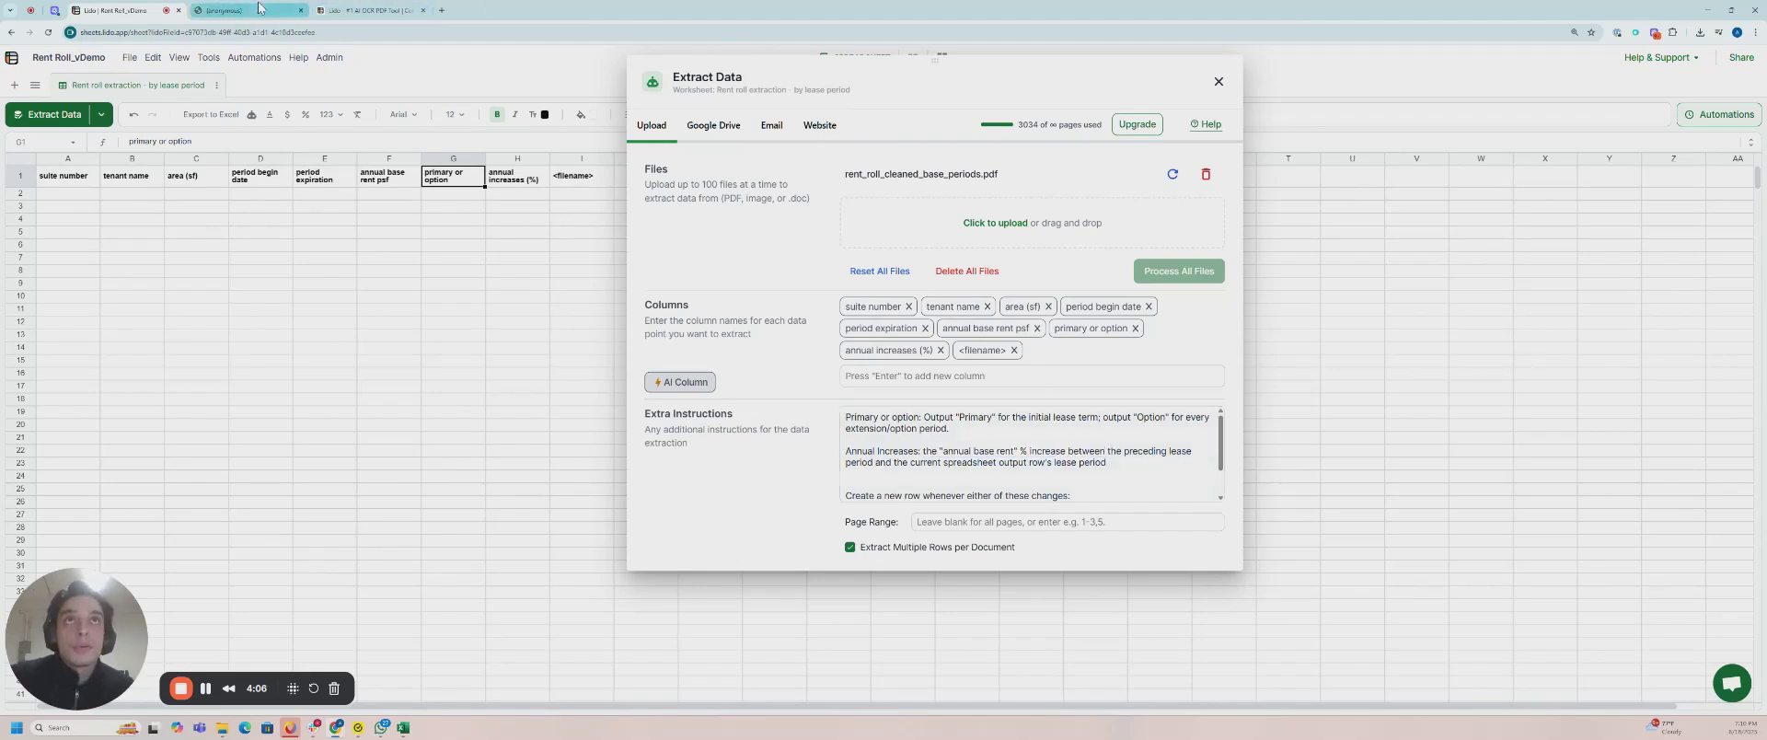
Check ABC Furniture's base rents by period in the rent roll PDF against the Annual Increases instruction
left_click(226, 10)
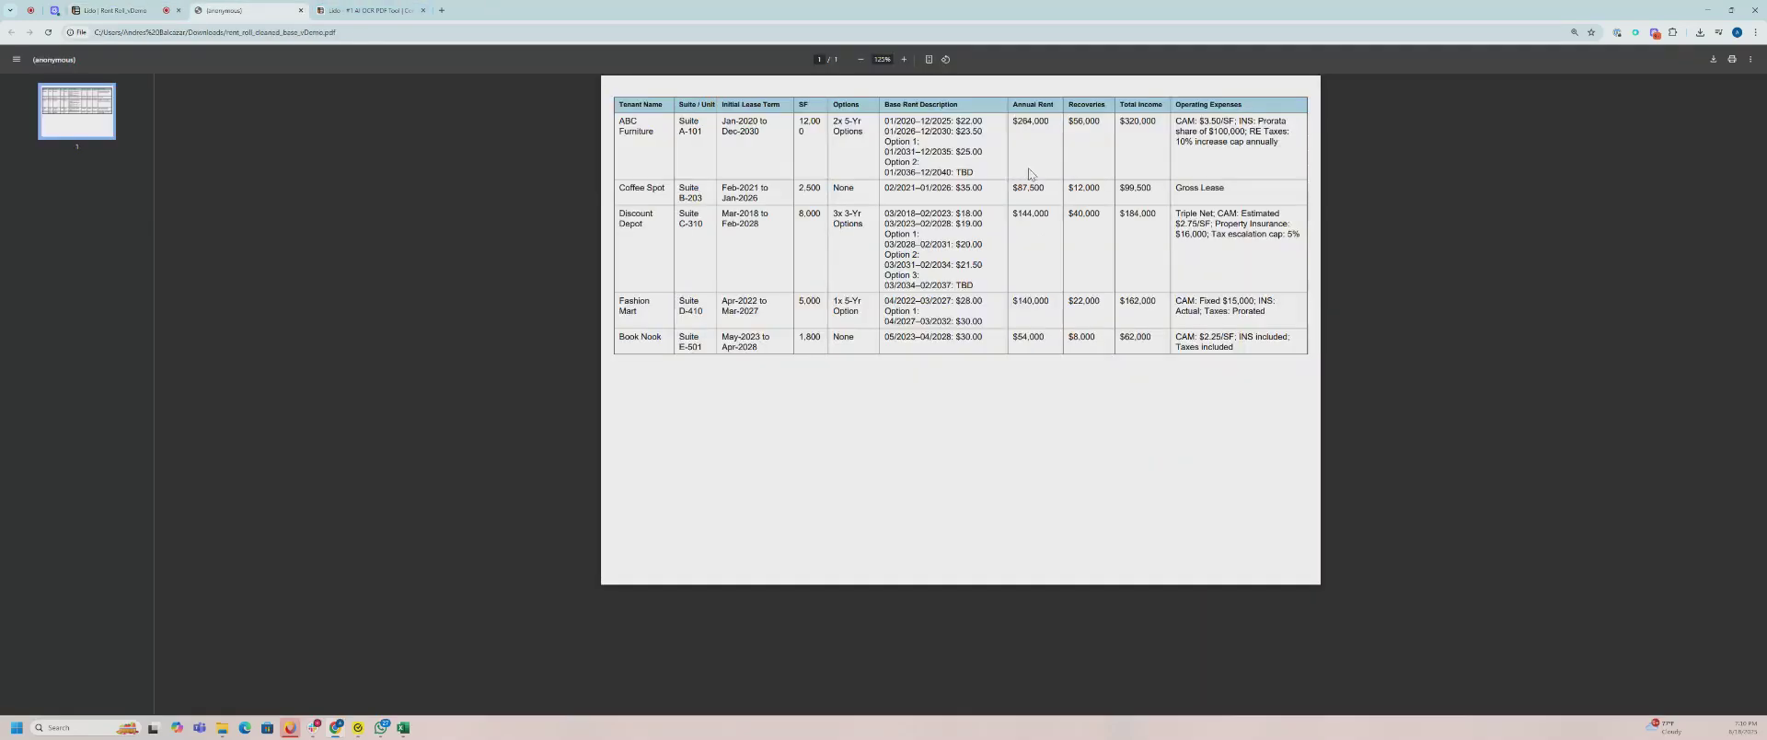
left_click_drag(983, 123, 958, 155)
left_click(985, 133)
left_click(147, 11)
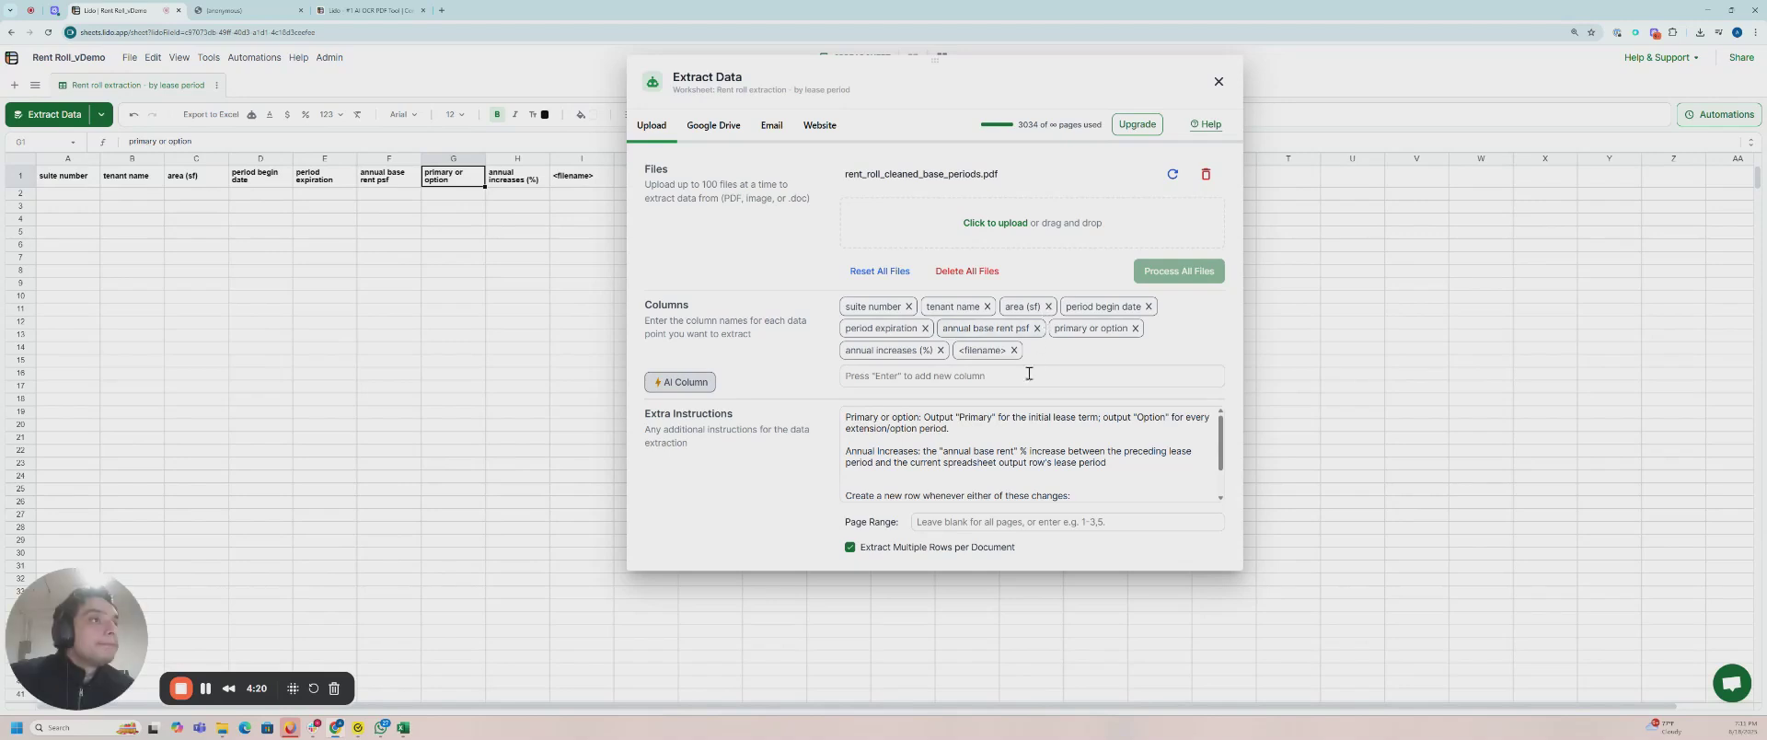
Review the extra instruction that creates a new row when annual base rent per square foot changes or a new Option period begins
scroll(1017, 443, "down", 1)
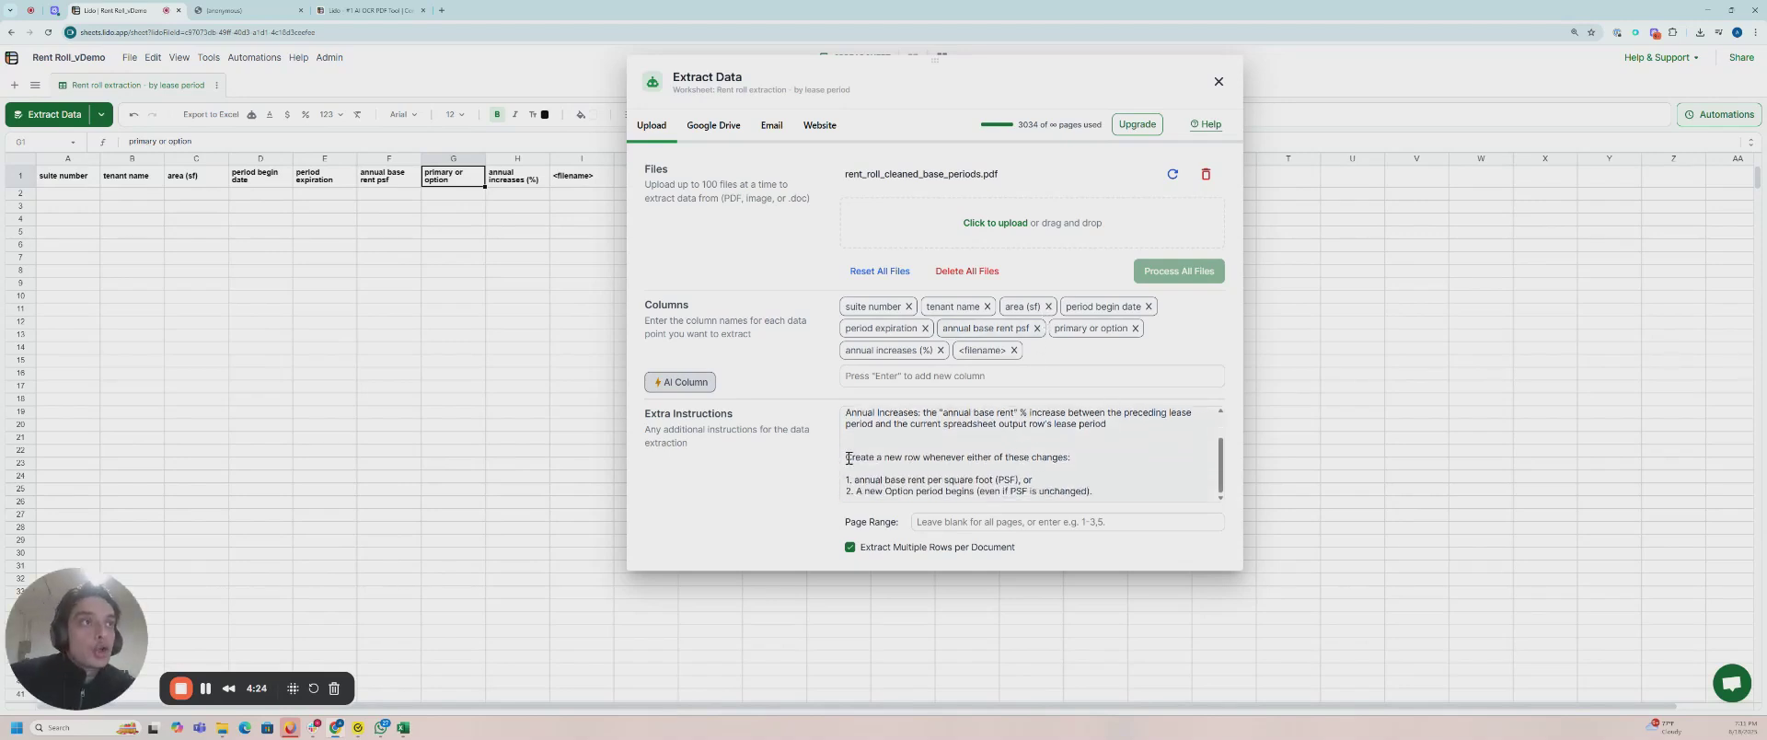
left_click_drag(845, 457, 1075, 460)
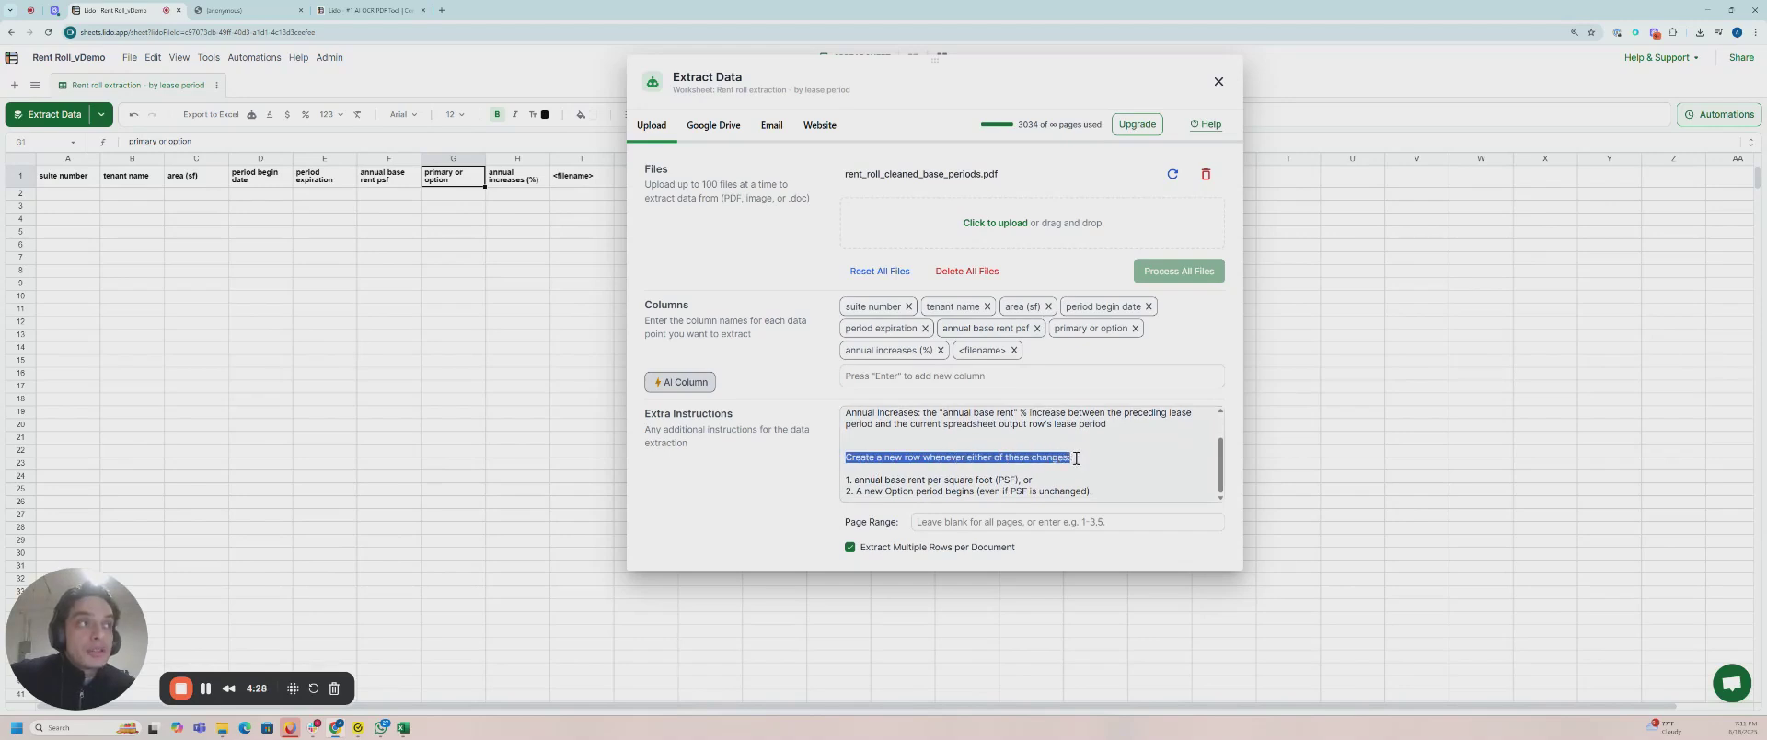
left_click(1075, 460)
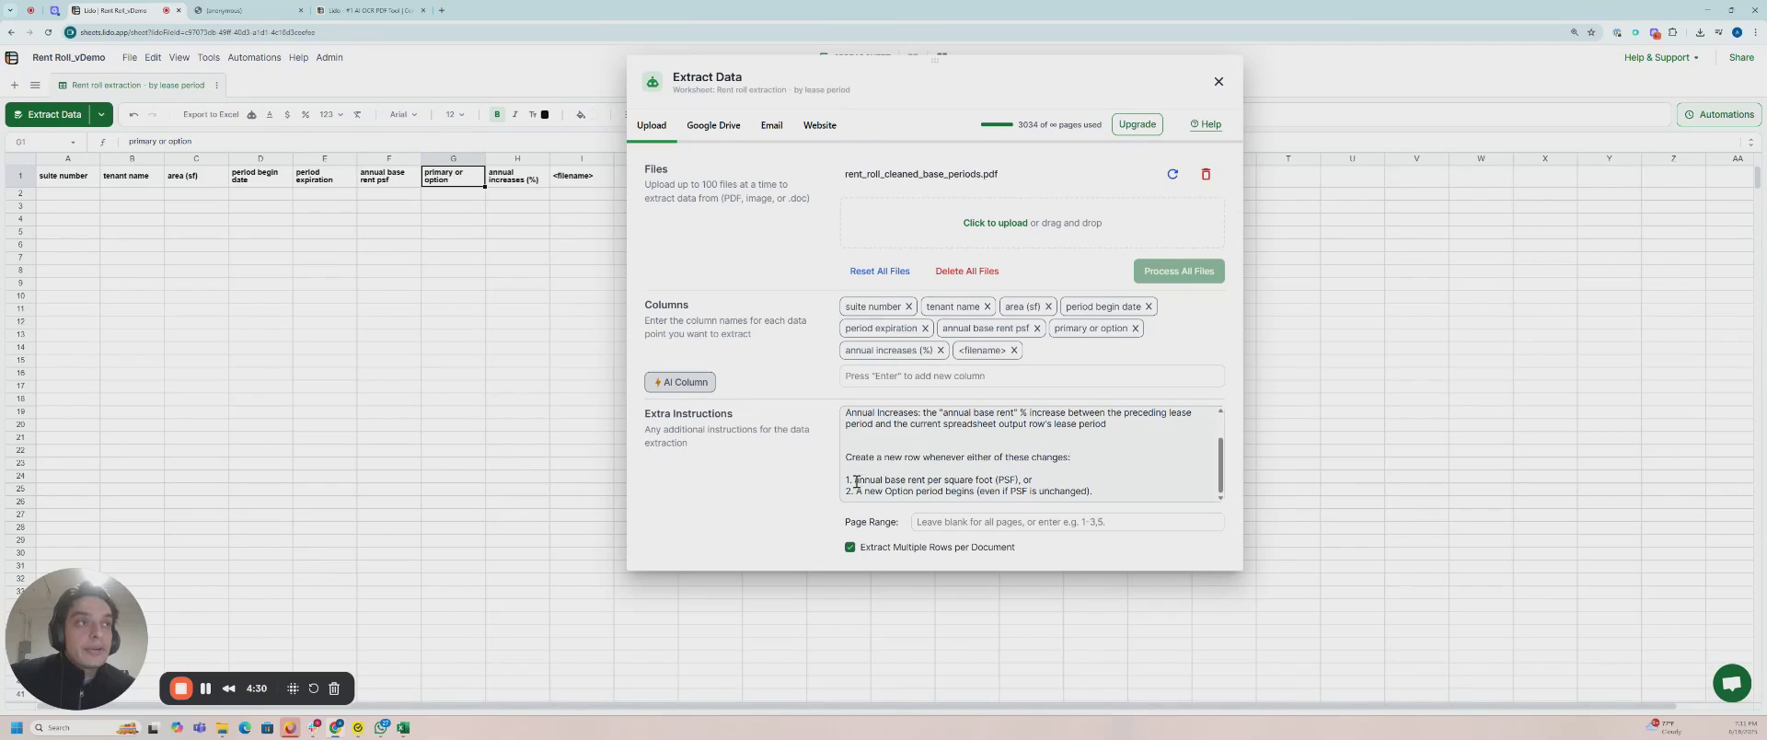
left_click_drag(855, 480, 1014, 478)
left_click(1029, 479)
left_click_drag(855, 490, 971, 490)
left_click(983, 491)
left_click_drag(1018, 482, 996, 480)
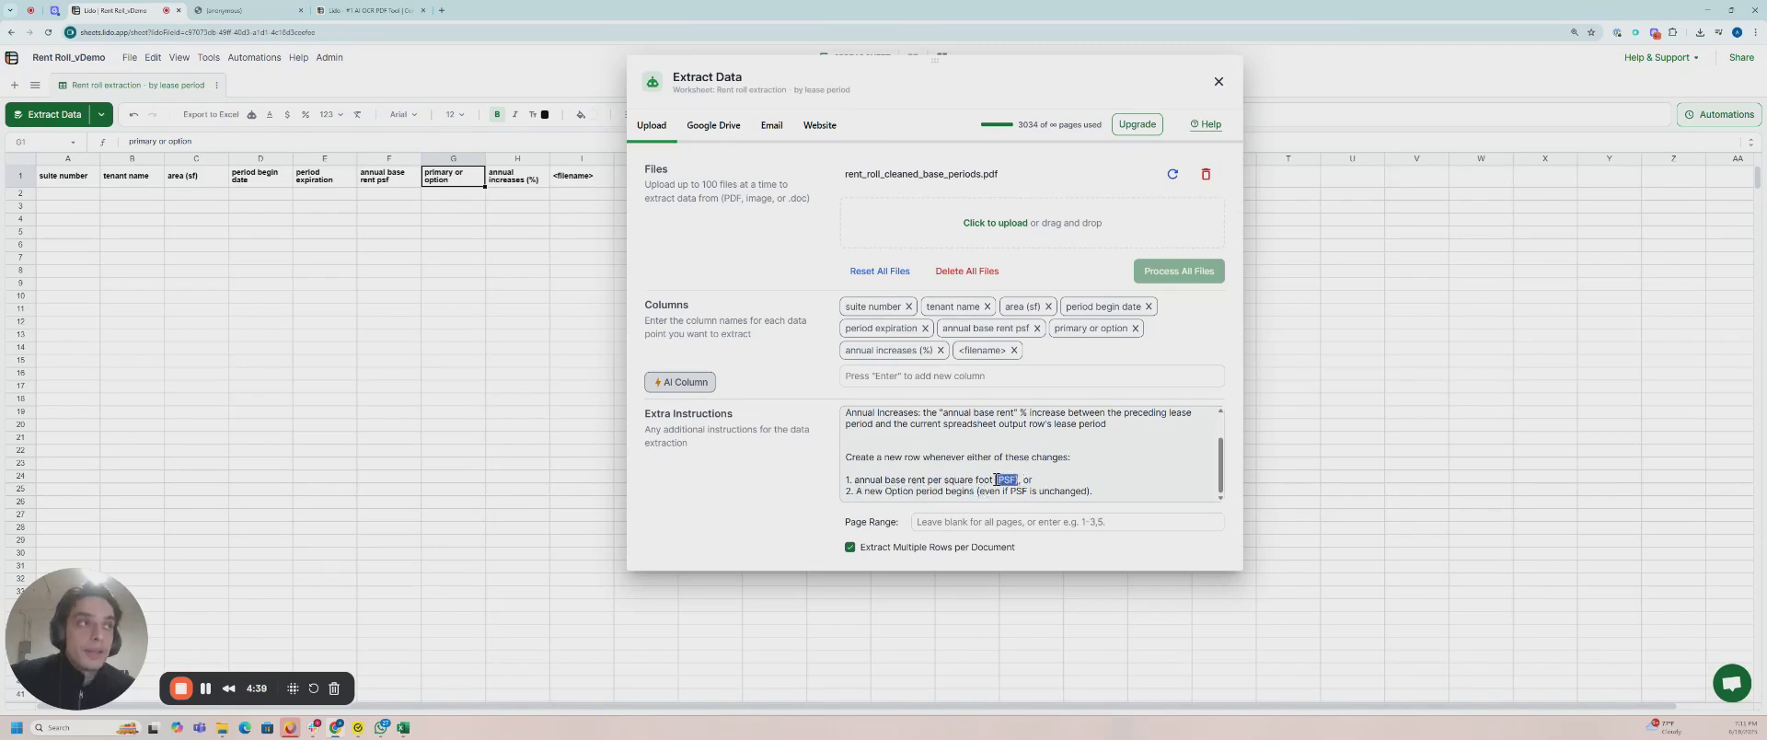
left_click(1048, 481)
Open the worksheet's name for editing and highlight its "by lease period" wording
left_click(217, 86)
left_click(155, 109)
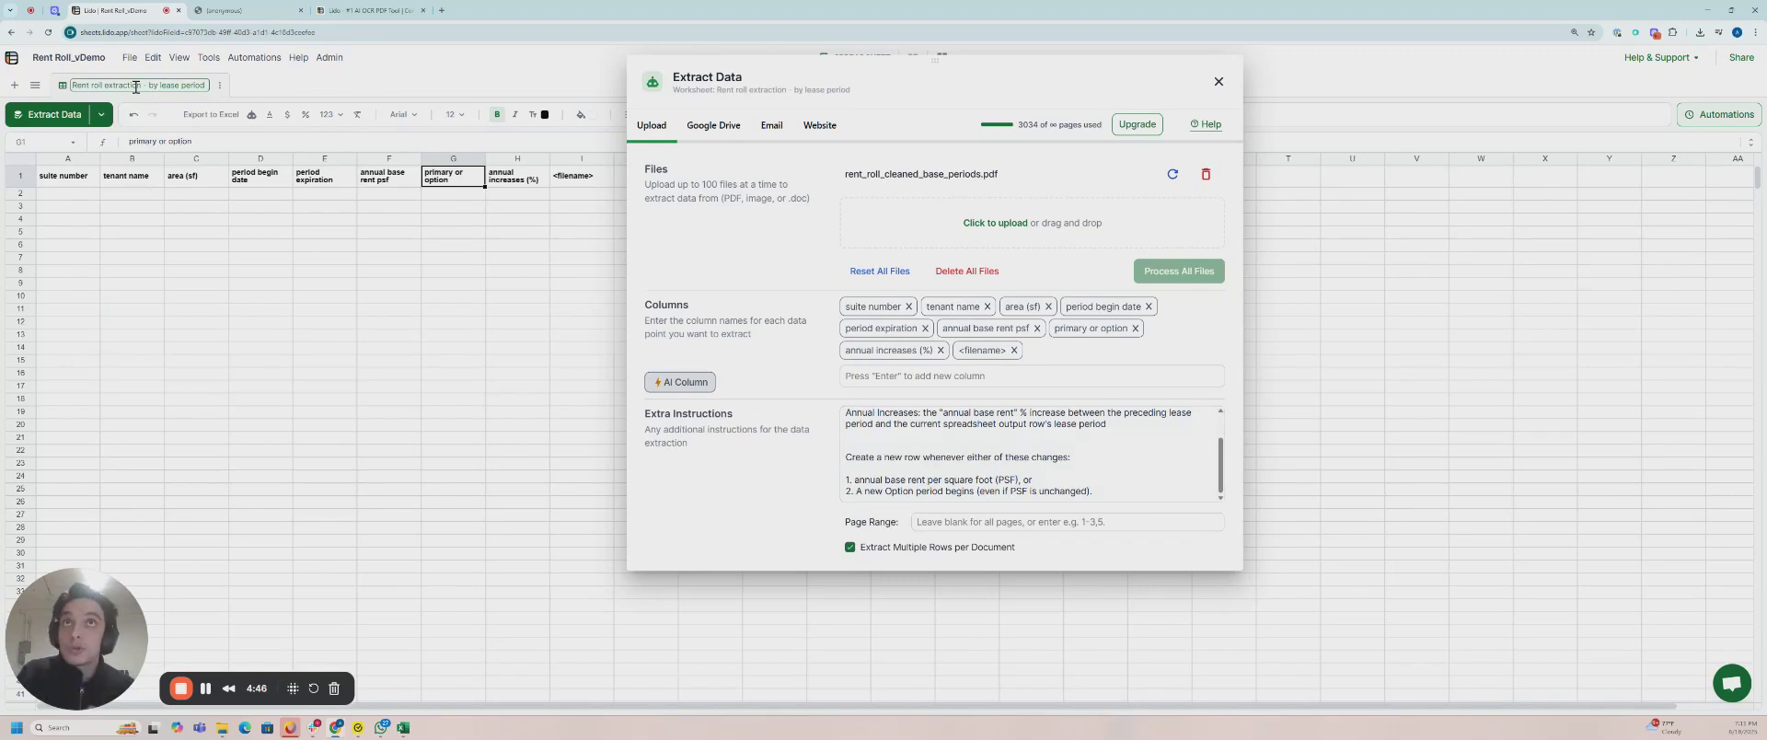
left_click_drag(147, 86, 210, 95)
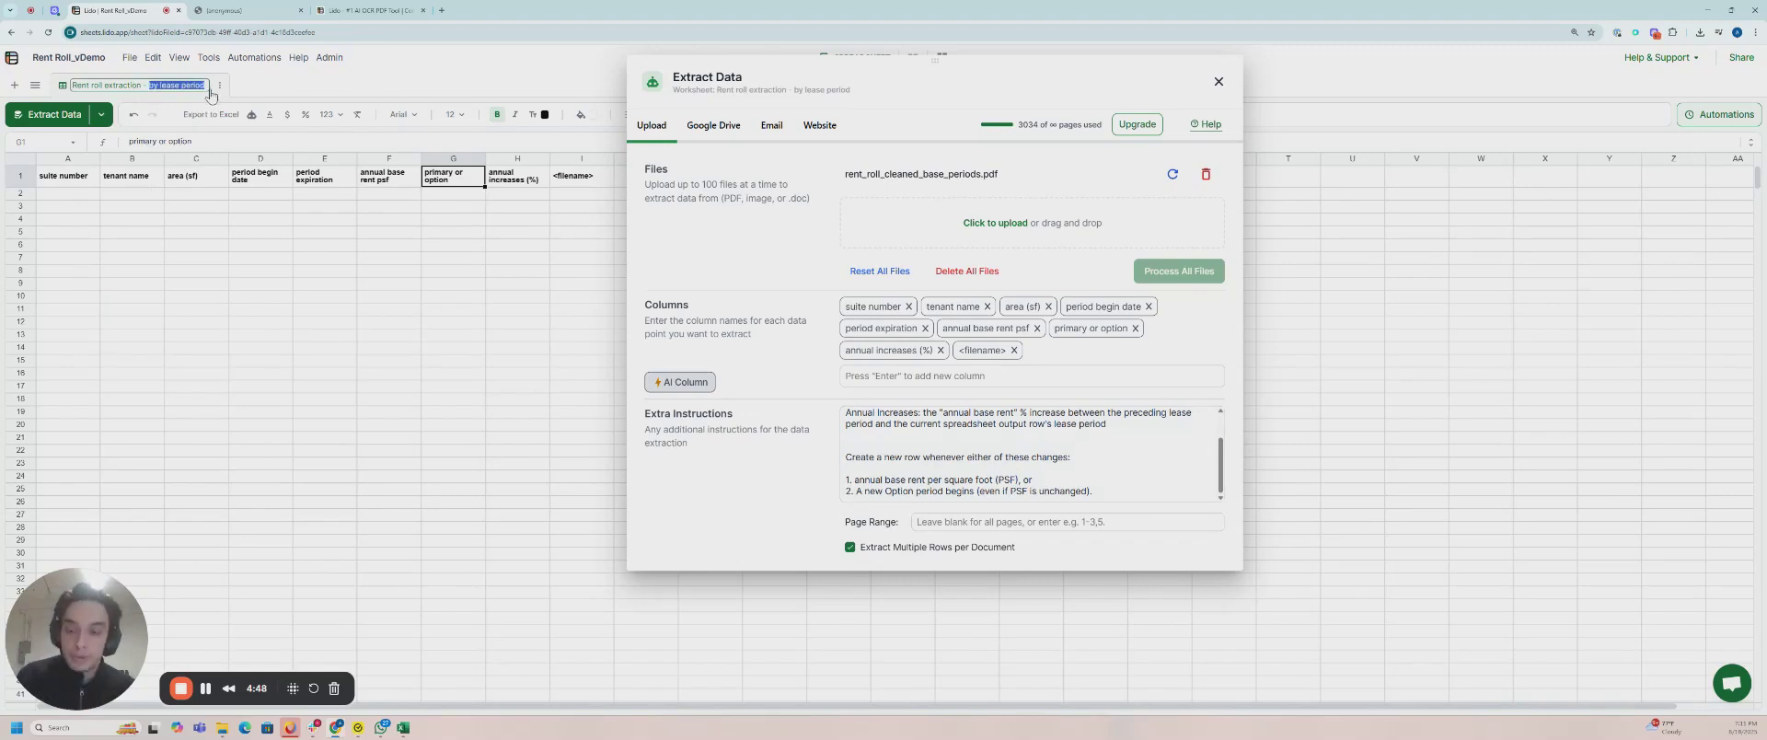
Examine ABC Furniture's primary and option lease periods in the rent roll PDF, then return to the extraction settings
left_click(245, 11)
left_click_drag(621, 126, 1139, 158)
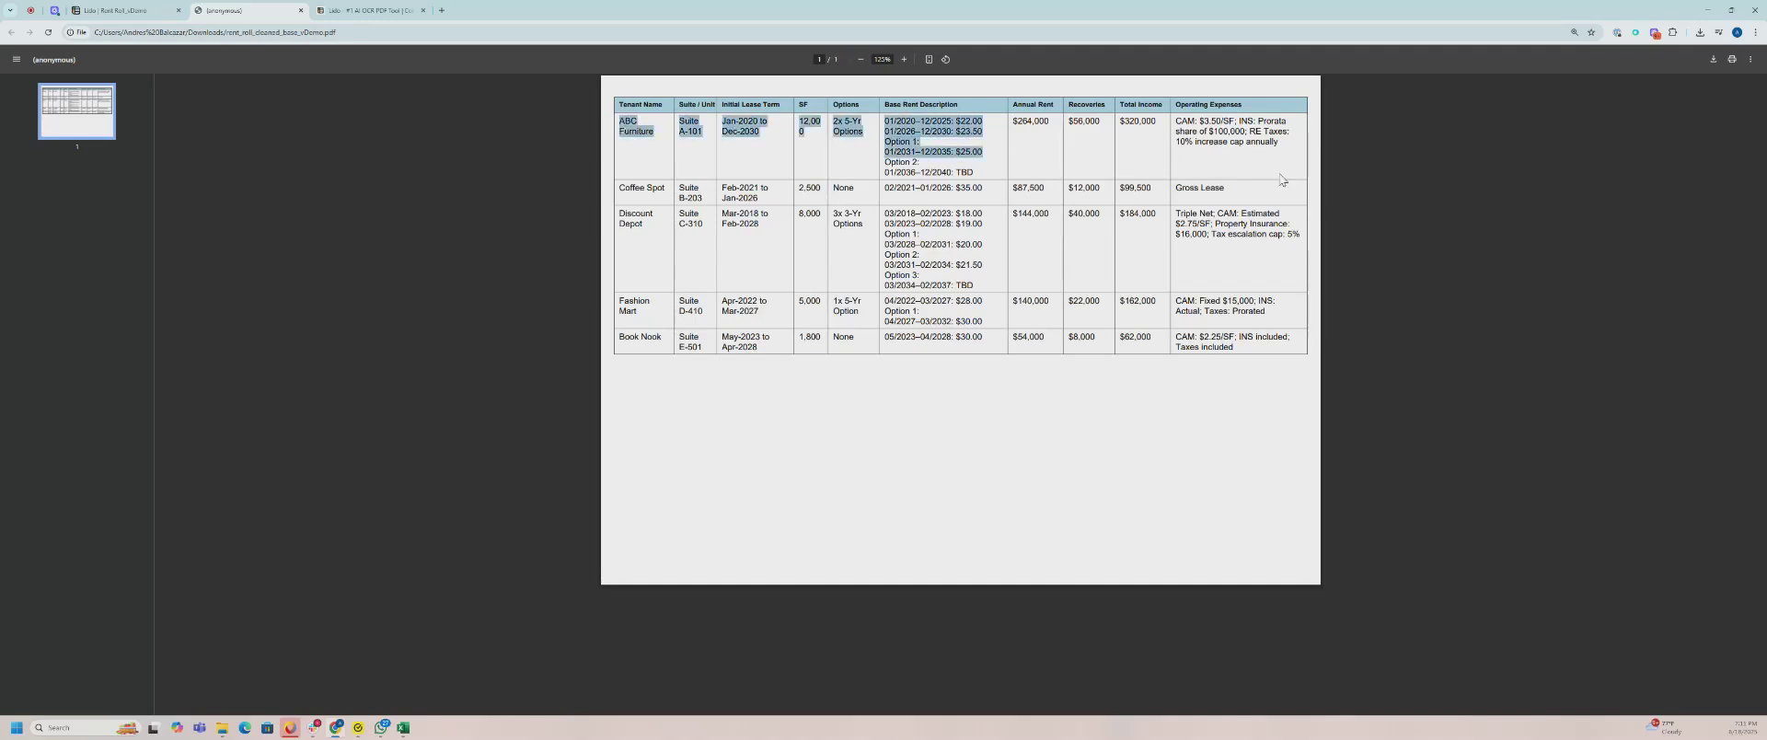
left_click(929, 157)
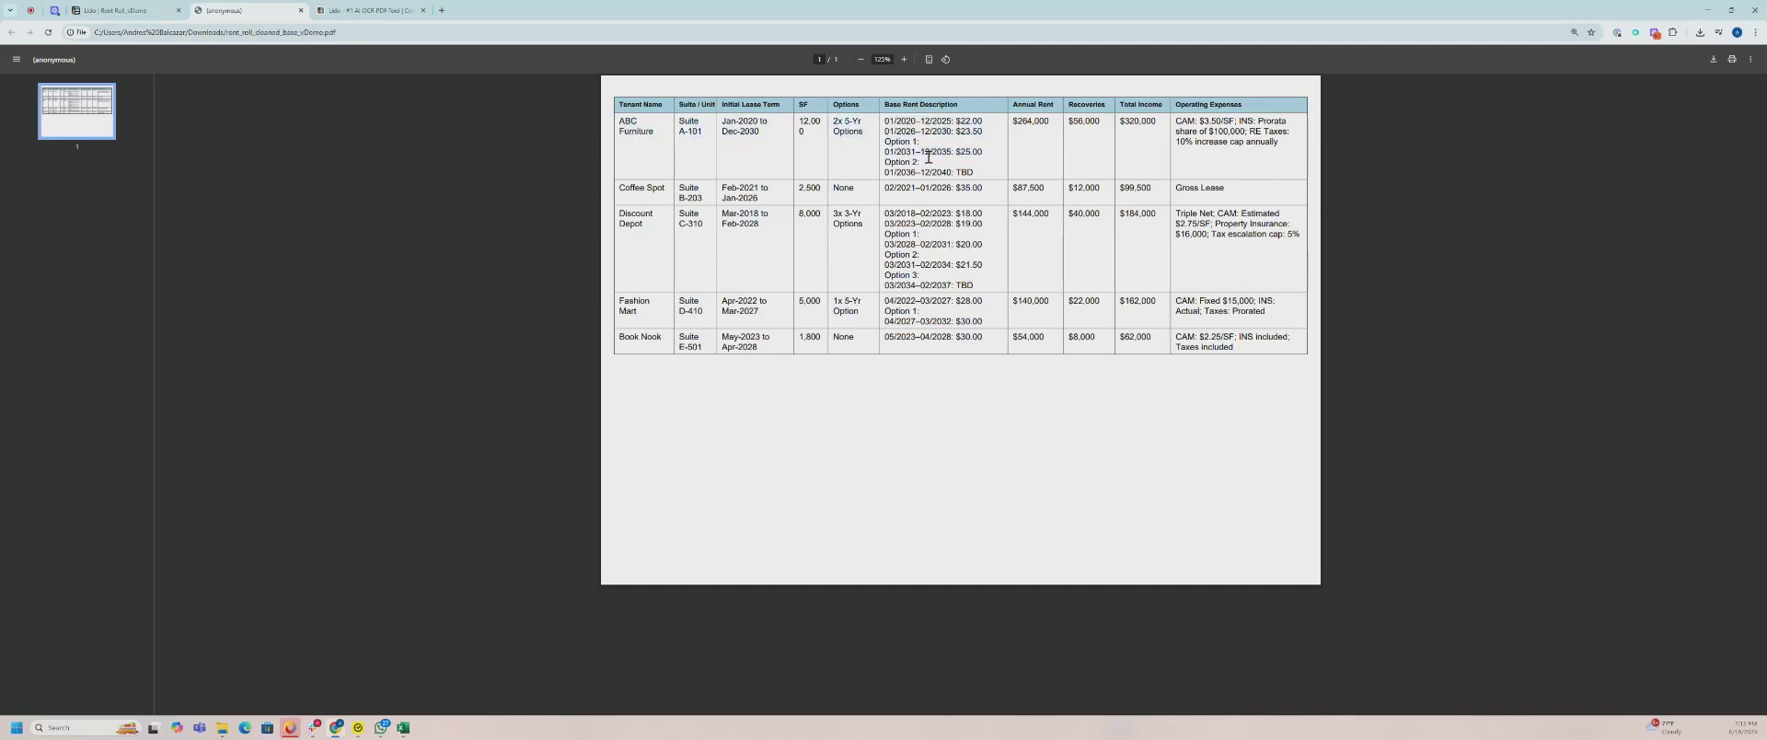
left_click_drag(881, 120, 883, 173)
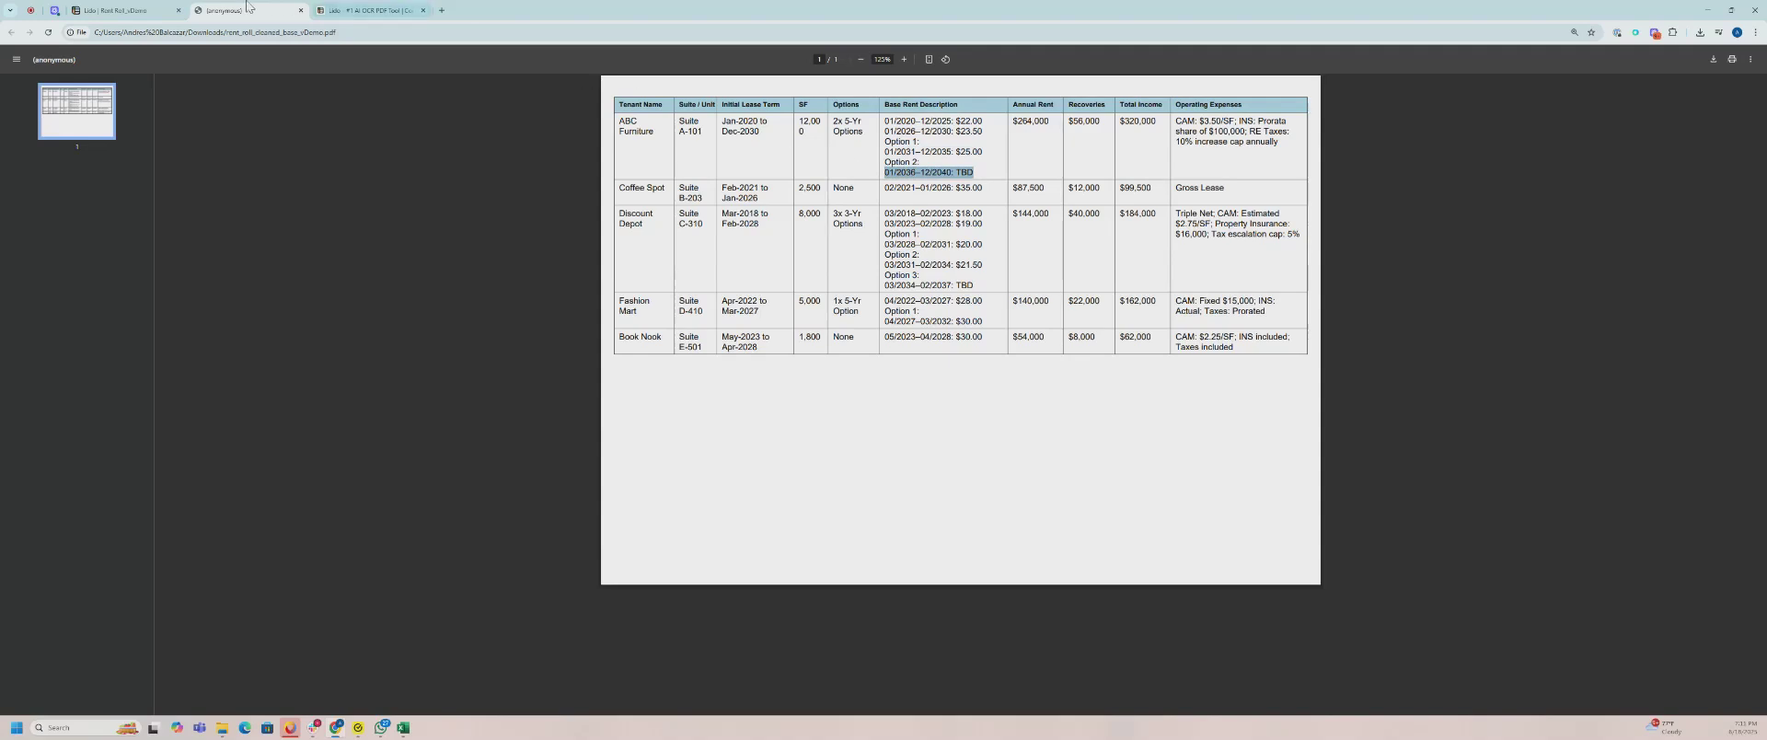
left_click(131, 11)
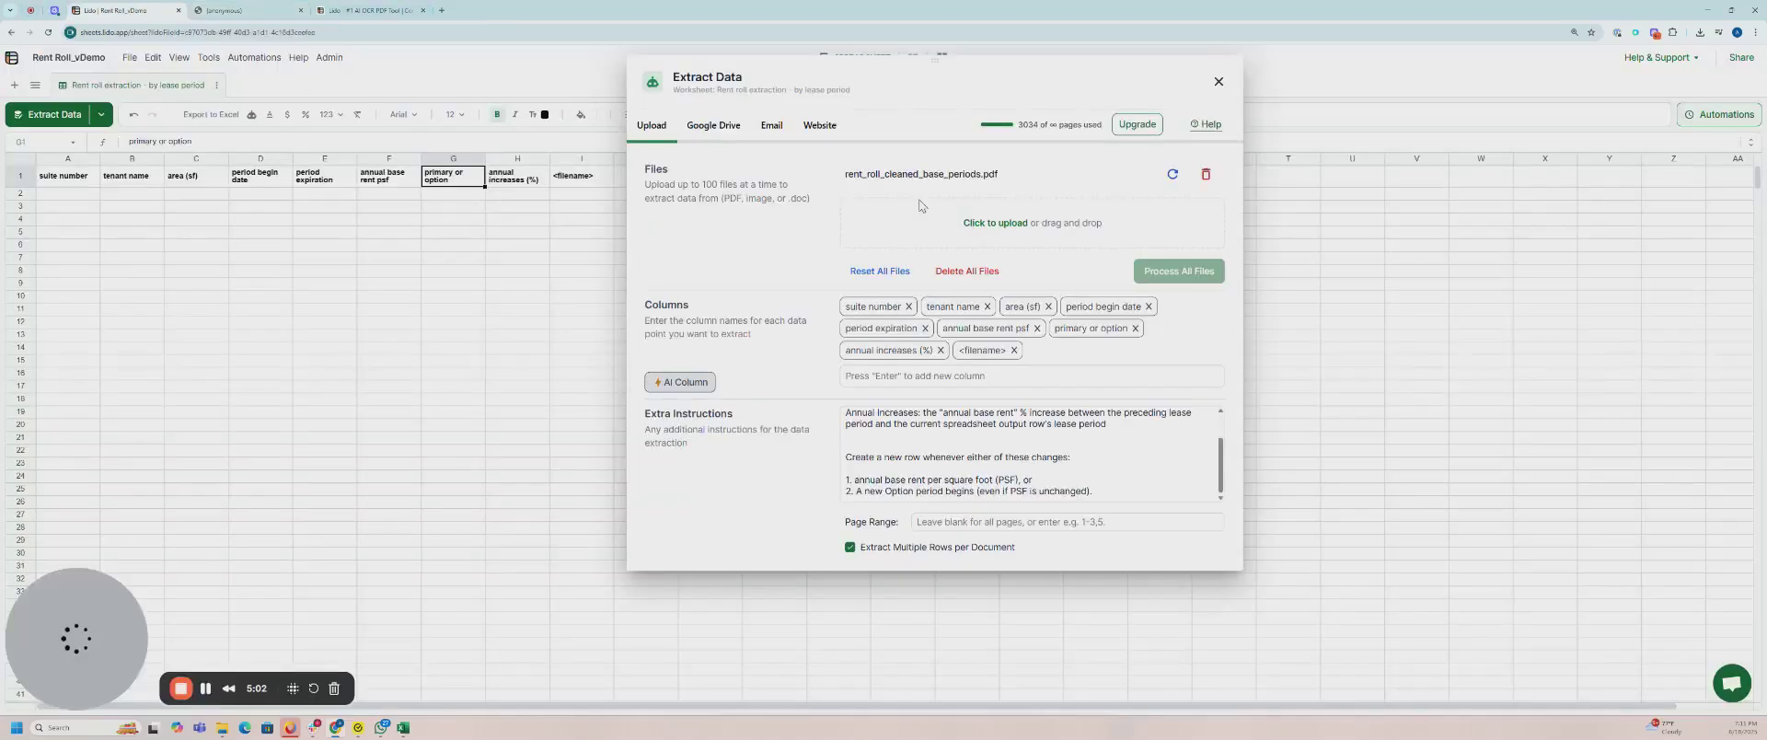
Replace the uploaded rent_roll_cleaned_base_periods.pdf with rent_roll_cleaned_base_vDemo.pdf
left_click(1205, 176)
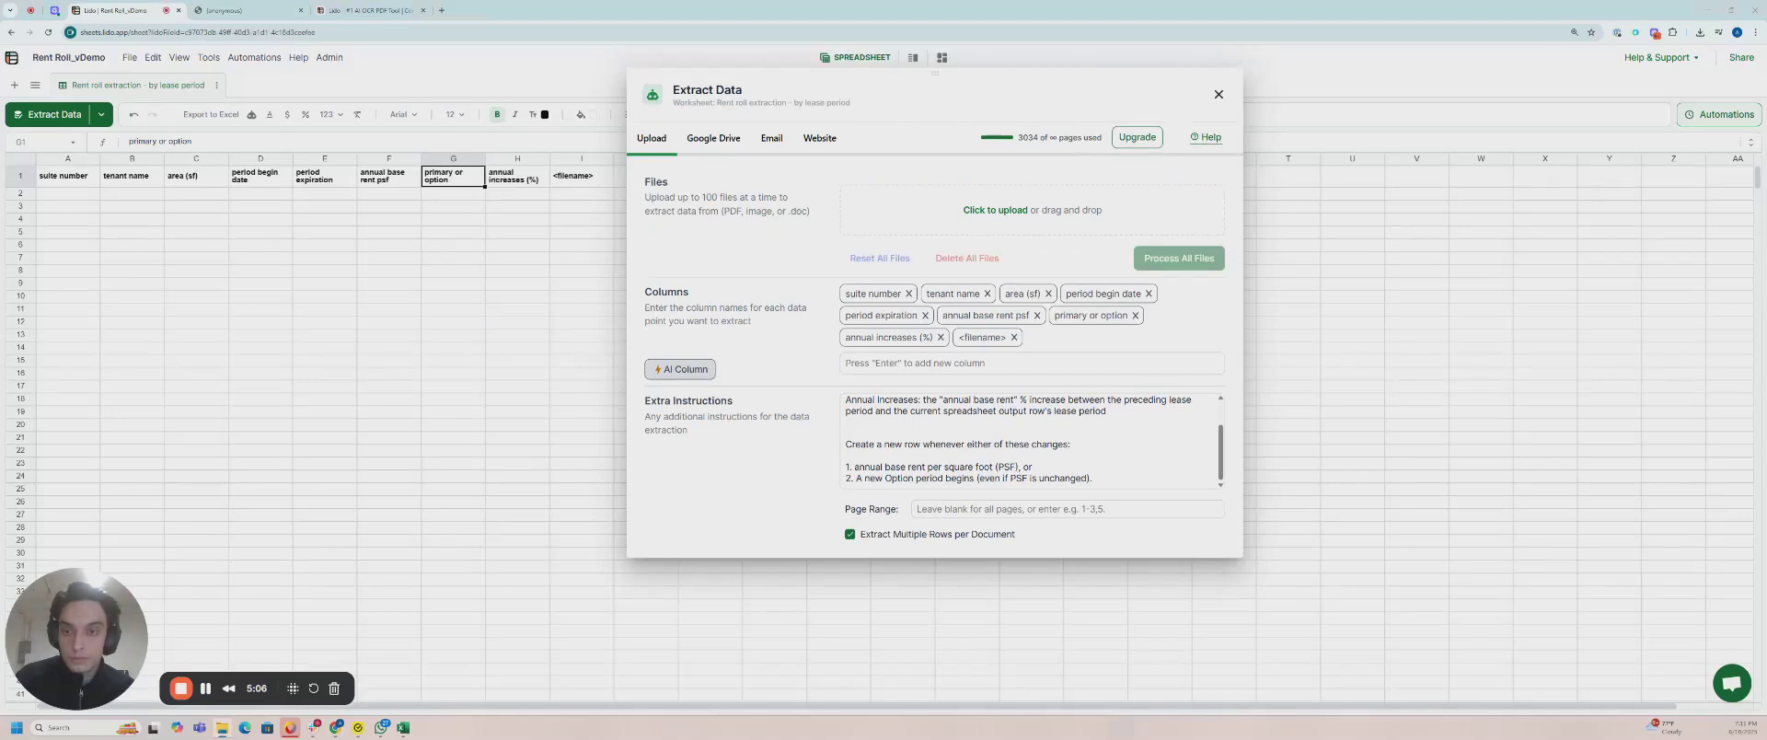
left_click_drag(0, 175, 918, 216)
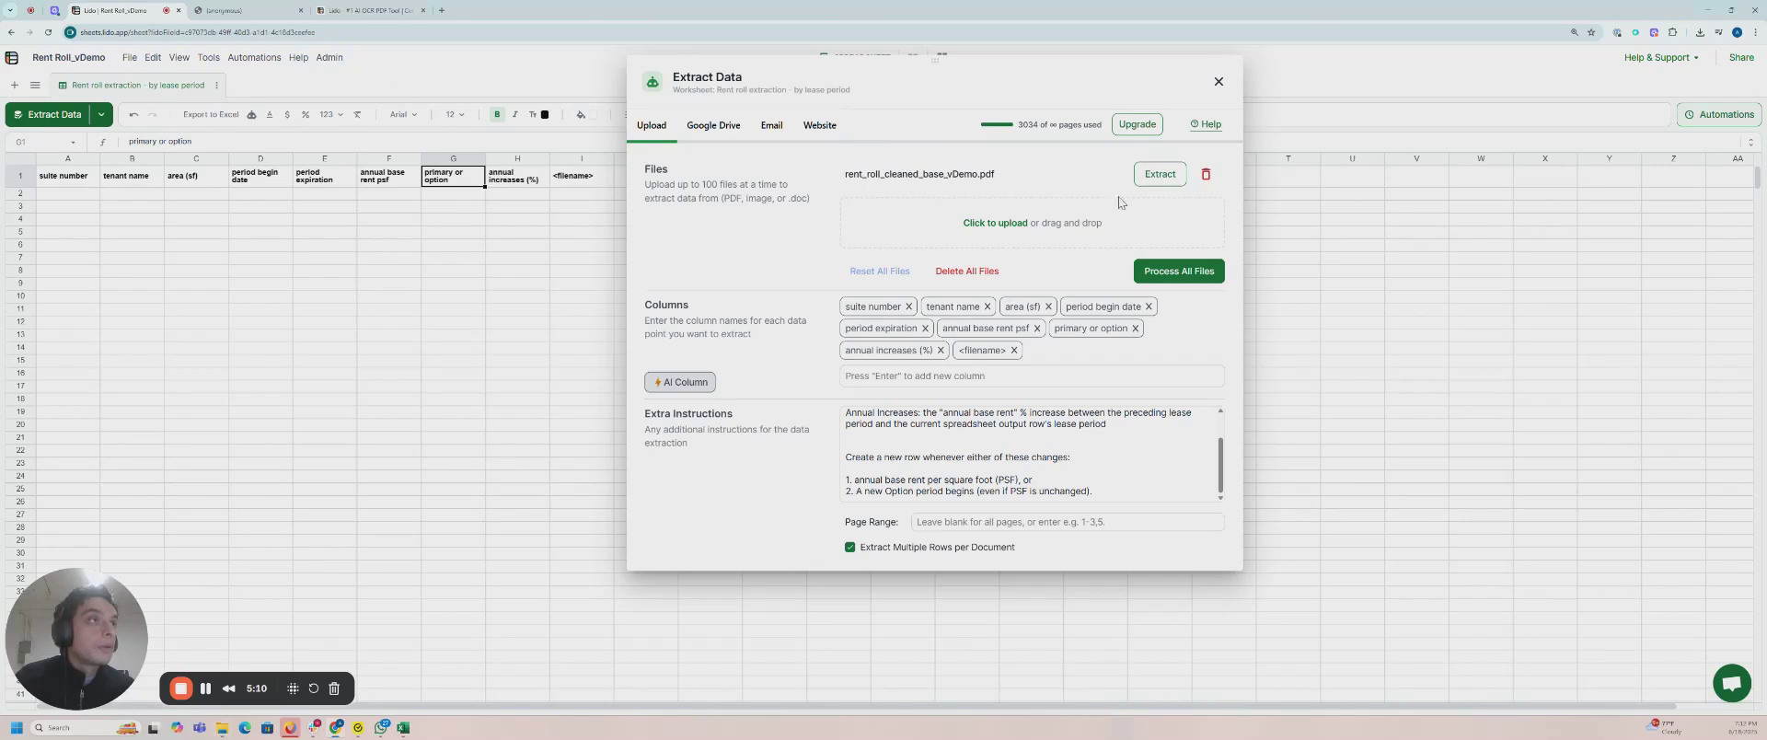
Extract the data from rent_roll_cleaned_base_vDemo.pdf and move the Extract Data dialog clear of the output columns
left_click(1150, 175)
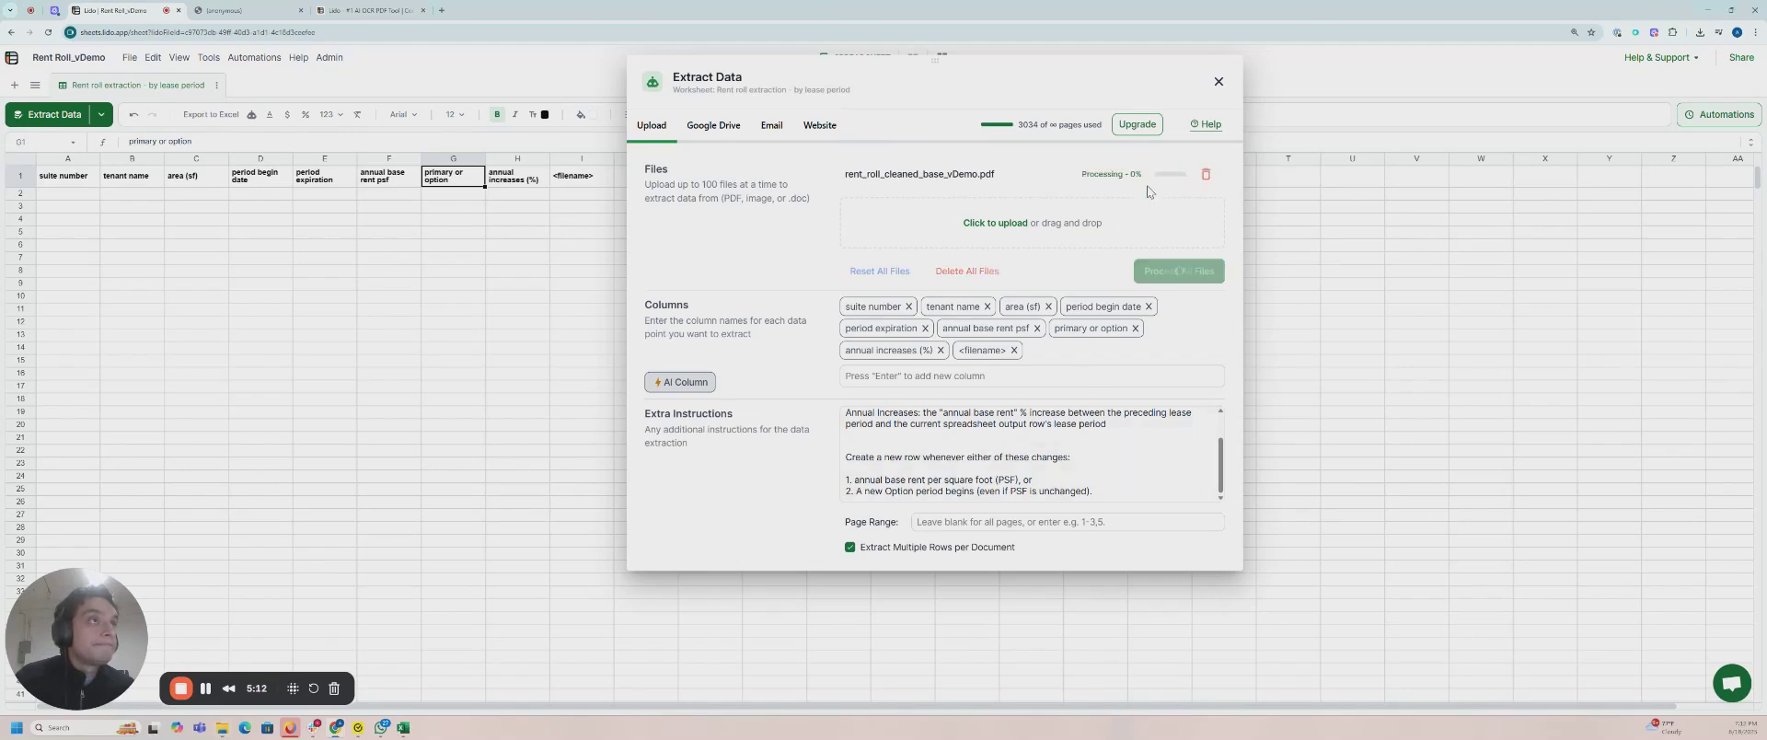
left_click_drag(911, 66, 963, 250)
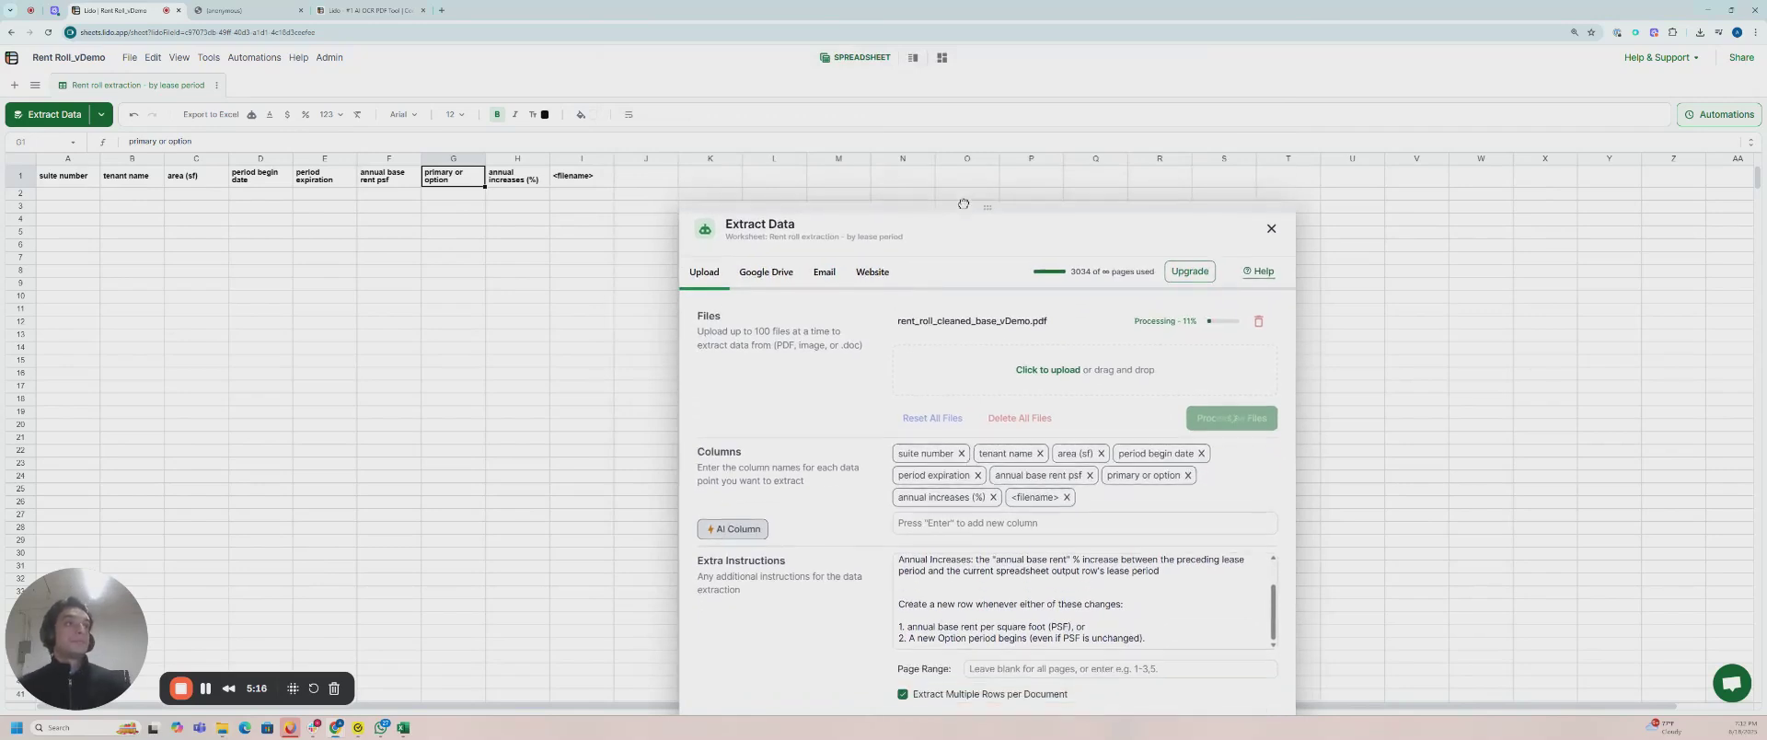
left_click_drag(897, 199, 1144, 261)
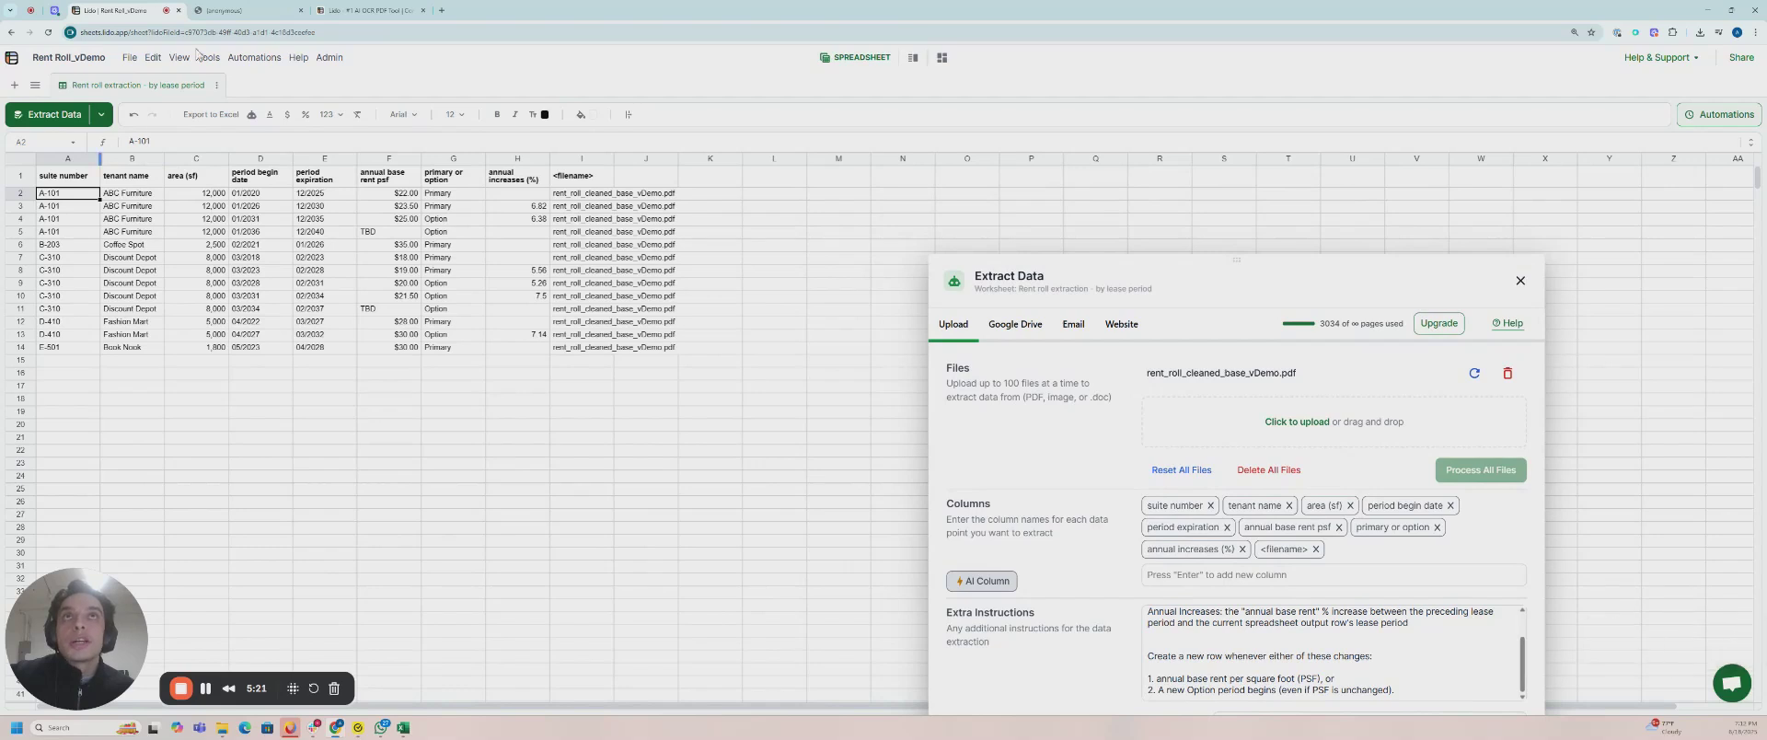
Compare ABC Furniture's tenant entry and lease periods in the PDF with its extracted worksheet rows
left_click(254, 8)
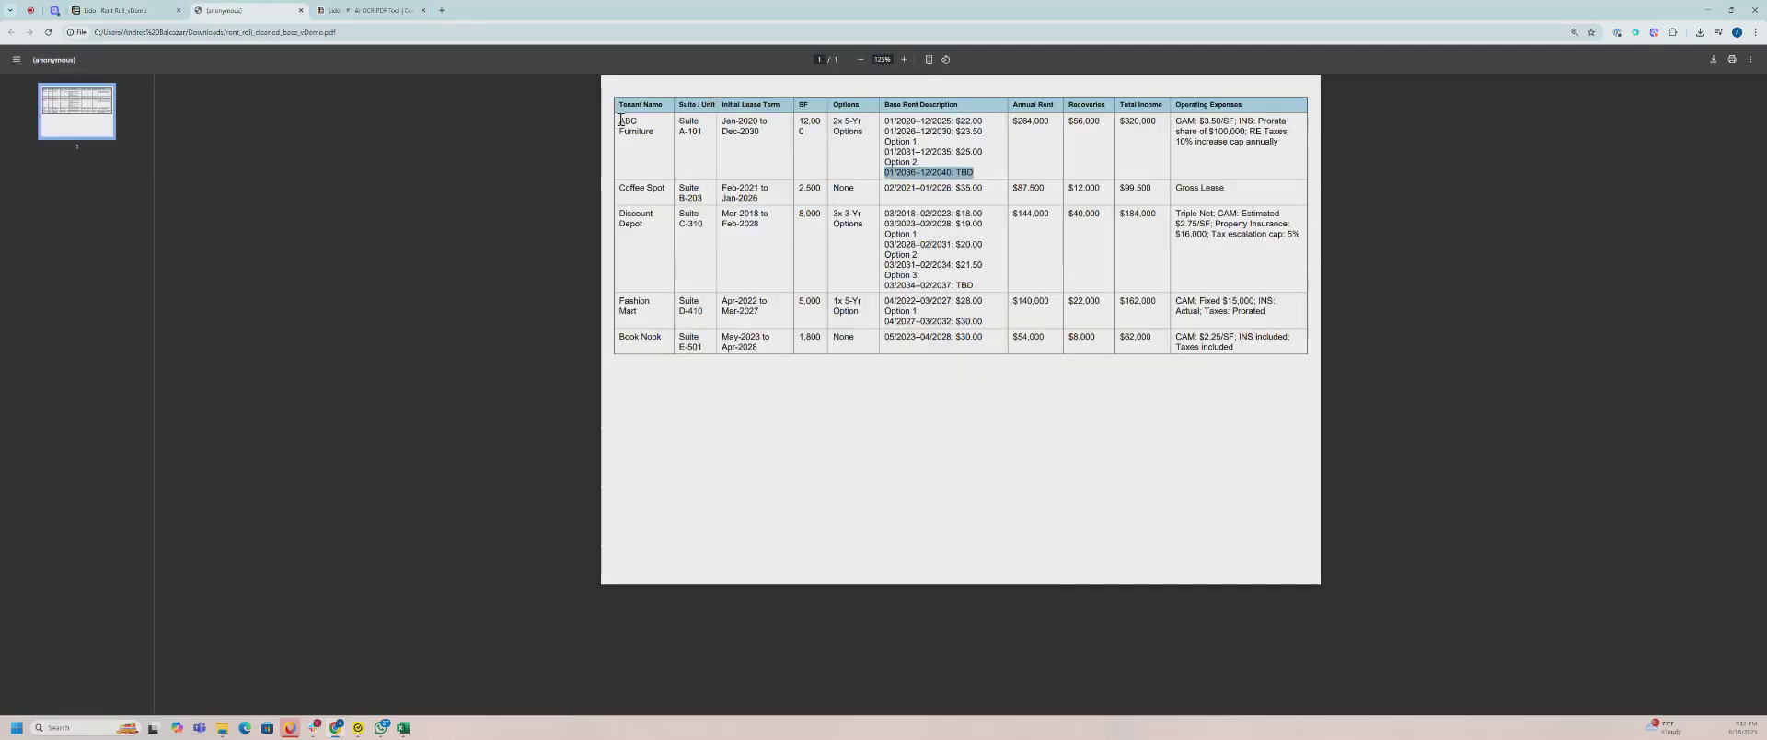
left_click_drag(620, 120, 653, 132)
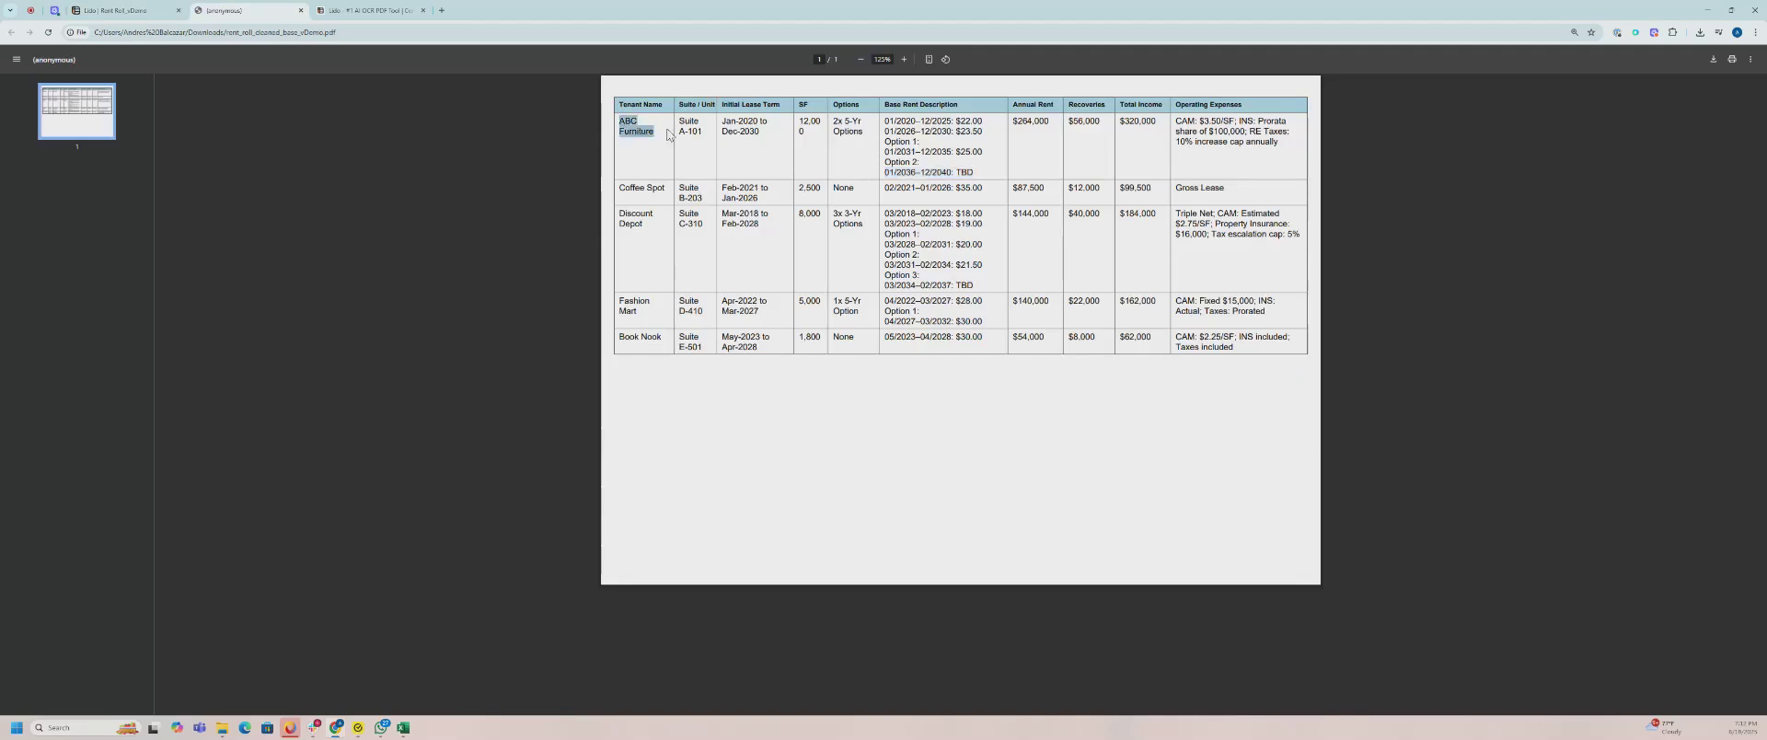
left_click(134, 7)
left_click(247, 10)
left_click(923, 127)
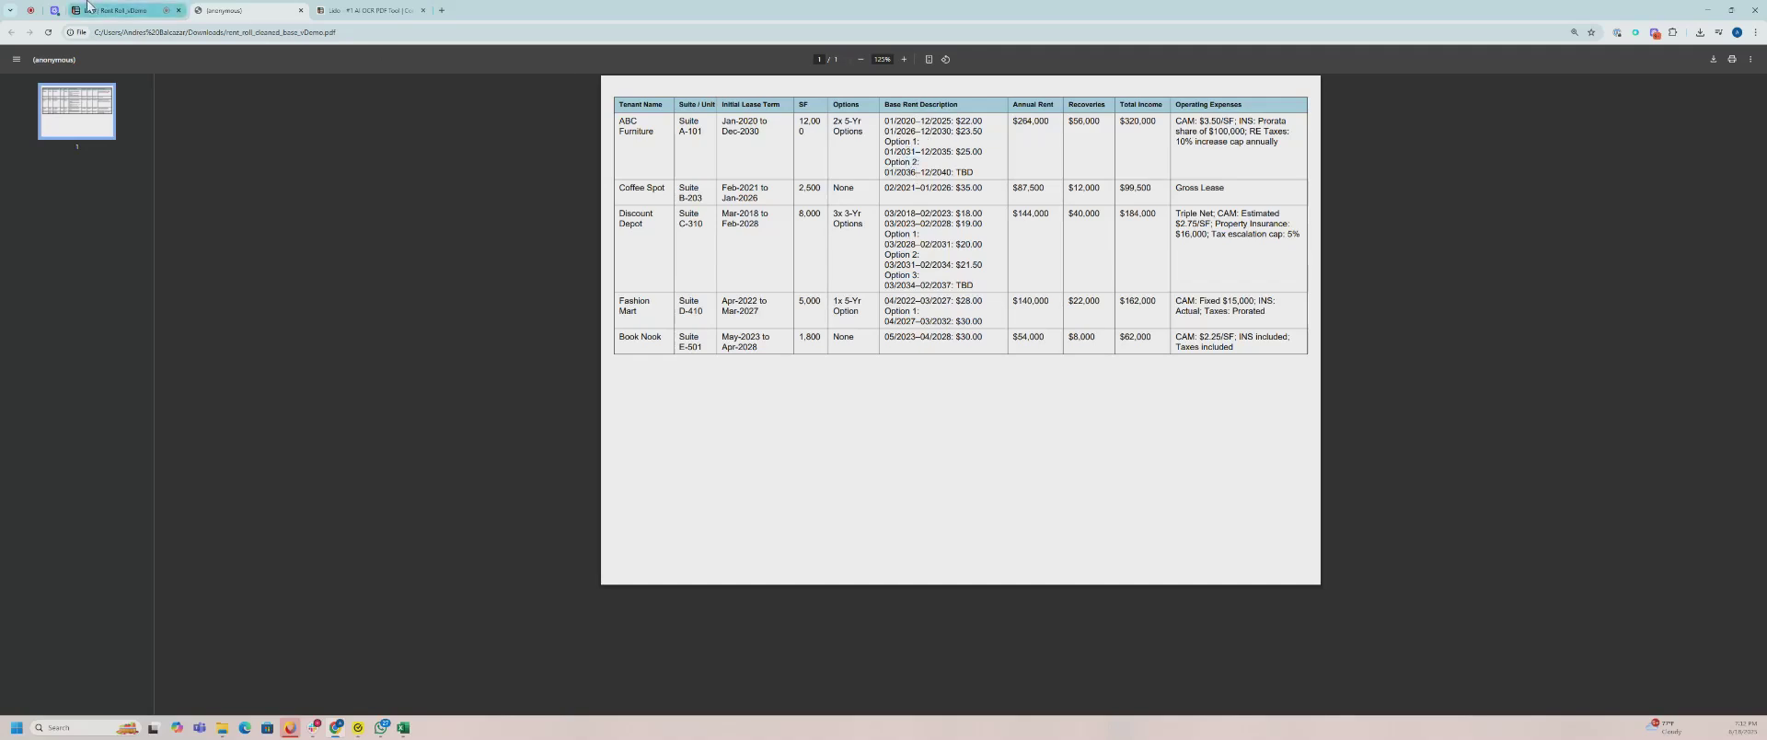
left_click(119, 10)
left_click(76, 232)
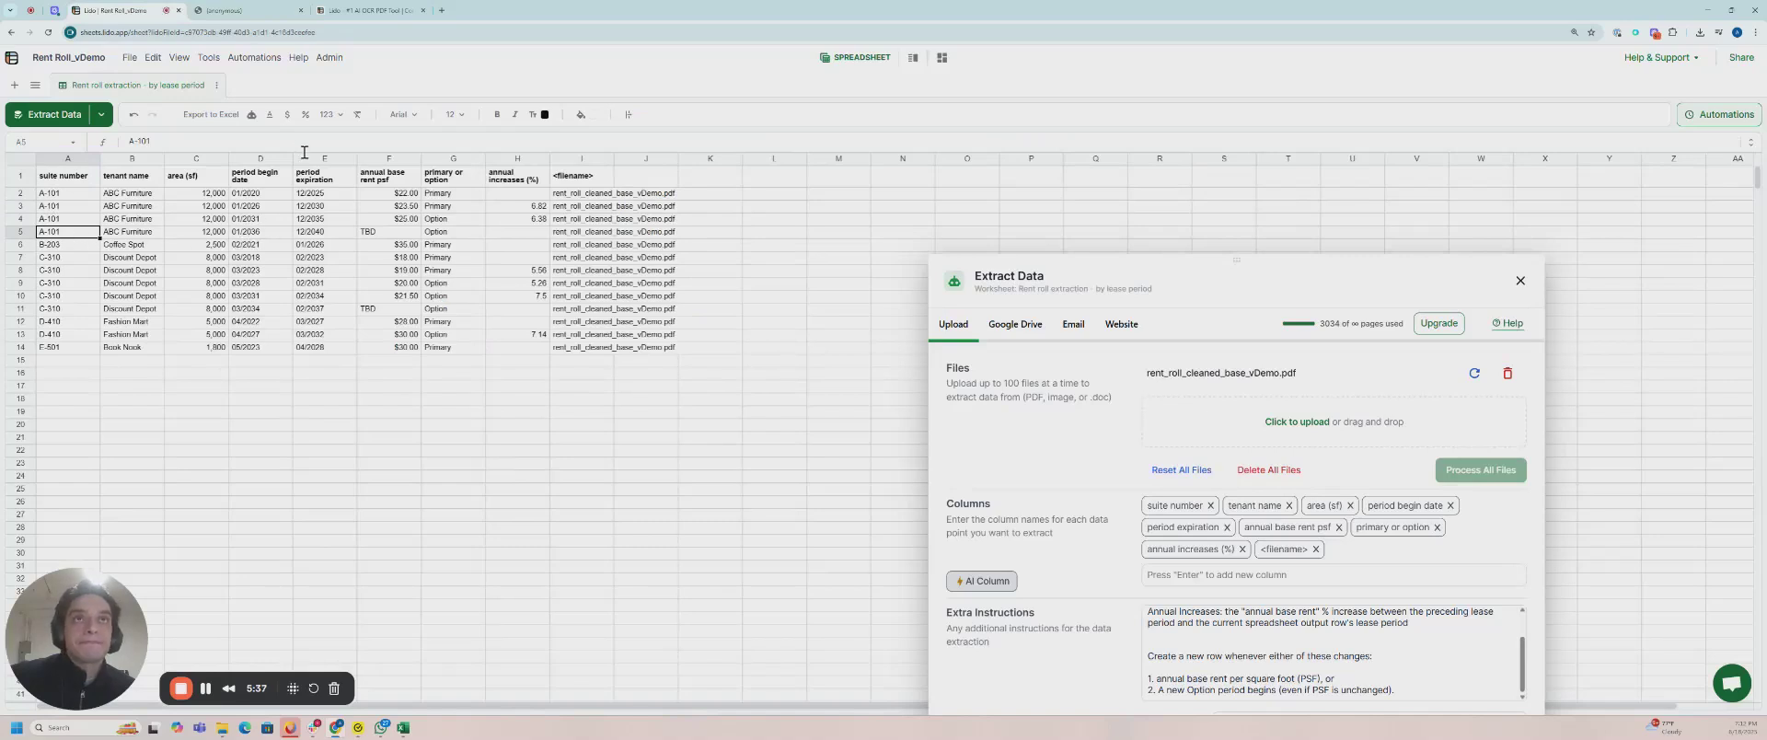
Compare ABC Furniture's extracted annual base rent psf for each period with the Base Rent Description in the PDF
left_click(388, 196)
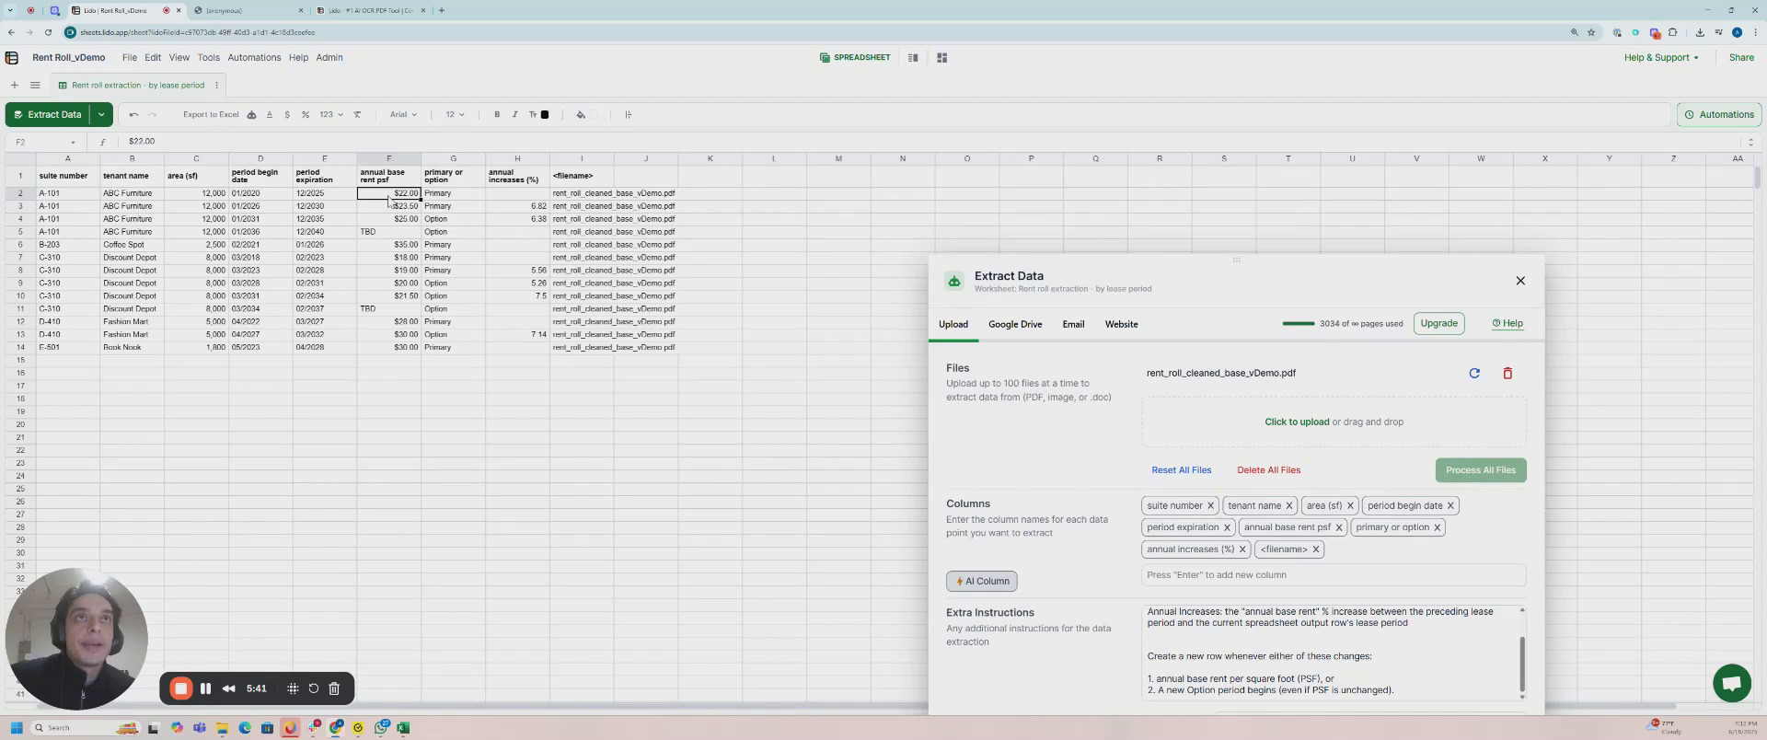
left_click(246, 10)
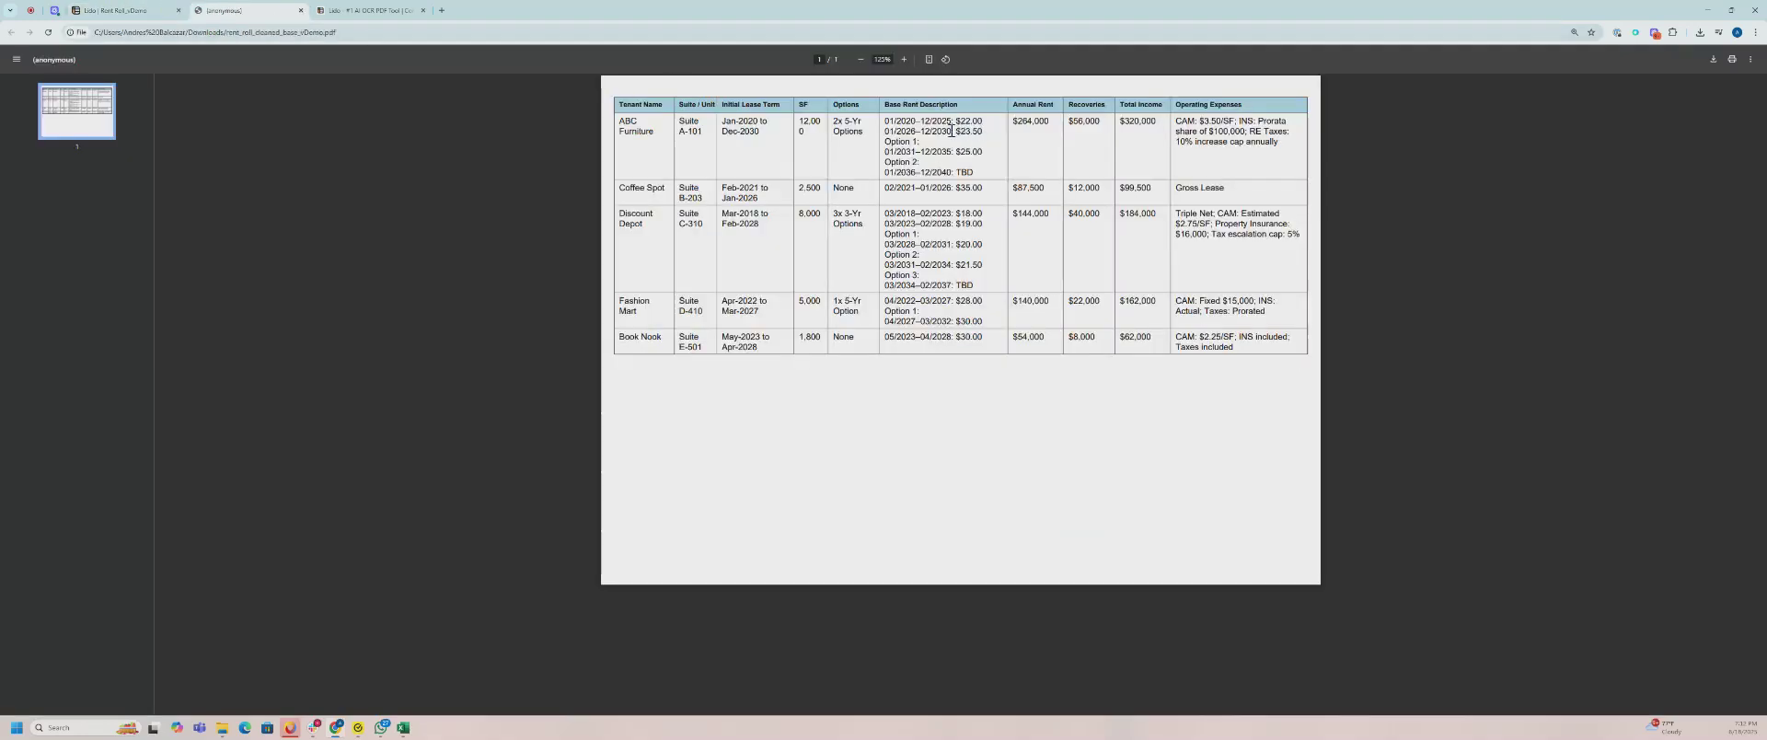
left_click(115, 10)
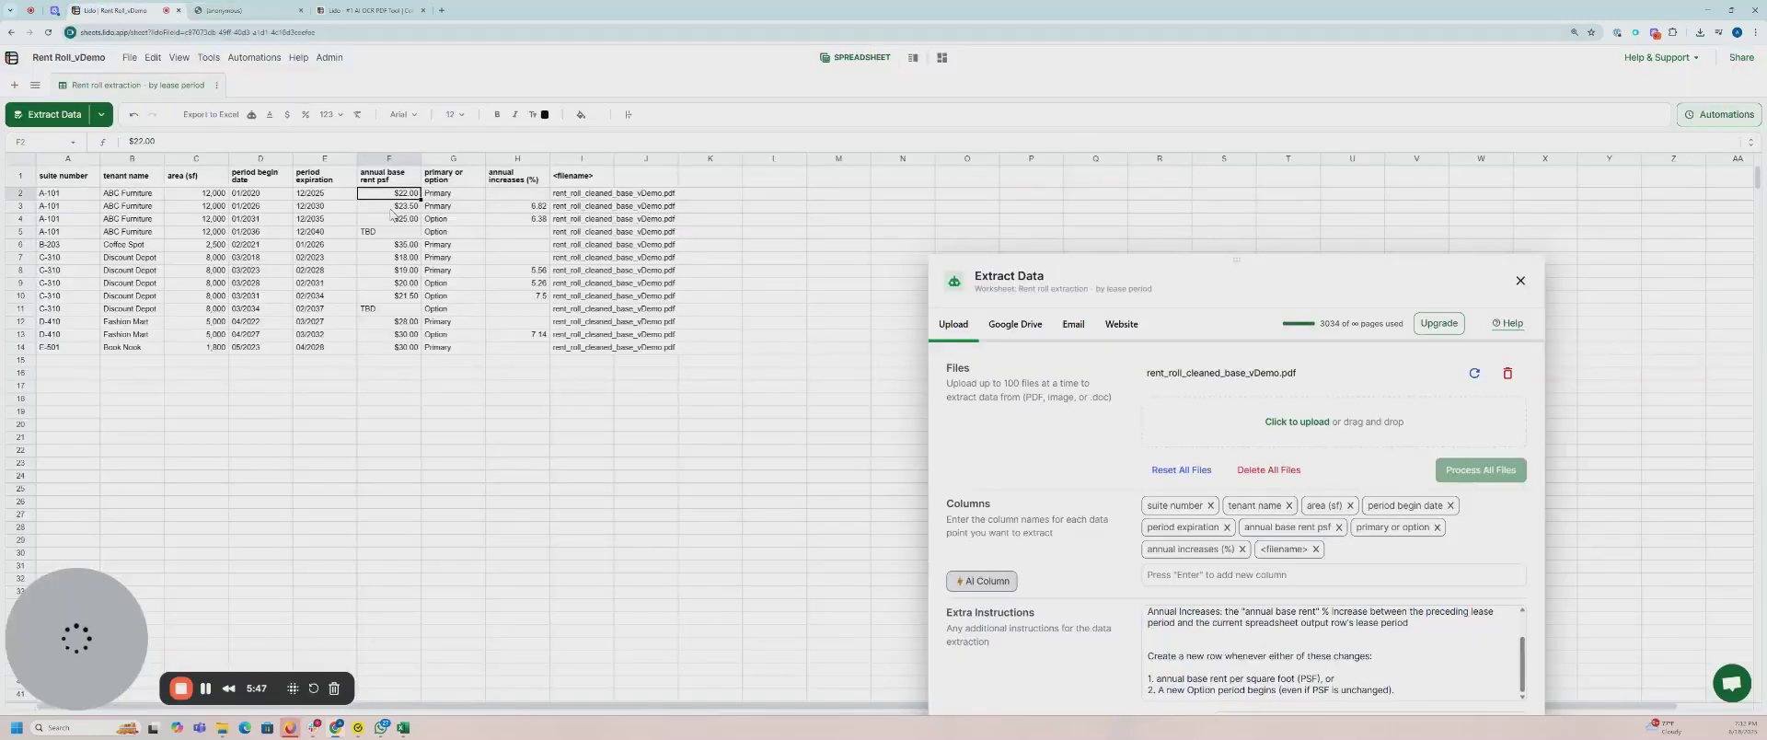
left_click(247, 11)
left_click_drag(987, 152, 952, 151)
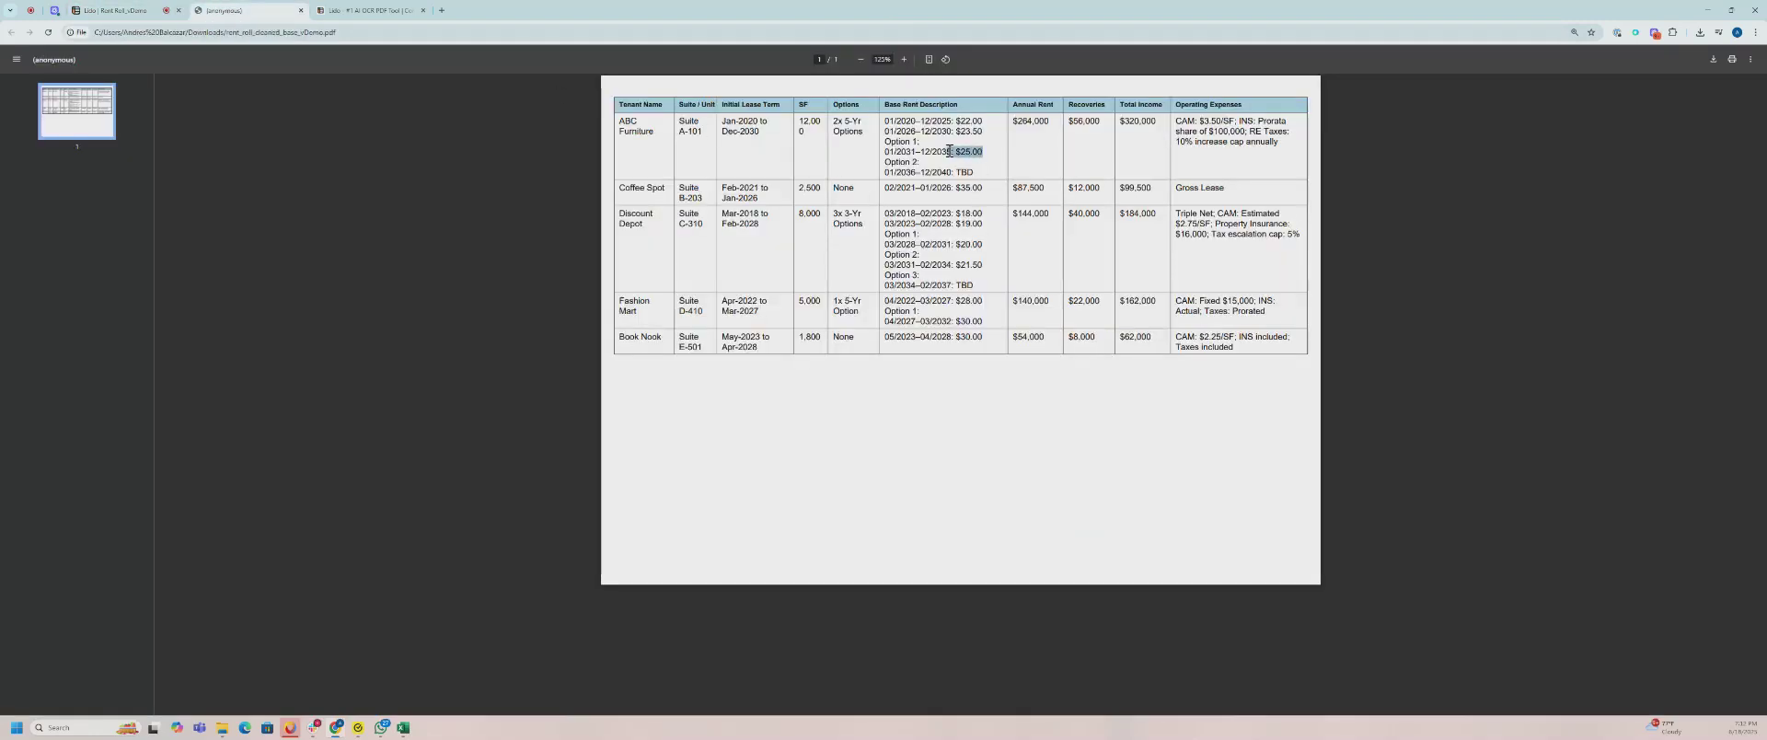
left_click(115, 10)
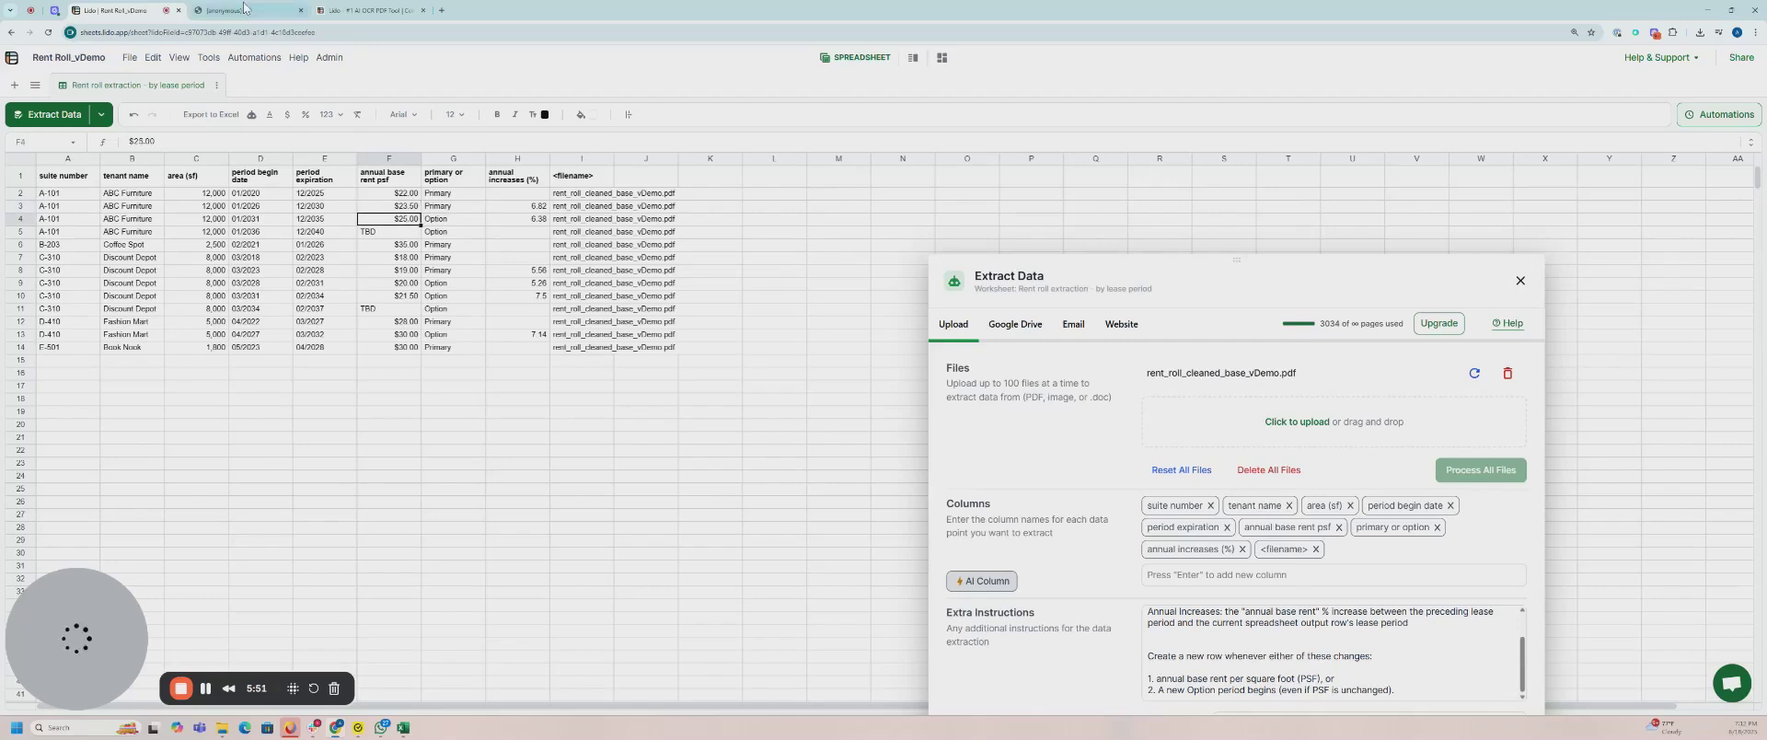
left_click(246, 10)
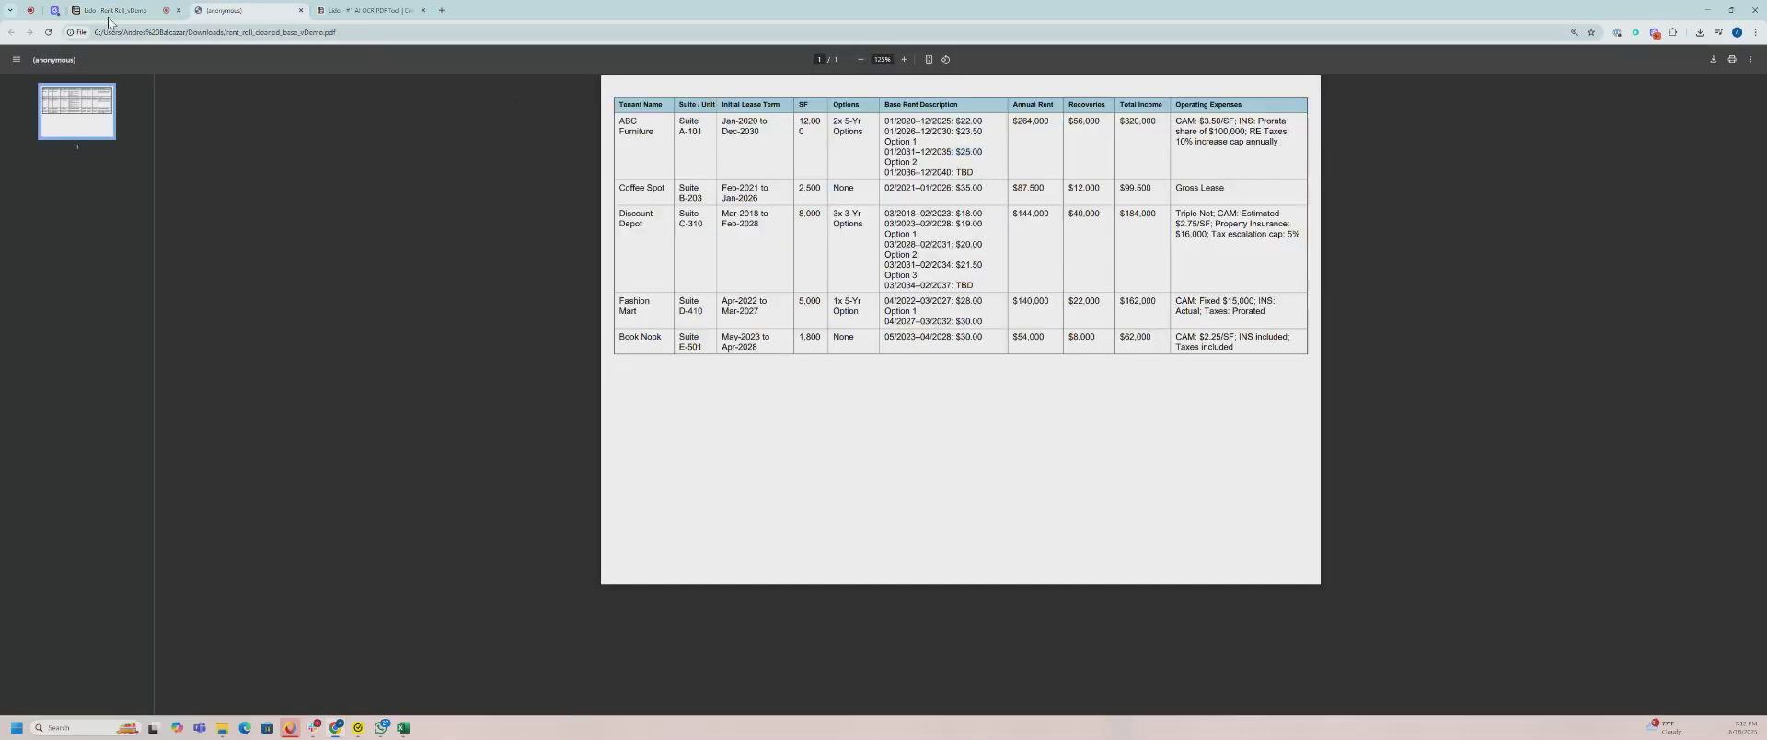
left_click(115, 10)
left_click(390, 233)
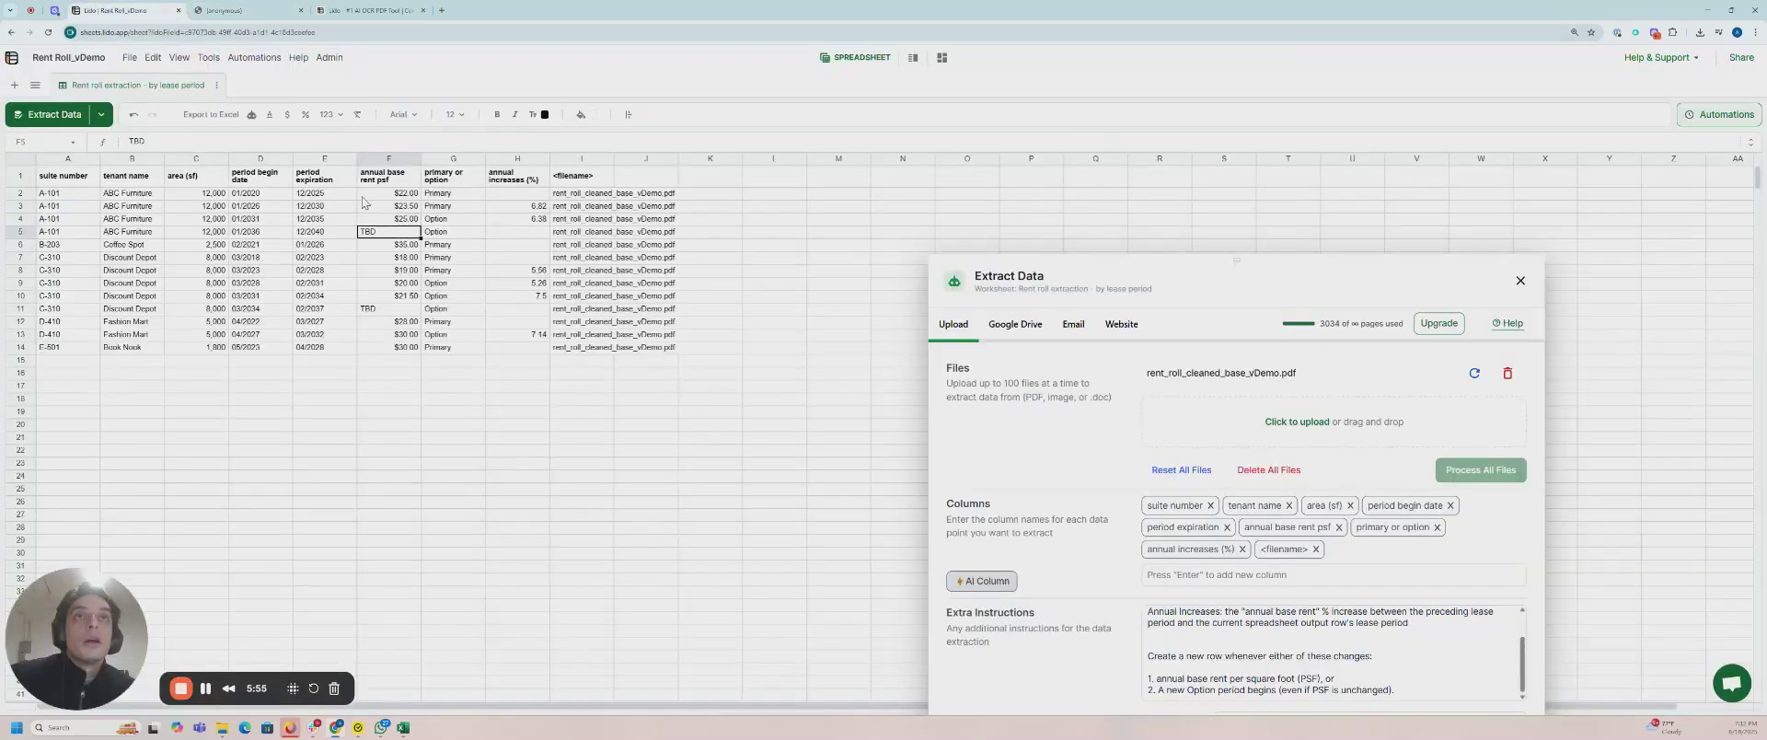
Compare ABC Furniture's primary-period begin and expiration dates in the worksheet with the Base Rent Description in the PDF
left_click(261, 194)
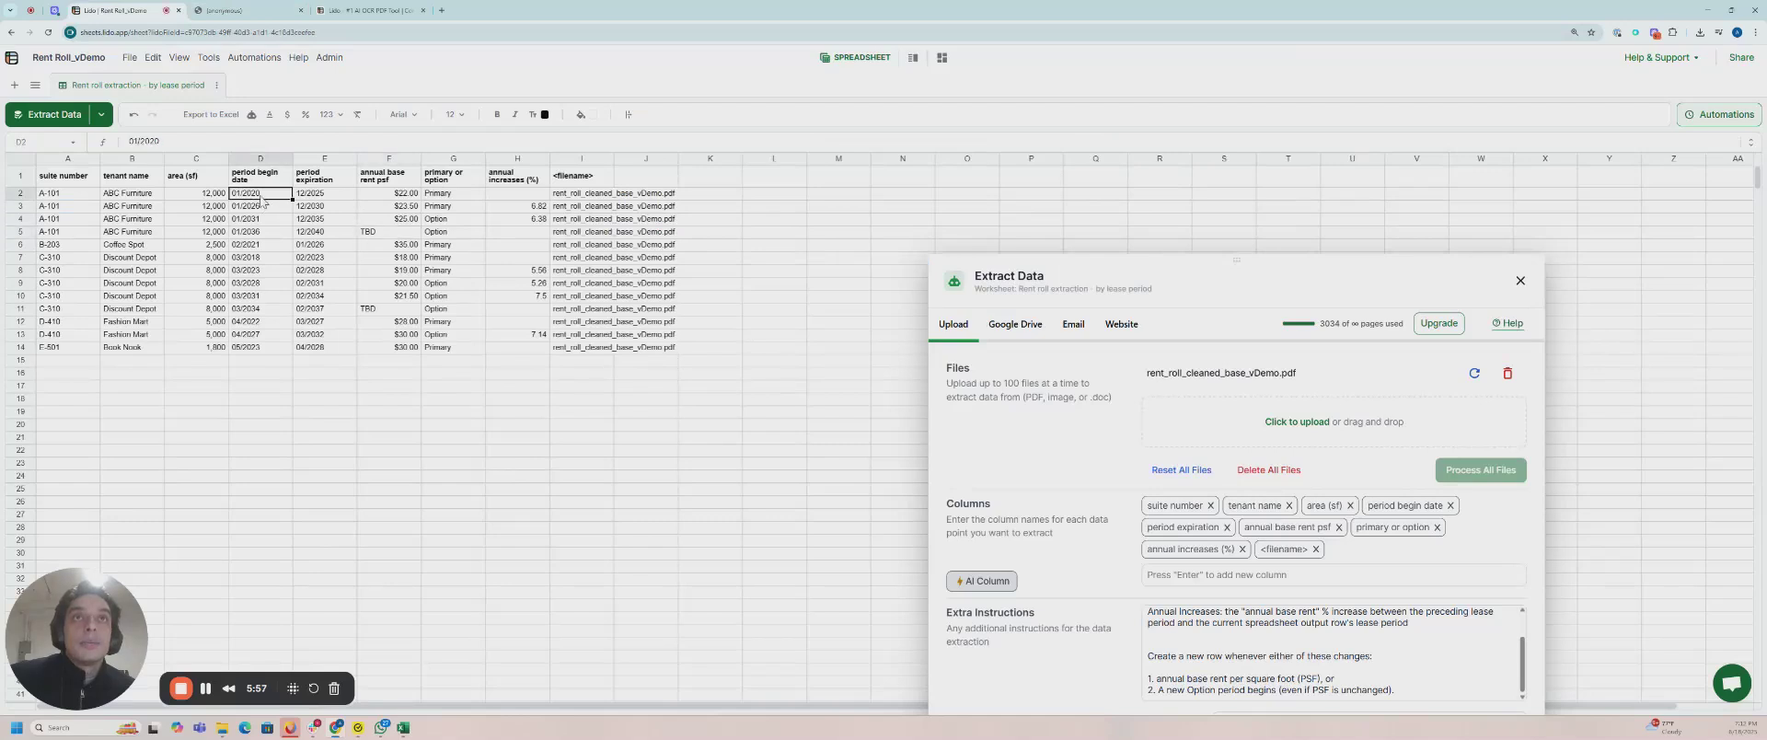
left_click(267, 10)
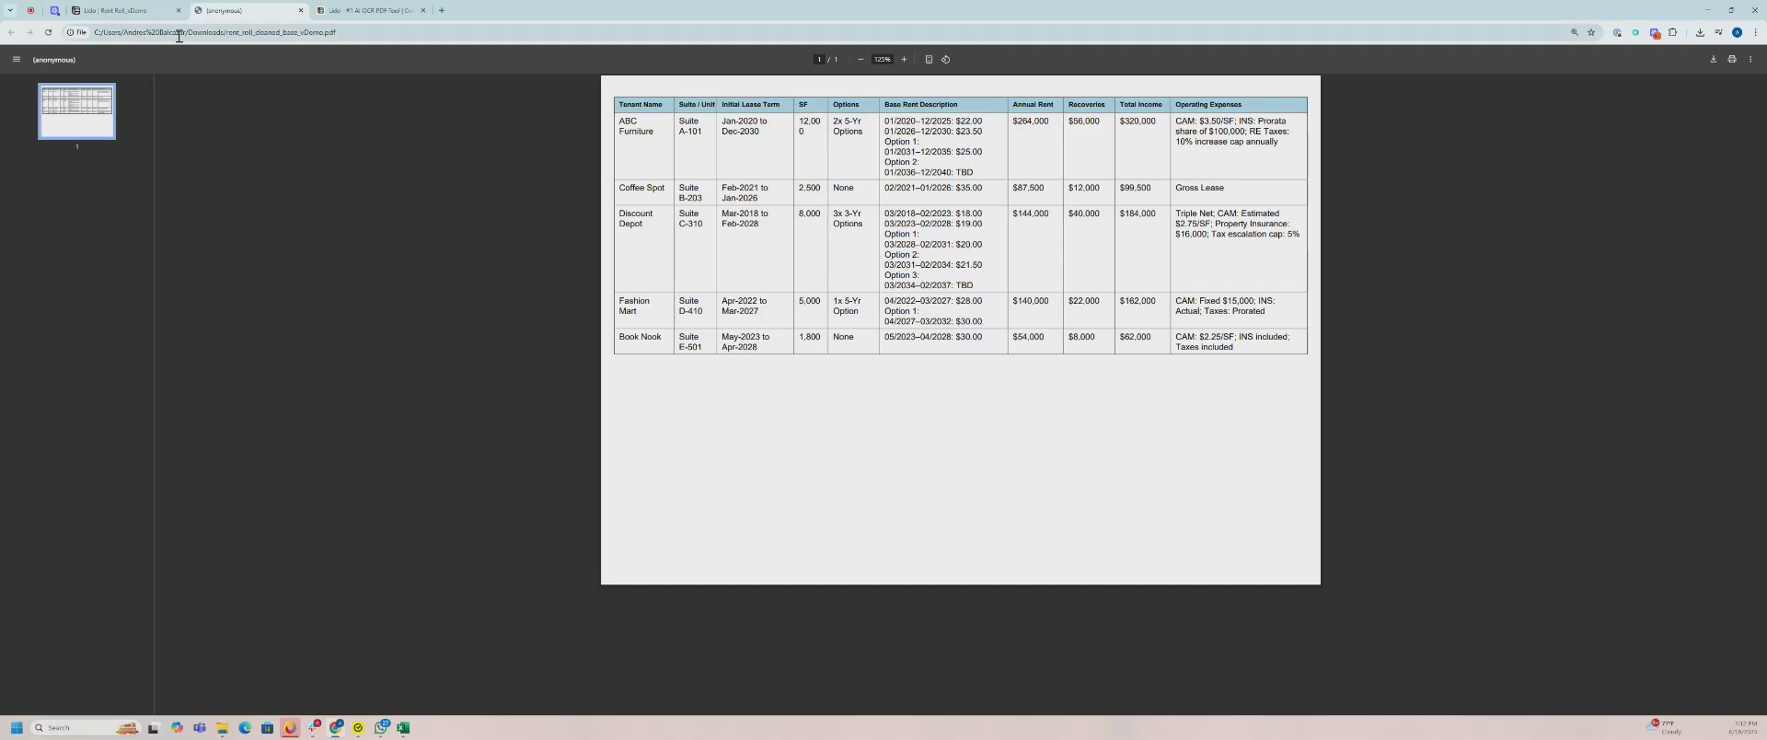
left_click(122, 9)
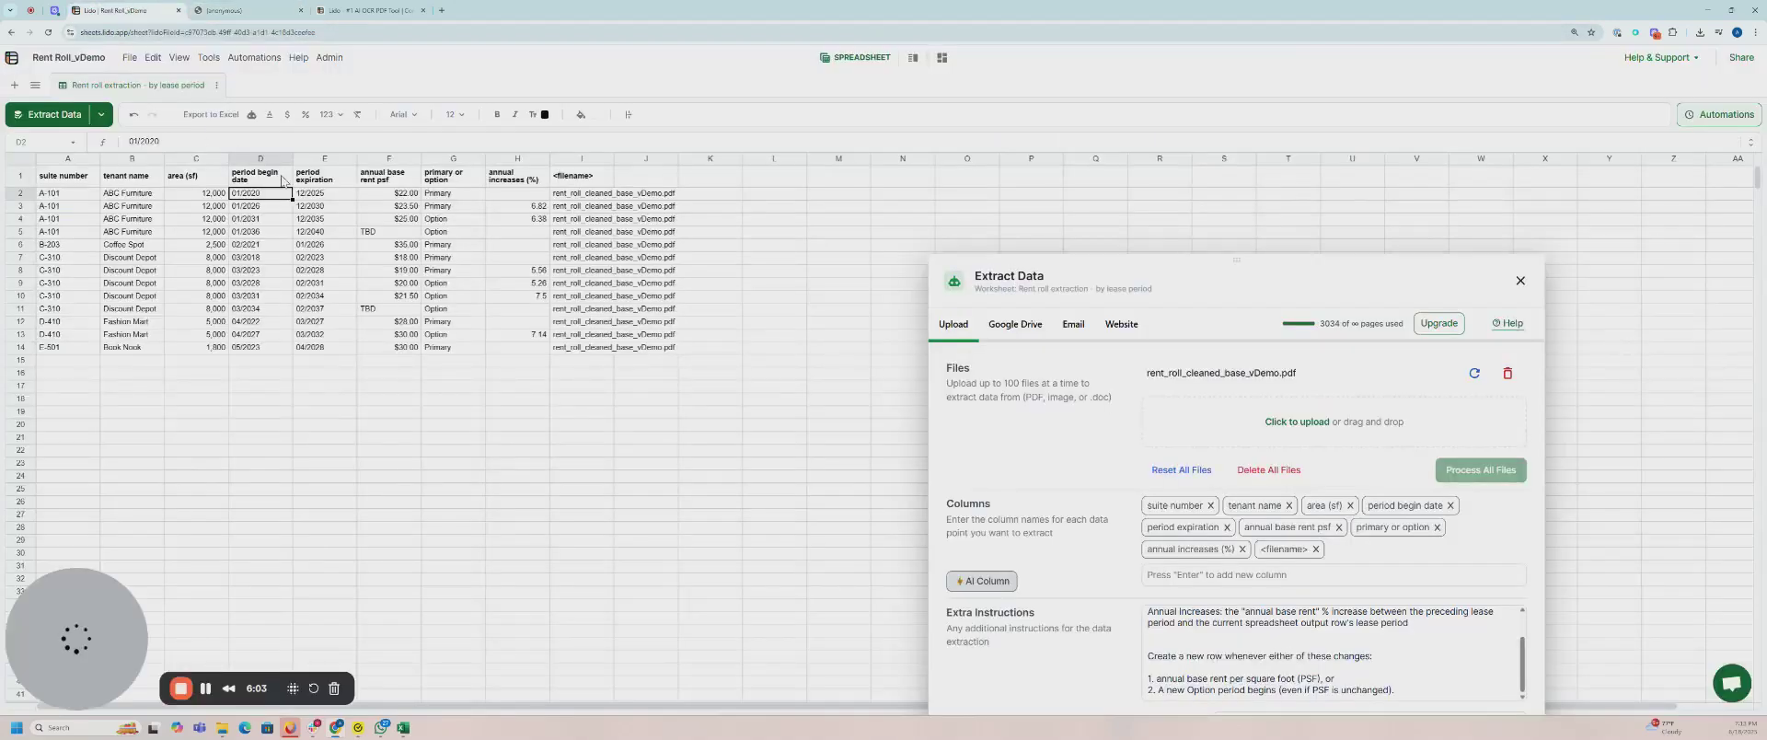
left_click(319, 195)
key("Down")
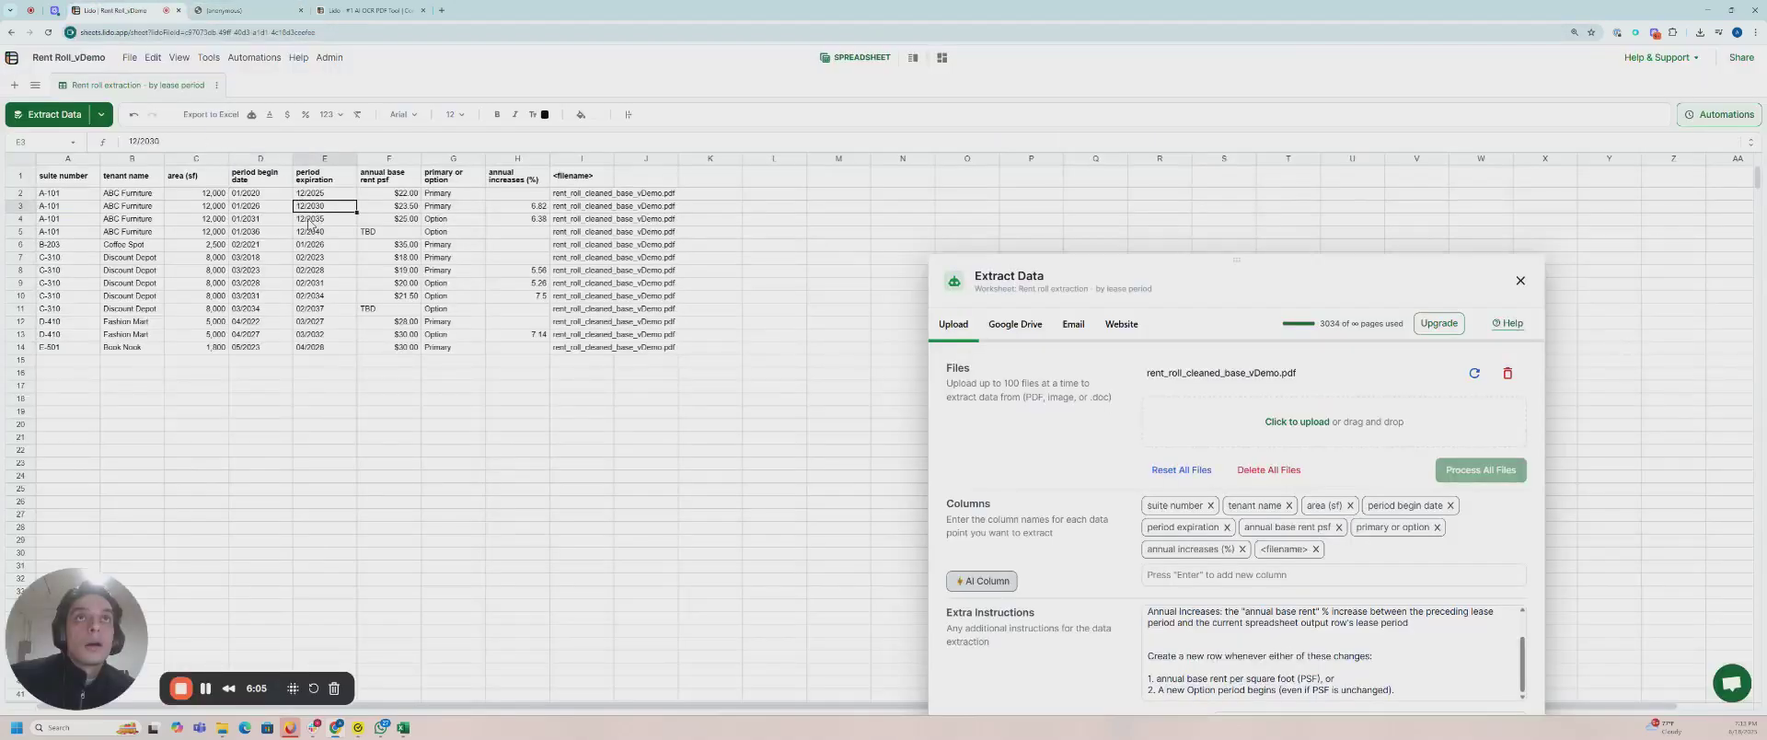
left_click(231, 9)
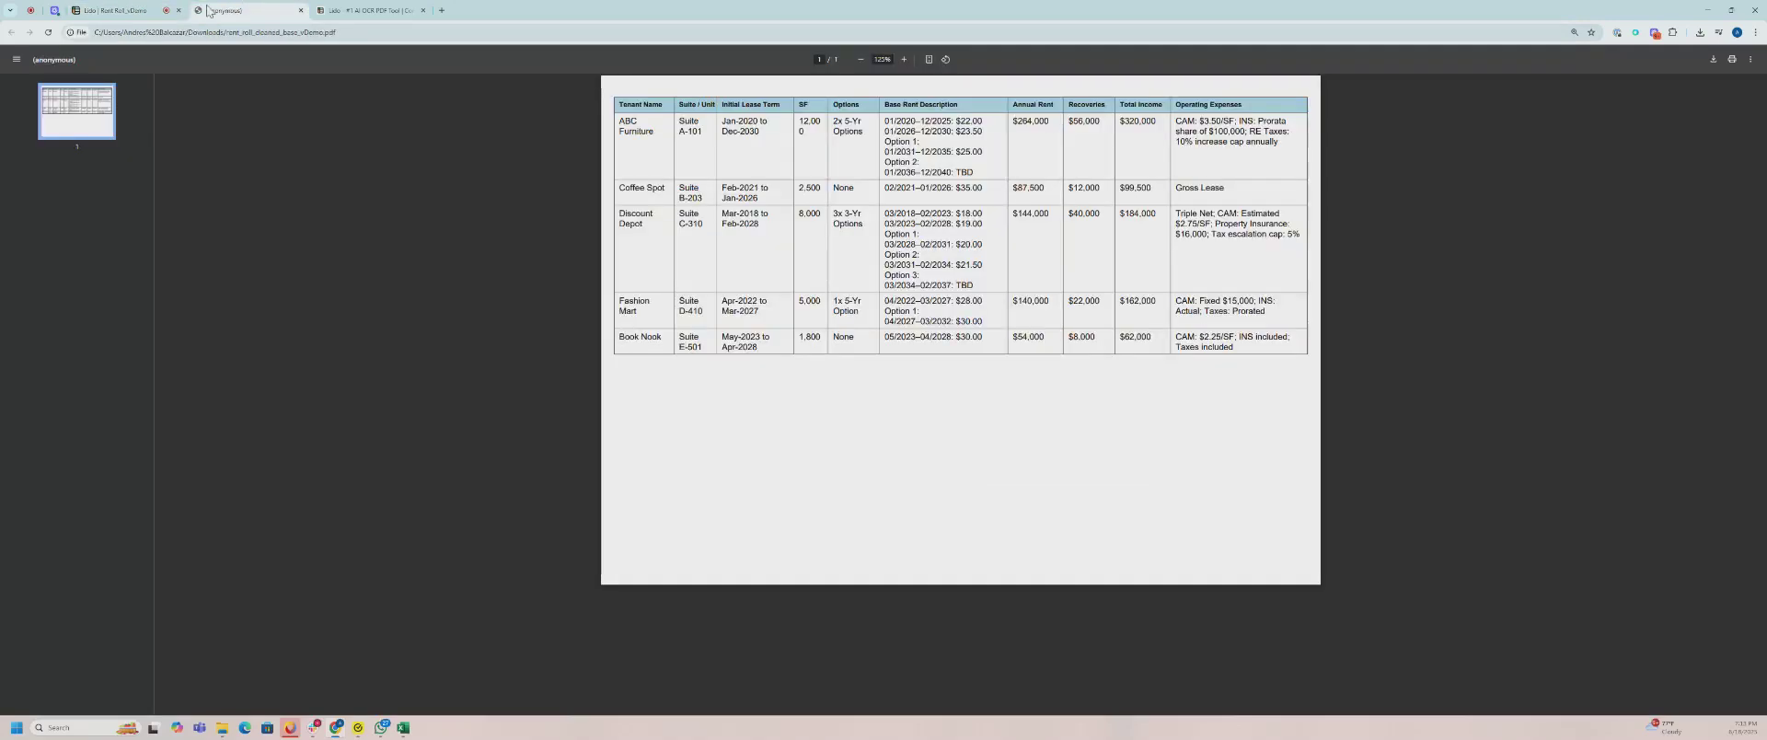
left_click(115, 9)
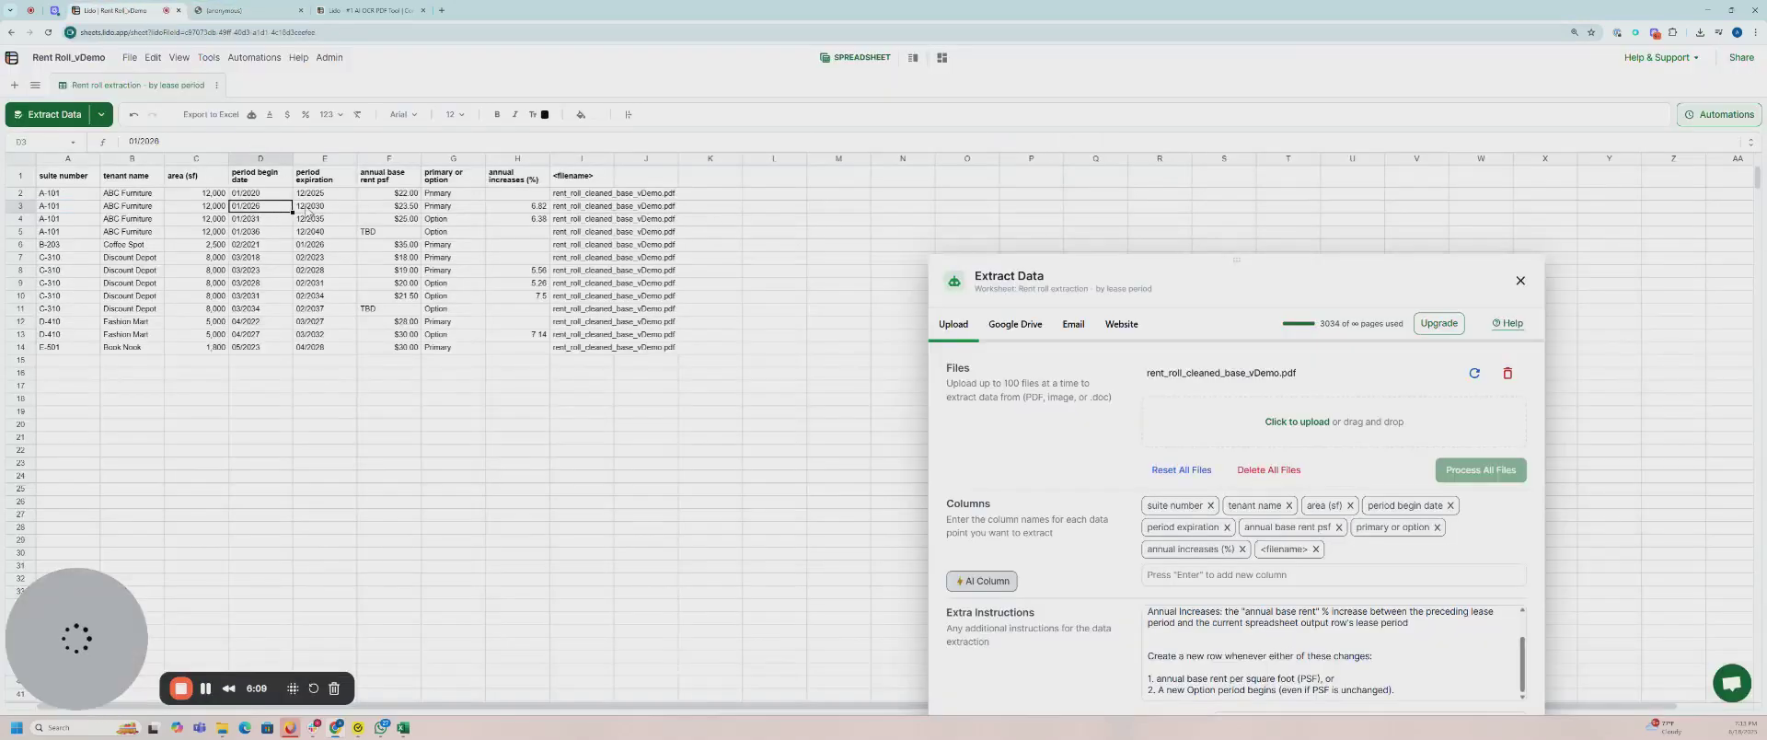
Compare ABC Furniture's option-period begin and expiration dates in the worksheet with the Option 1 and Option 2 dates in the PDF
left_click(209, 9)
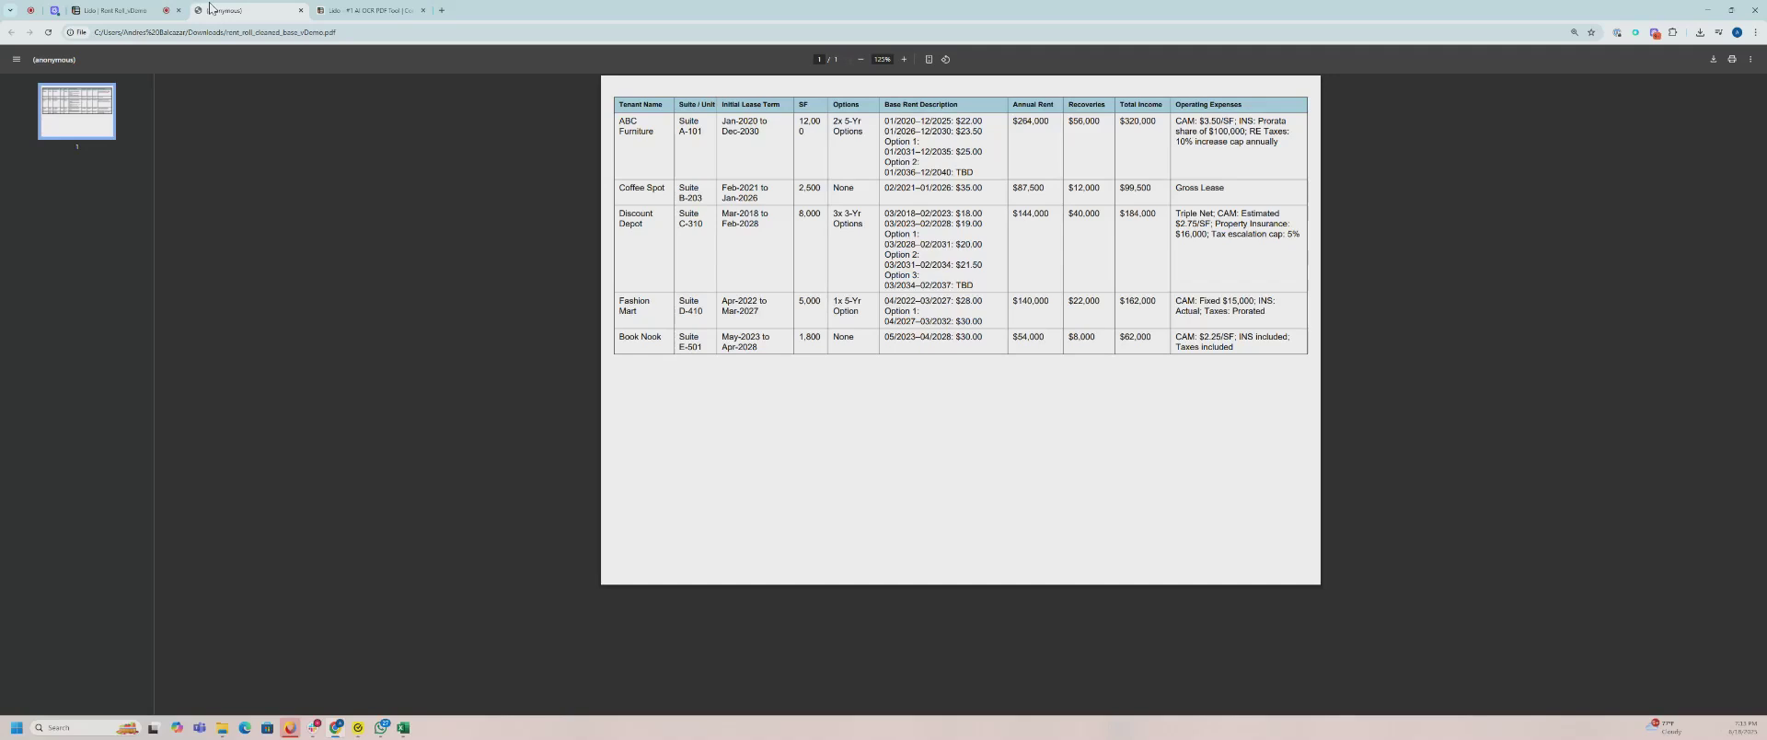
left_click(116, 14)
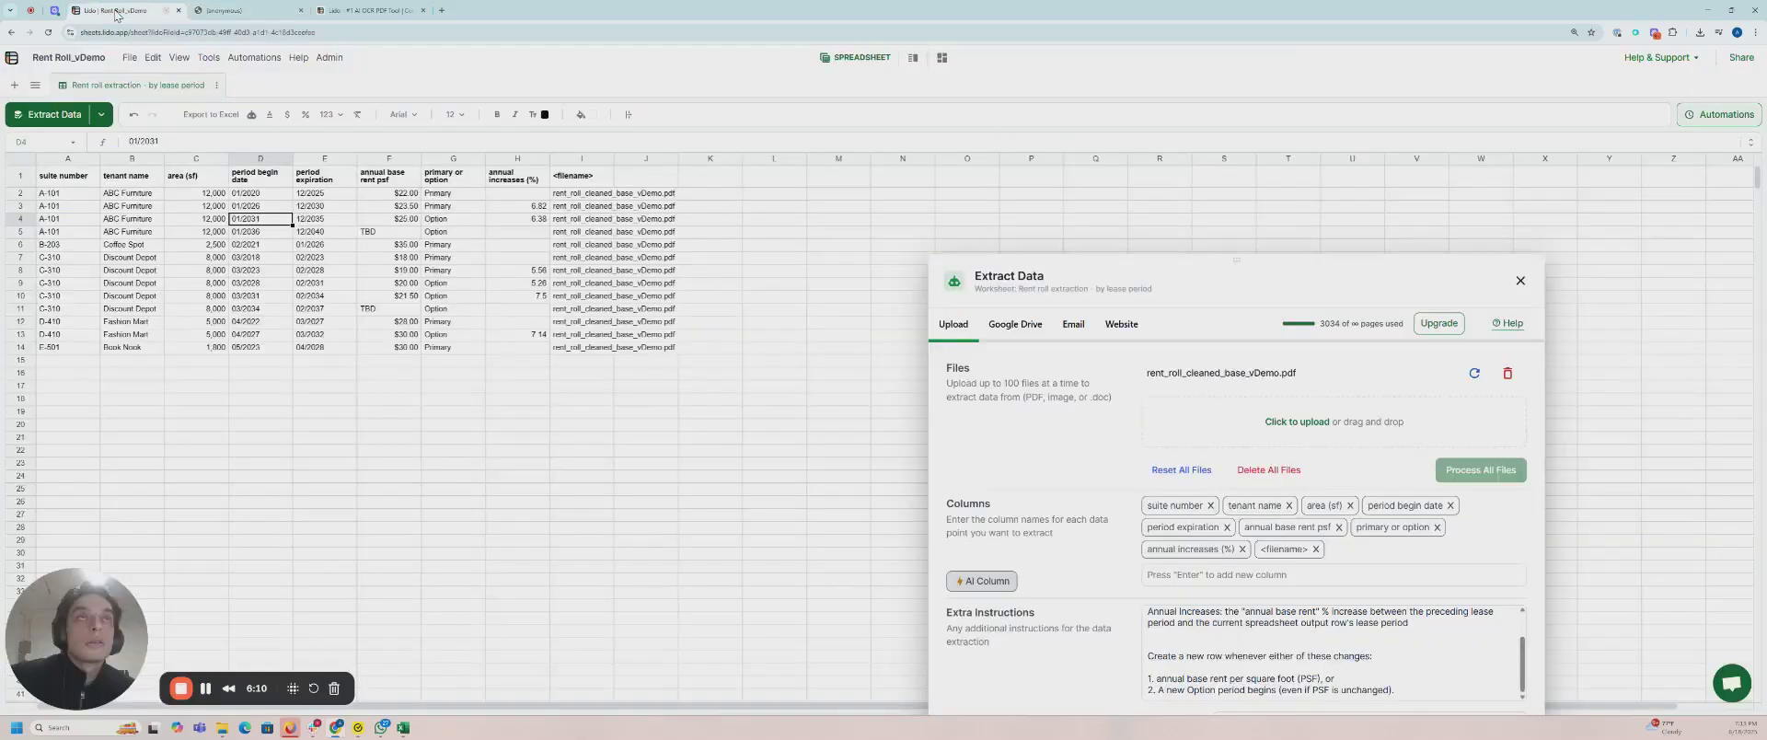
left_click(315, 220)
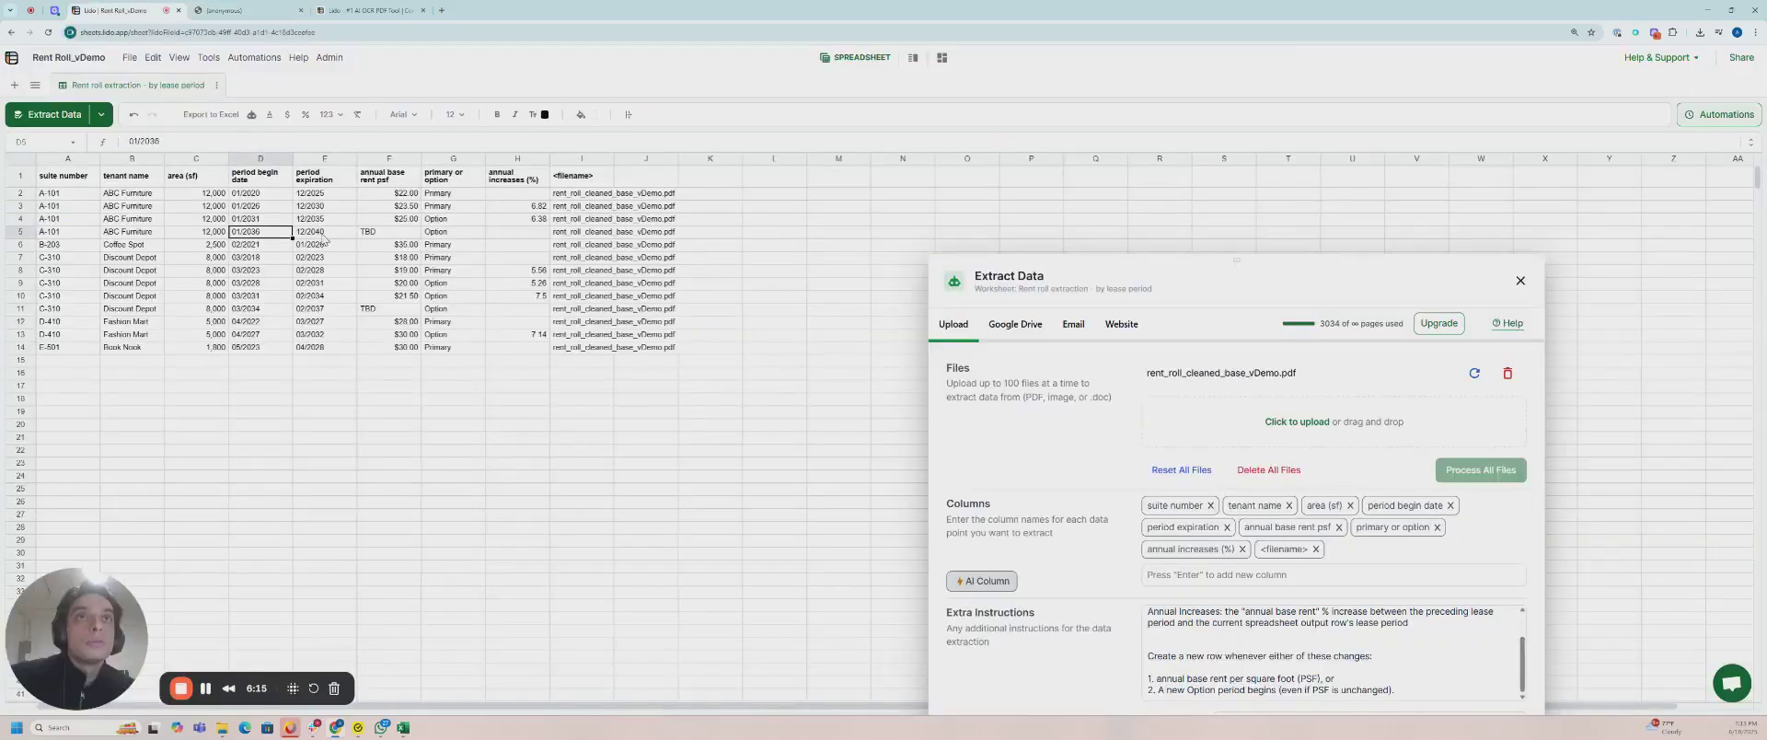
left_click(252, 16)
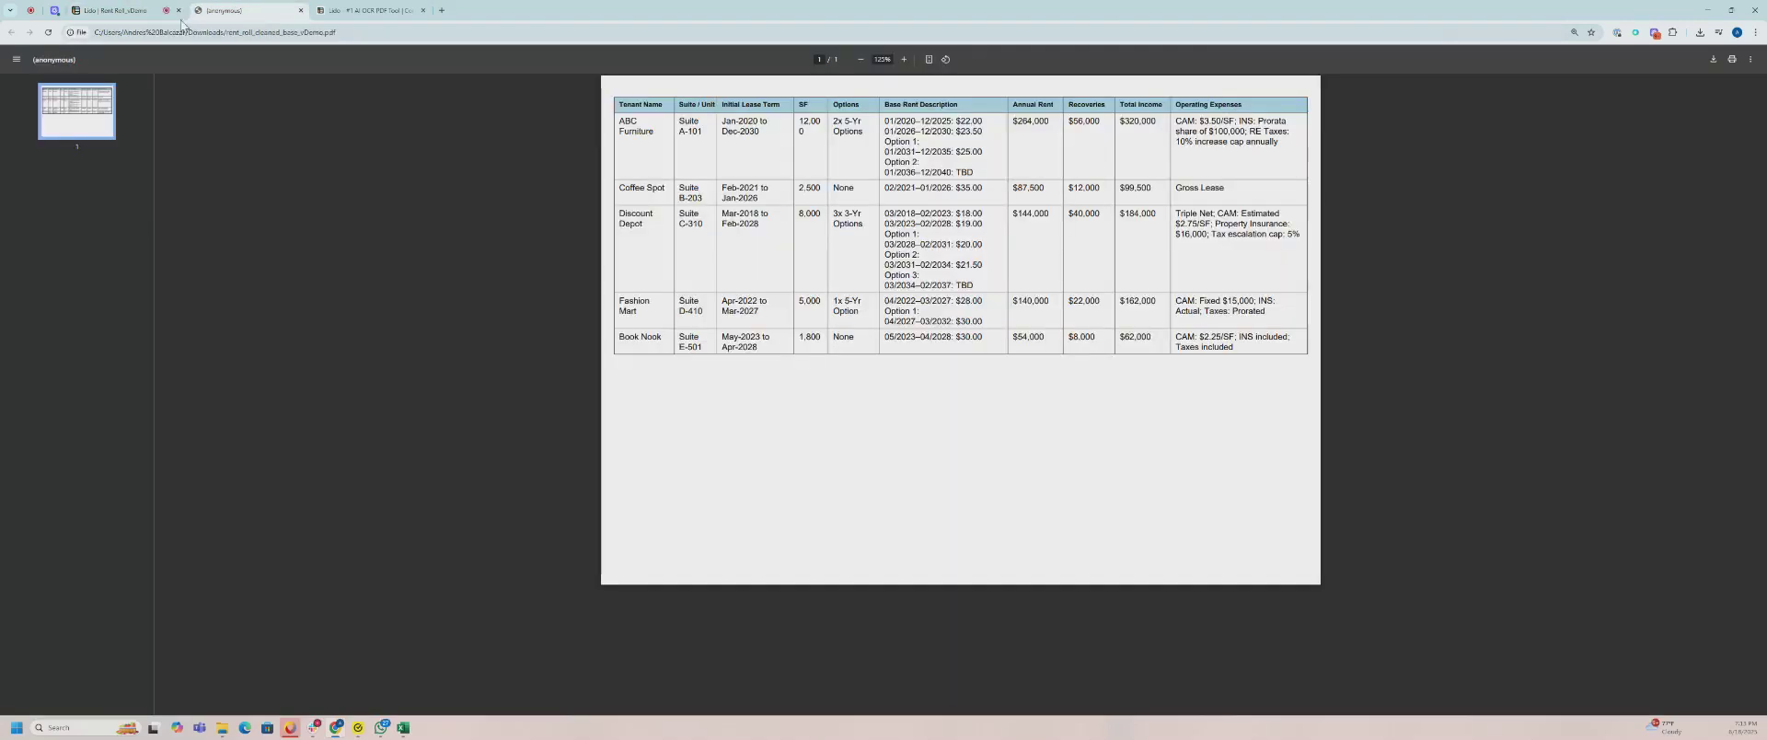
left_click(116, 11)
left_click(304, 232)
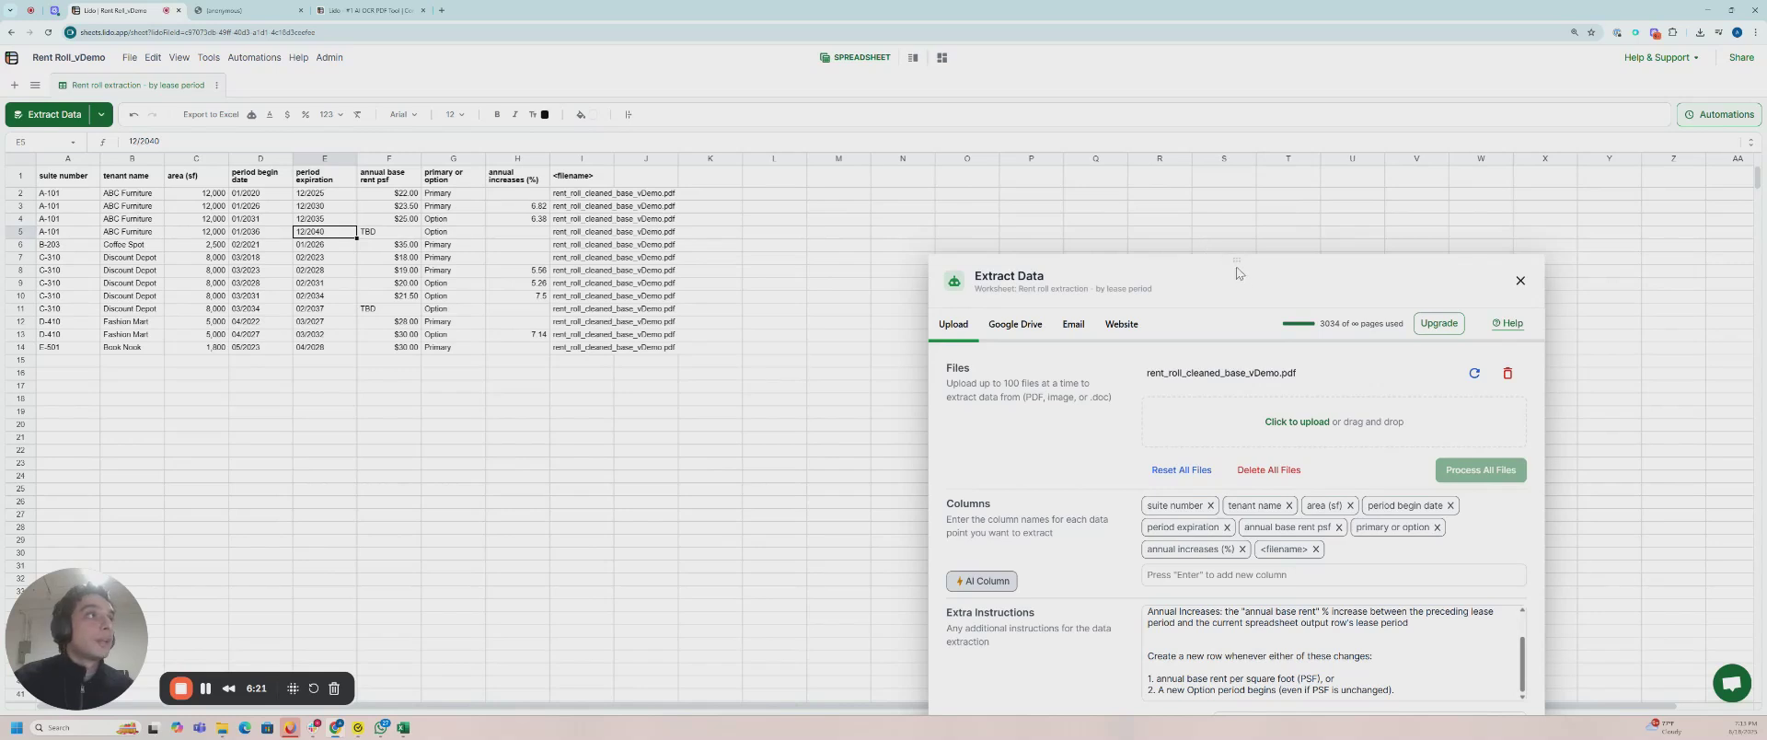
Move the Extract Data dialog fully into view and add the extra instruction "Output dates in MM-YY format."
left_click_drag(1237, 261, 1091, 53)
left_click(1274, 475)
key("Return")
type("Output date")
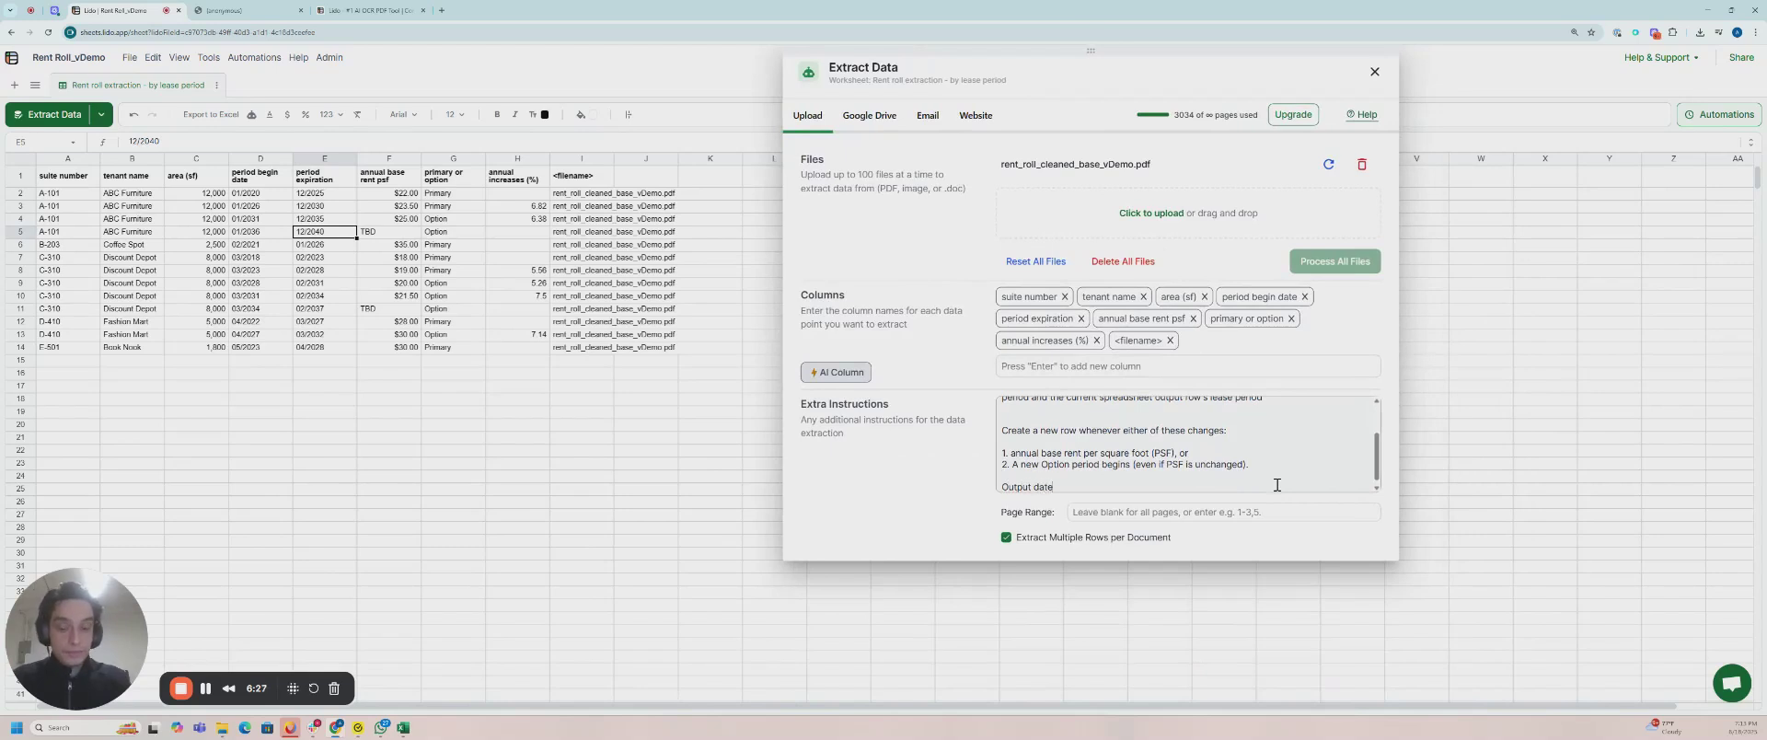
type("s in MM-YY format.")
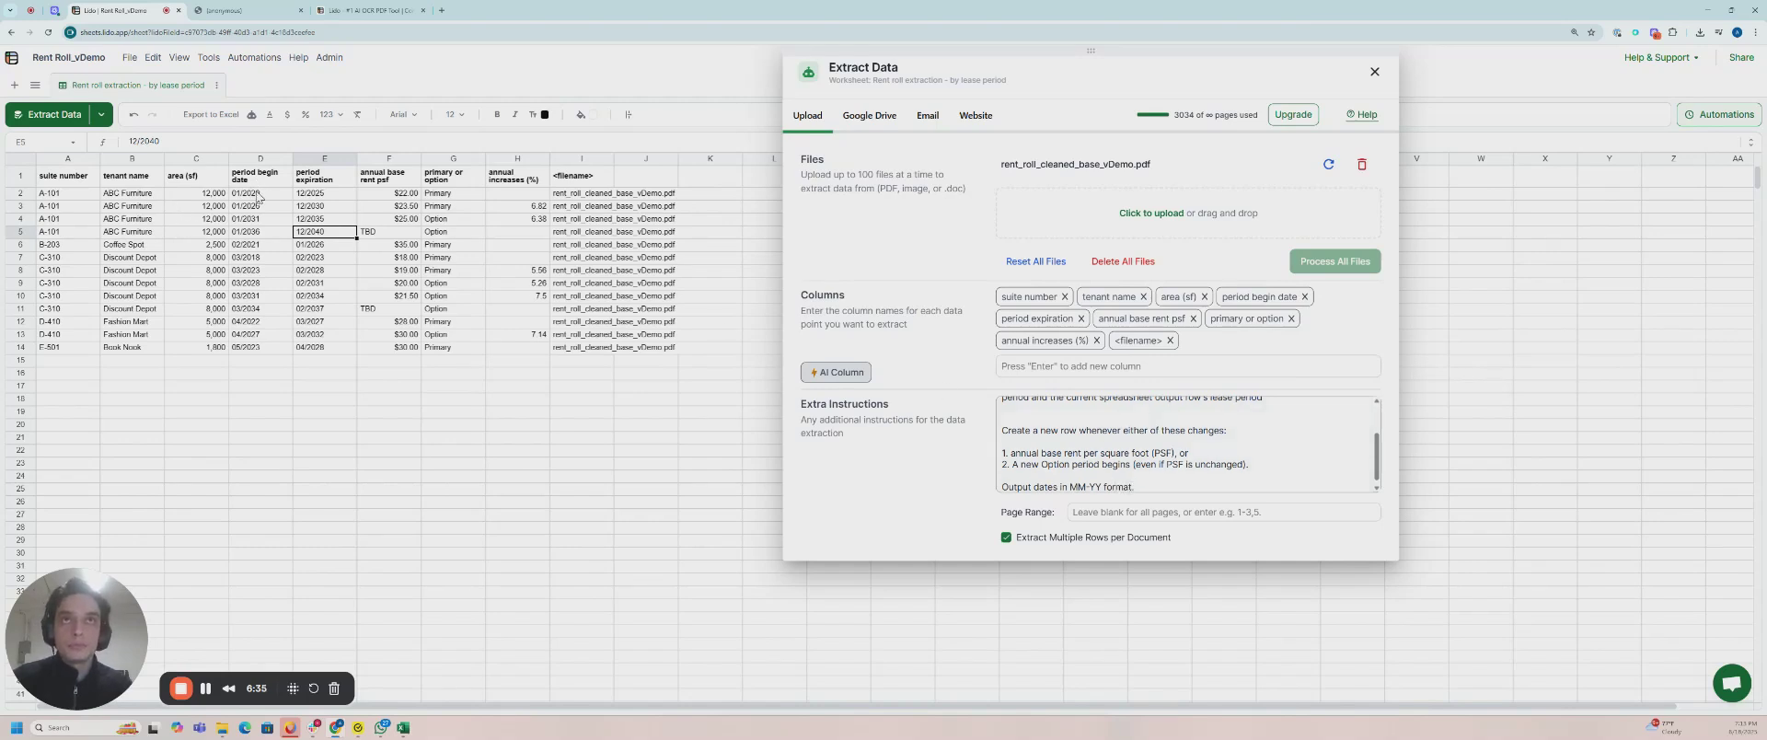
Clear all extracted rows below the column headers, cells A2 through I14
left_click_drag(259, 196, 324, 347)
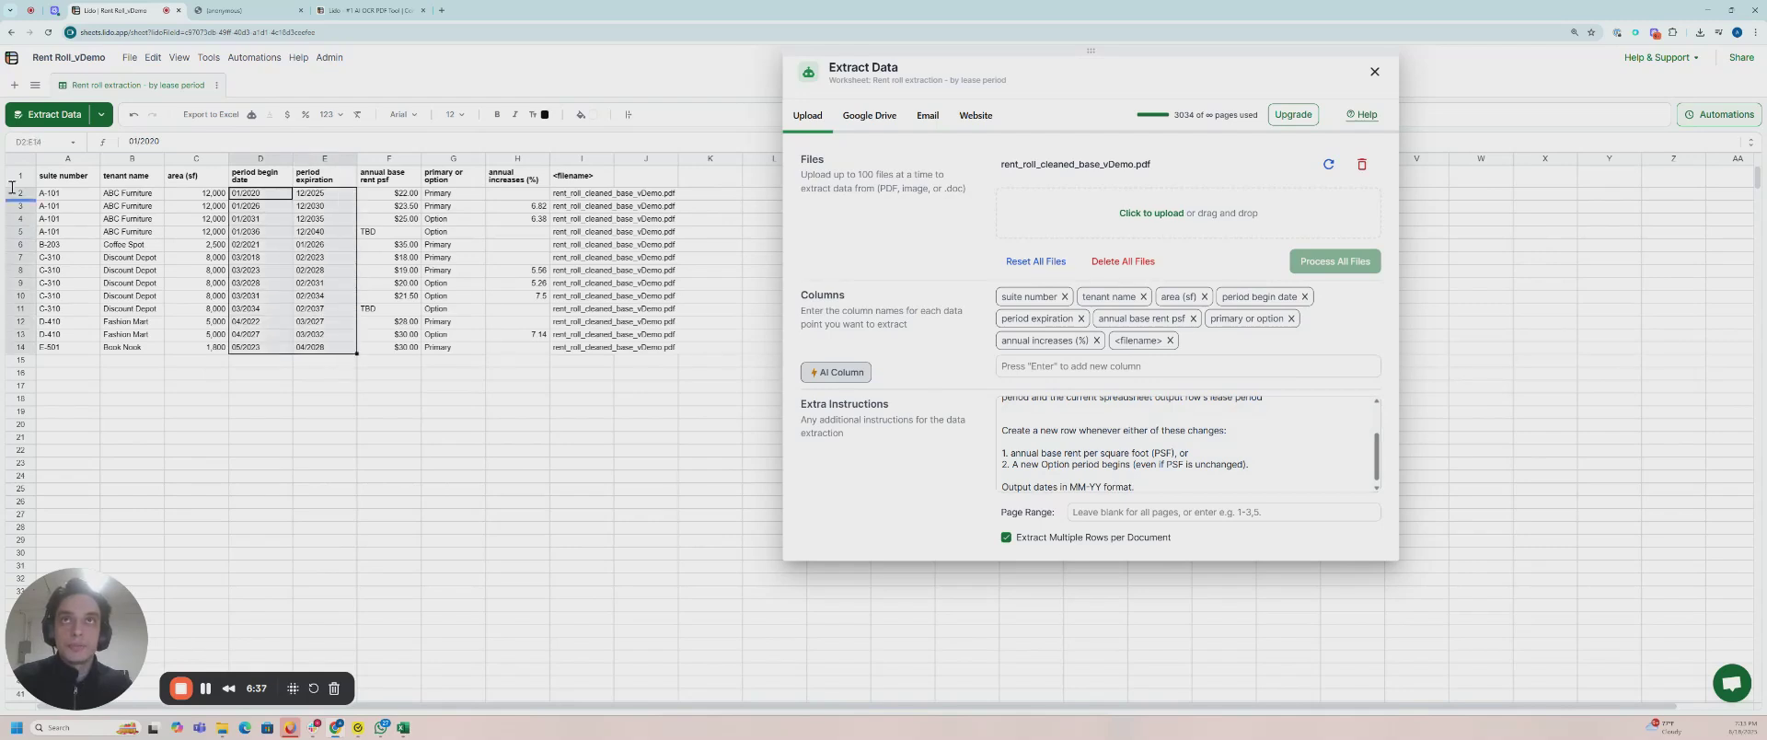
left_click_drag(56, 193, 603, 360)
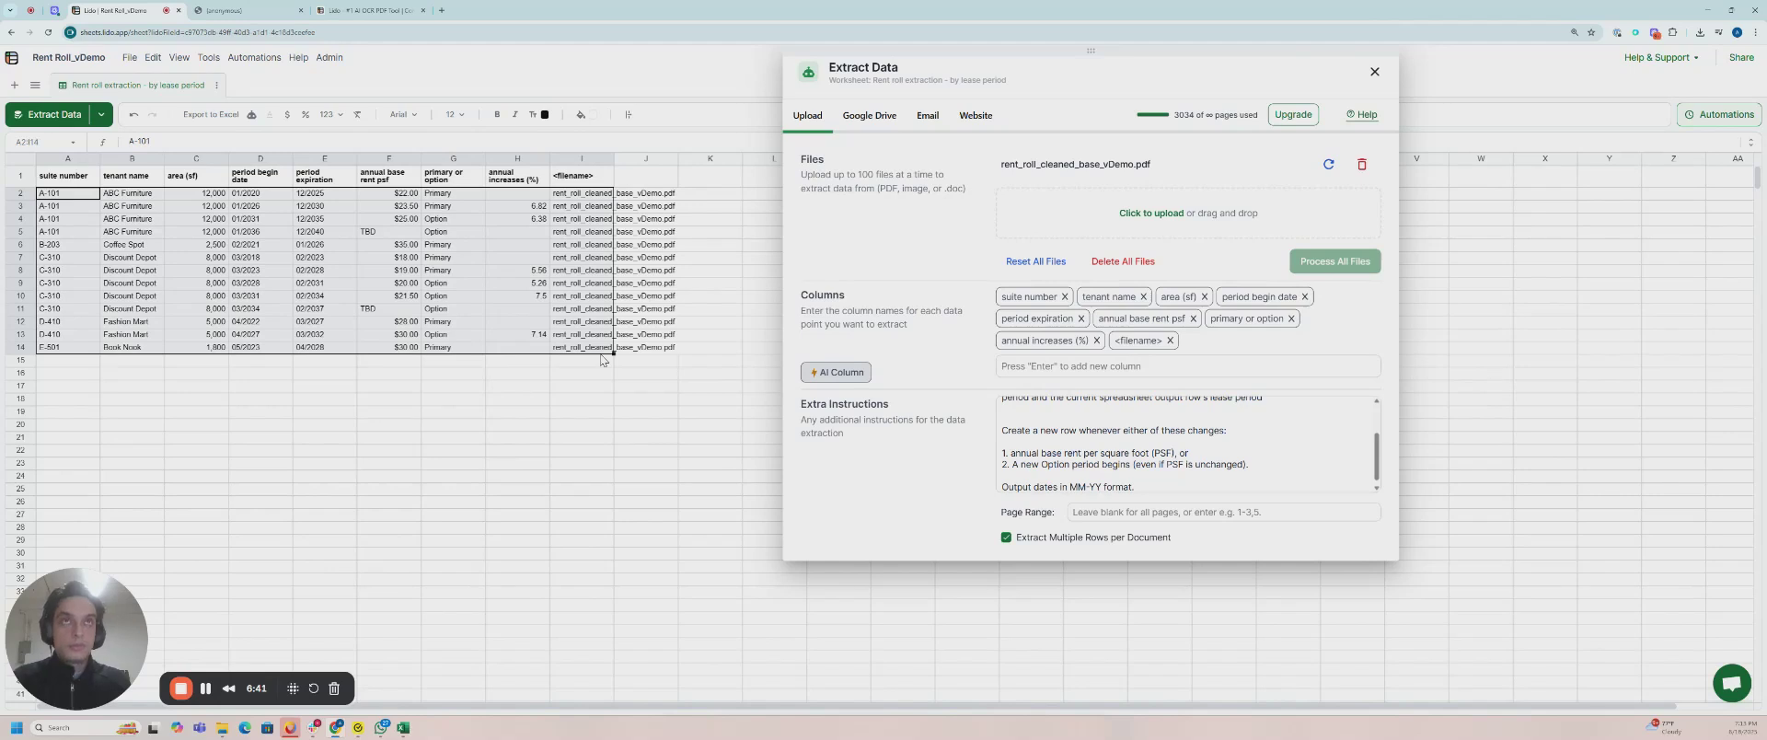
key("Delete")
left_click(581, 295)
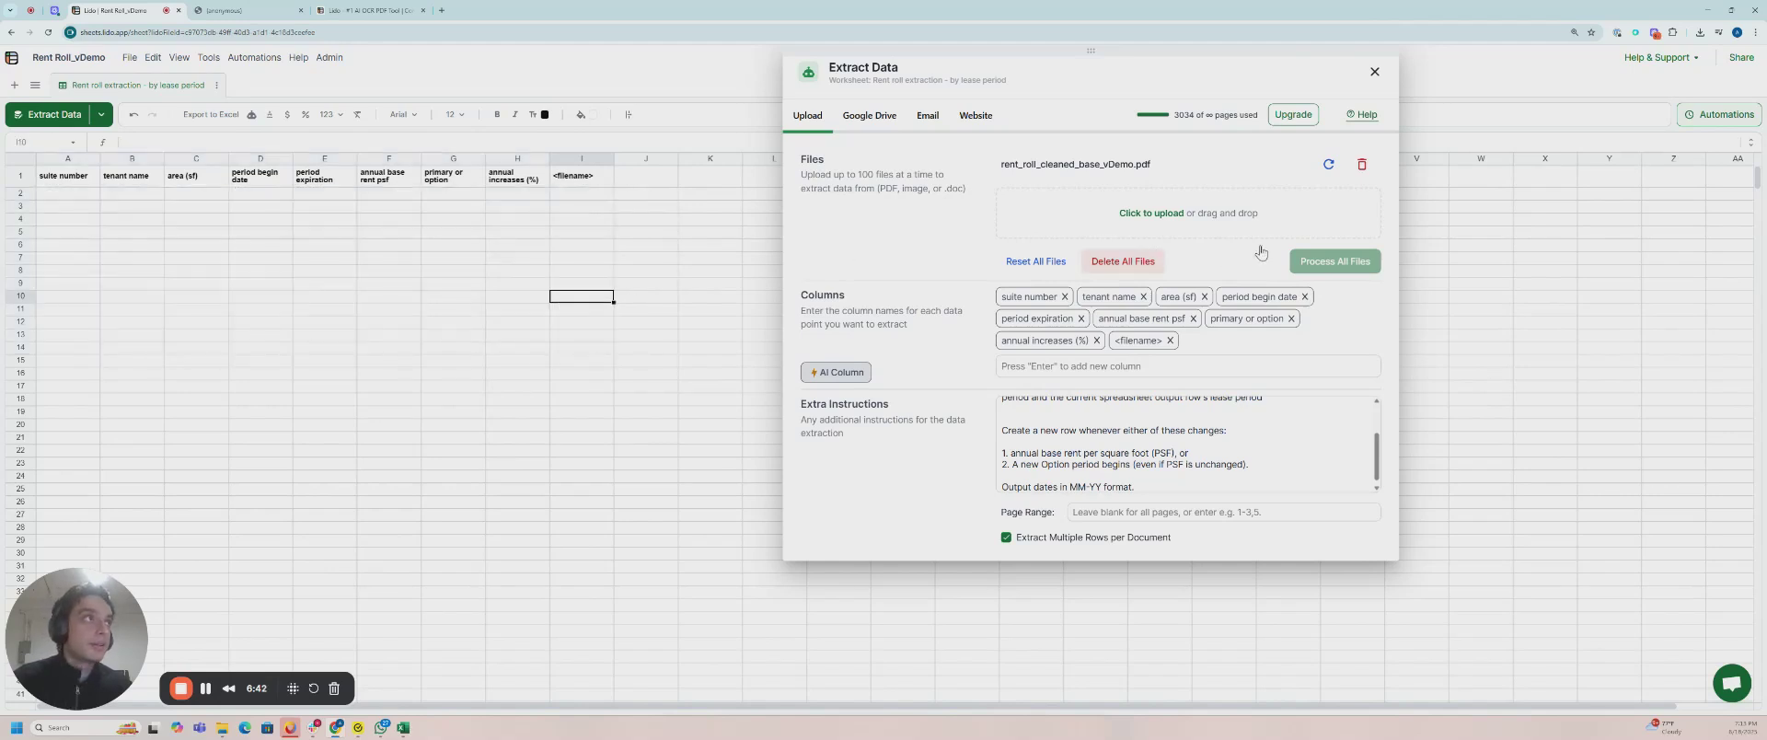
Re-extract the data from rent_roll_cleaned_base_vDemo.pdf and check the date format in the PDF's Base Rent Description
left_click(1332, 168)
left_click(1326, 165)
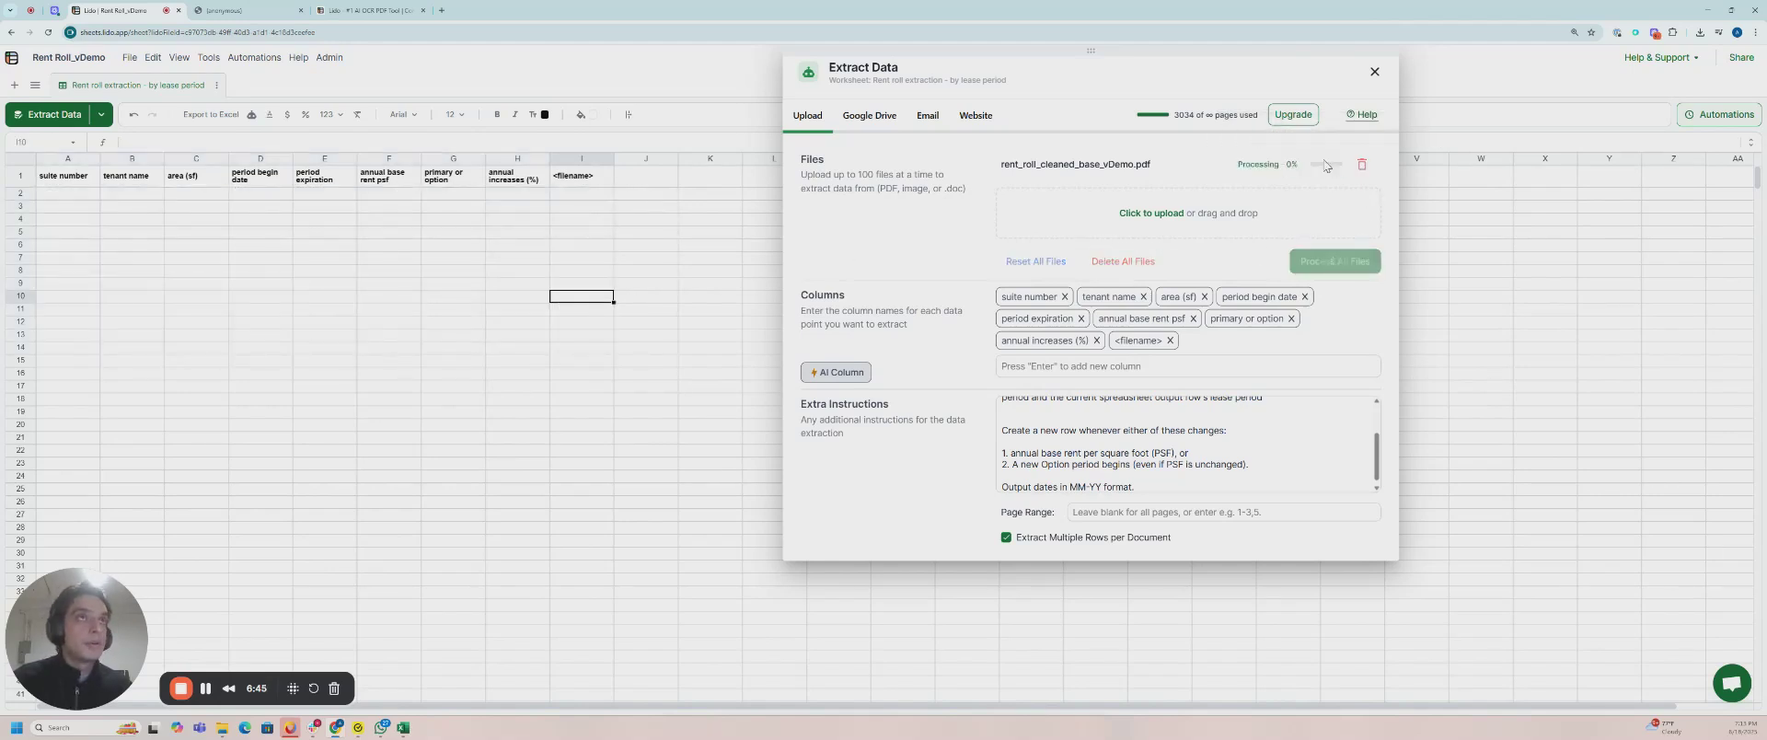
left_click(248, 10)
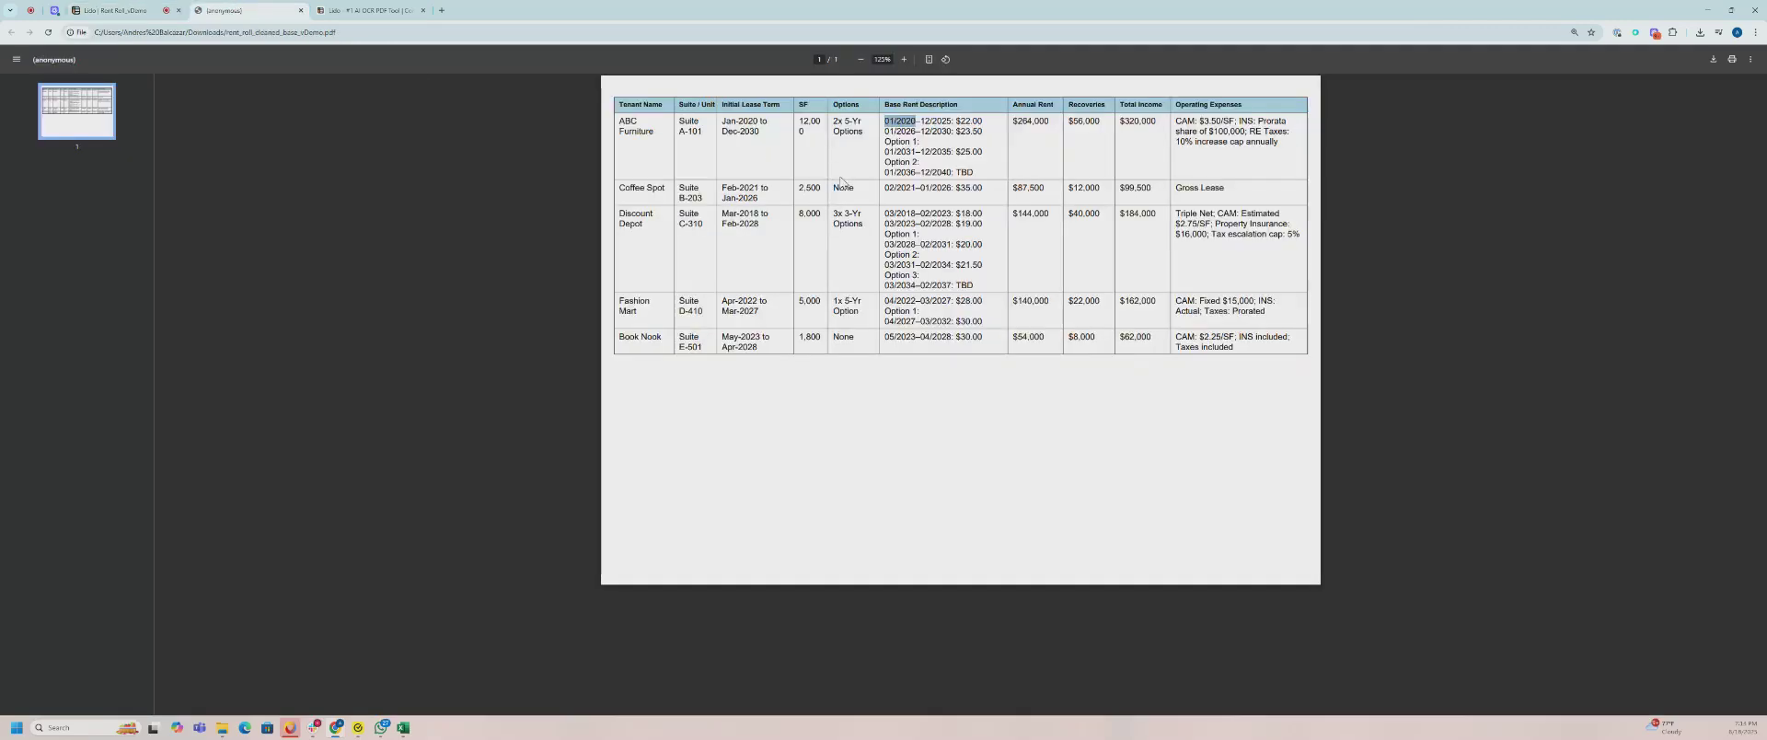
left_click(115, 10)
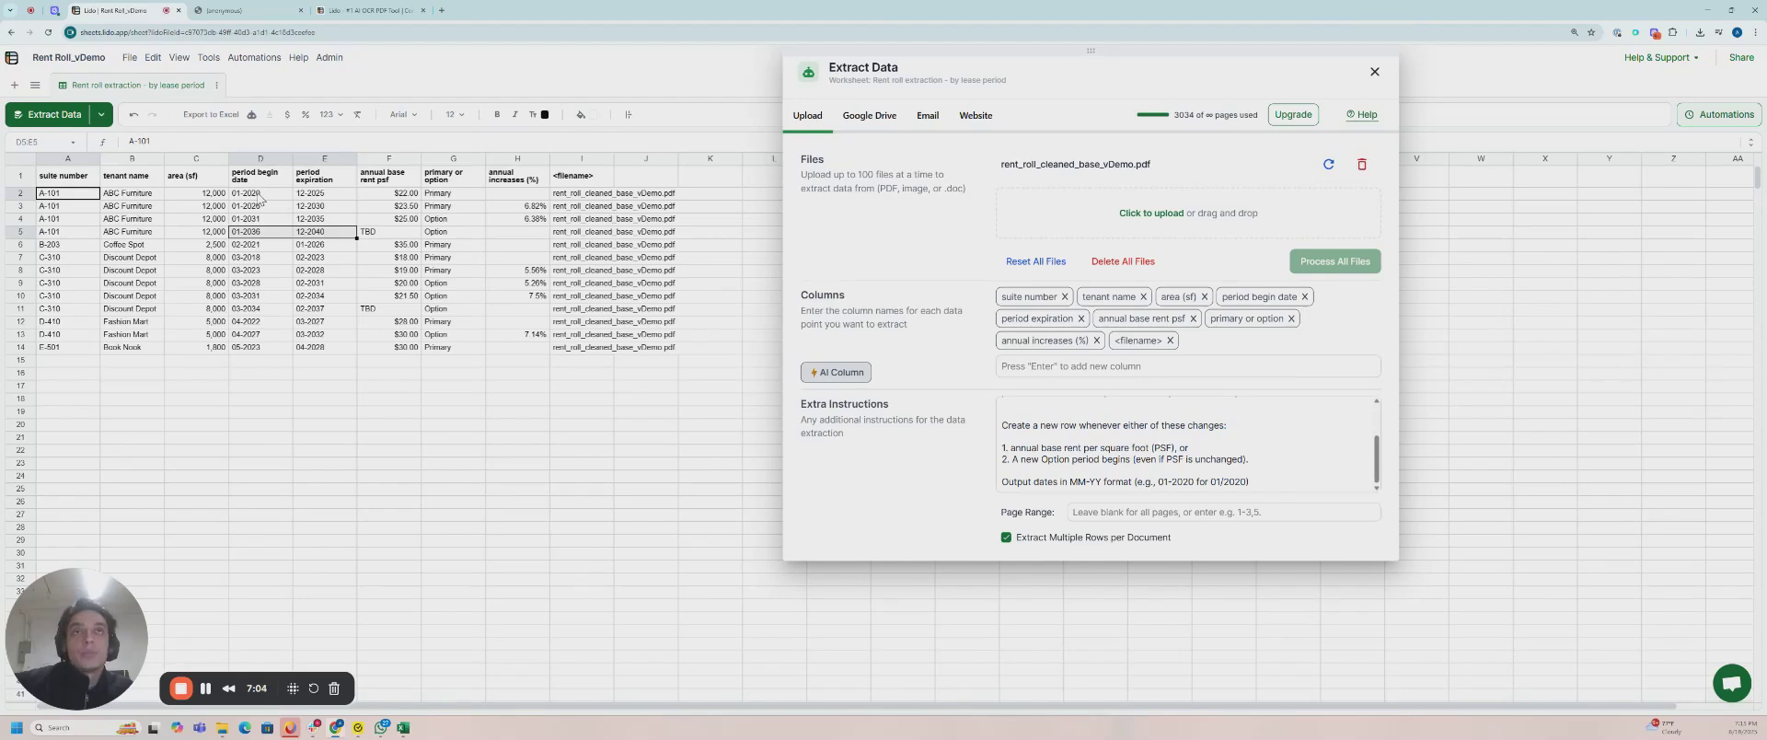
left_click(265, 160)
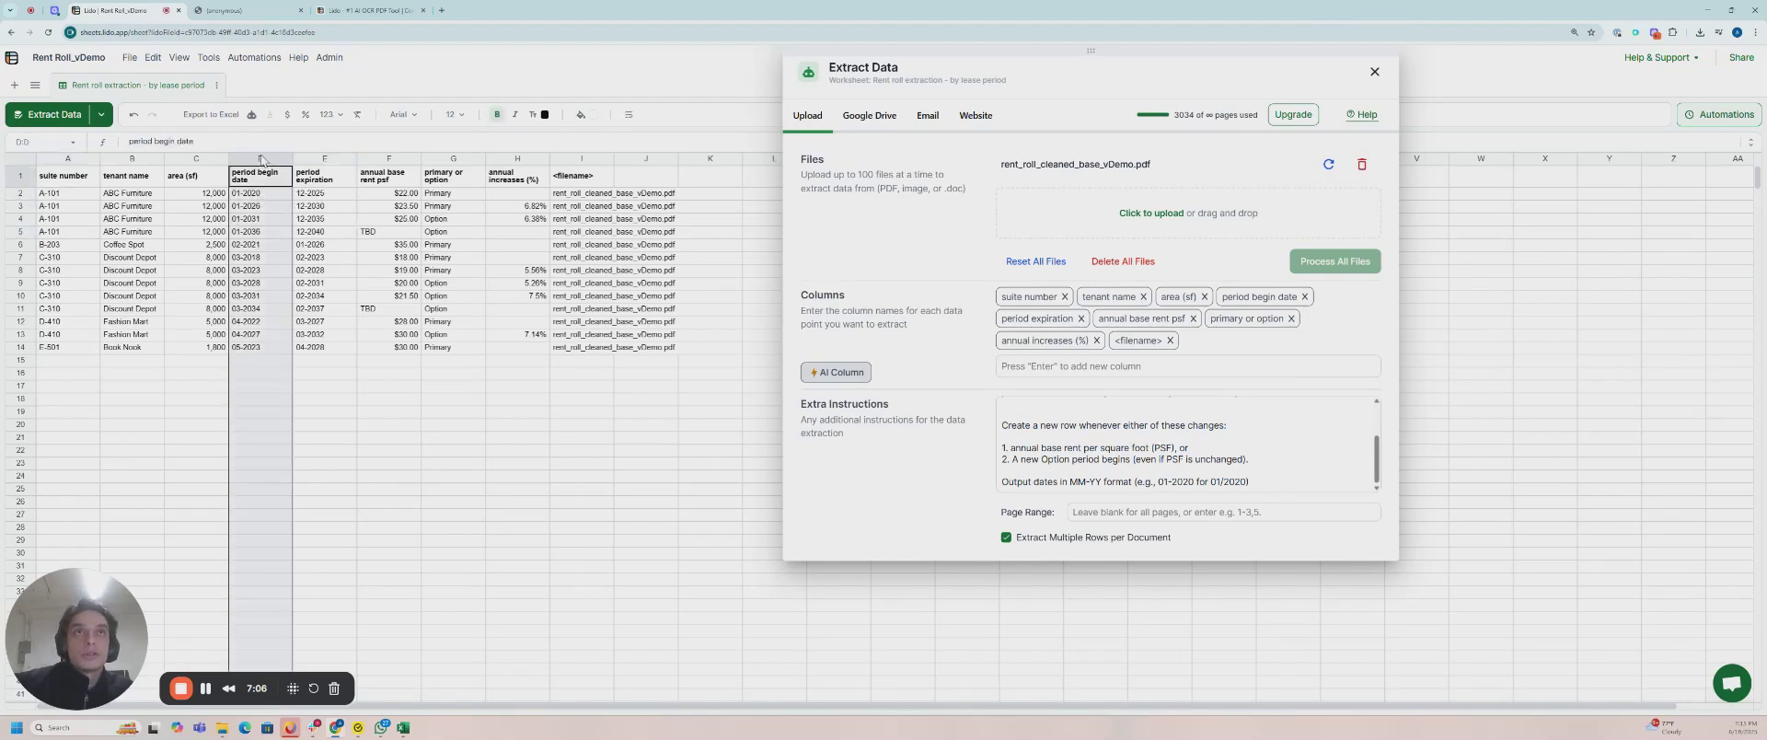
left_click(328, 115)
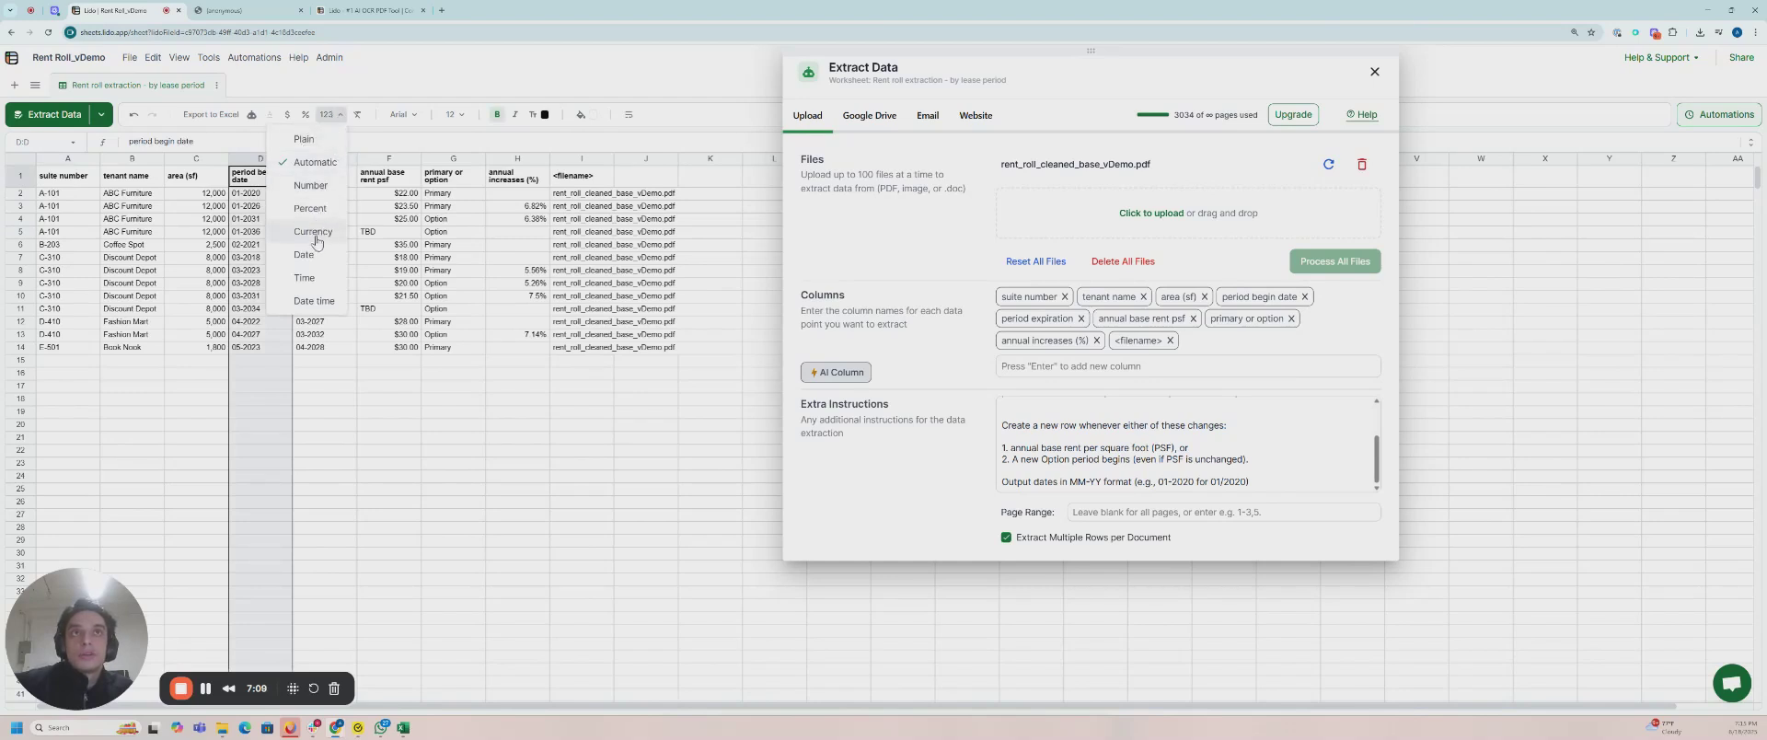
left_click(431, 270)
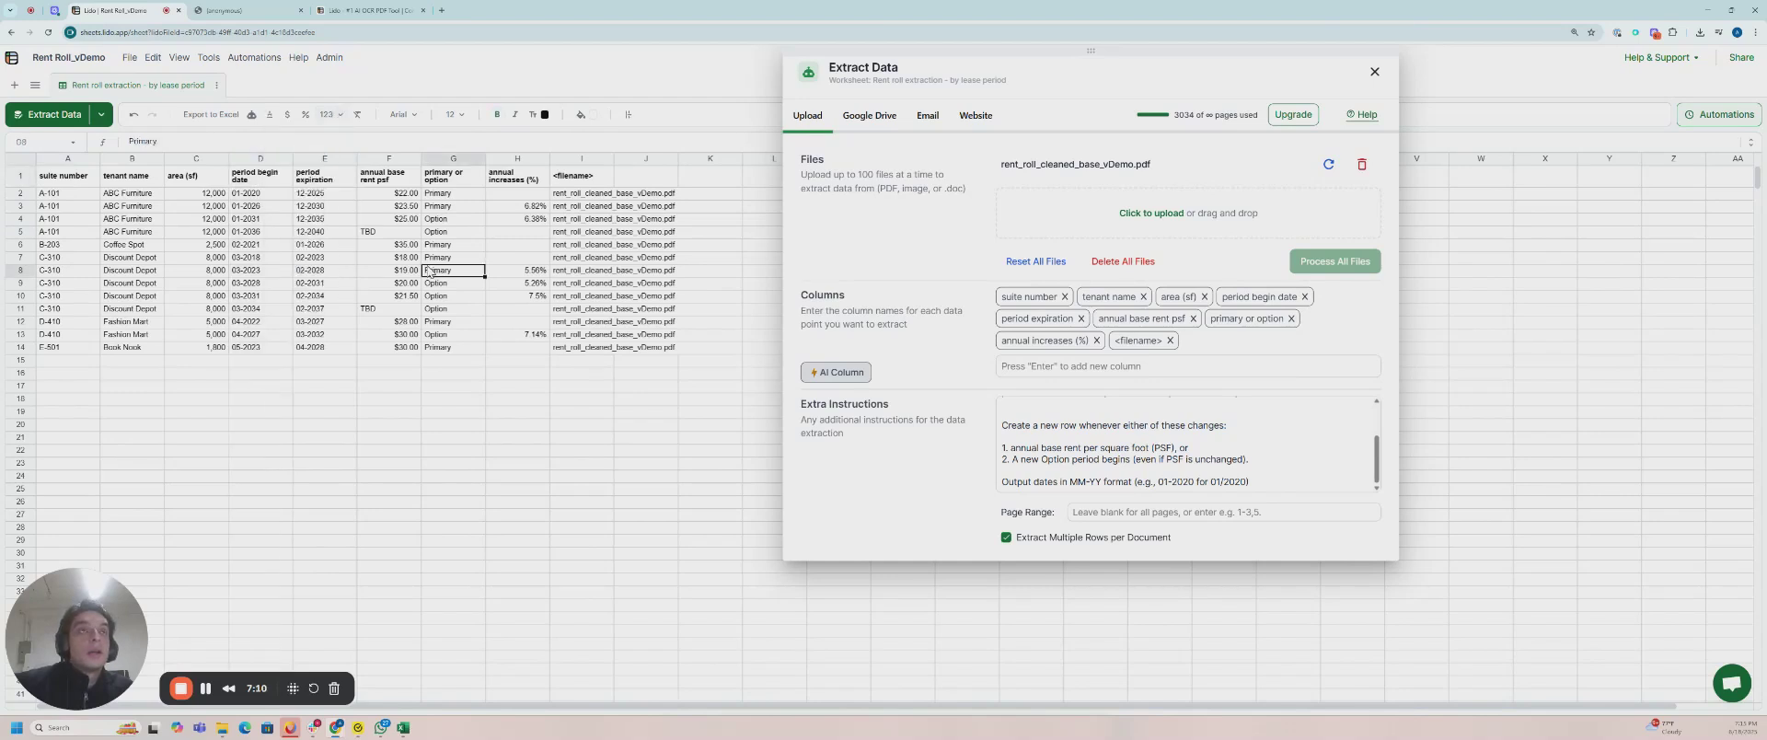